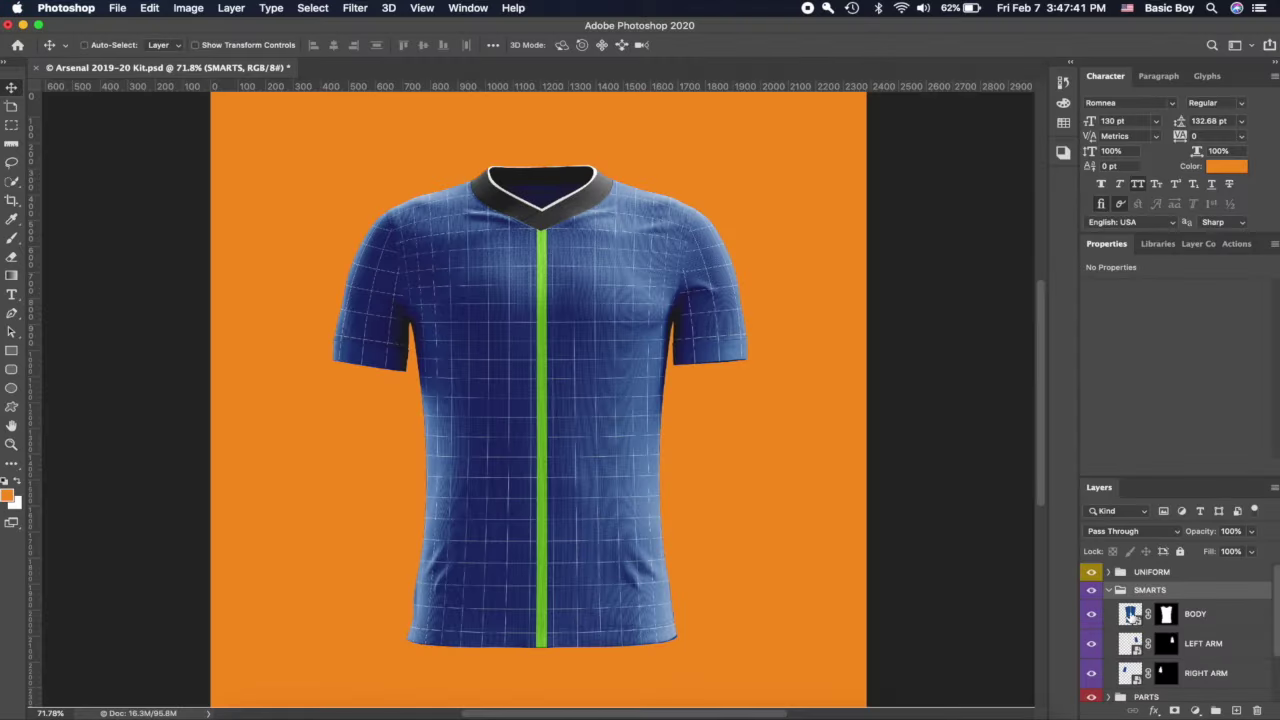
# - Open the jersey's BODY smart object contents in their own document
pyautogui.click(1133, 618)
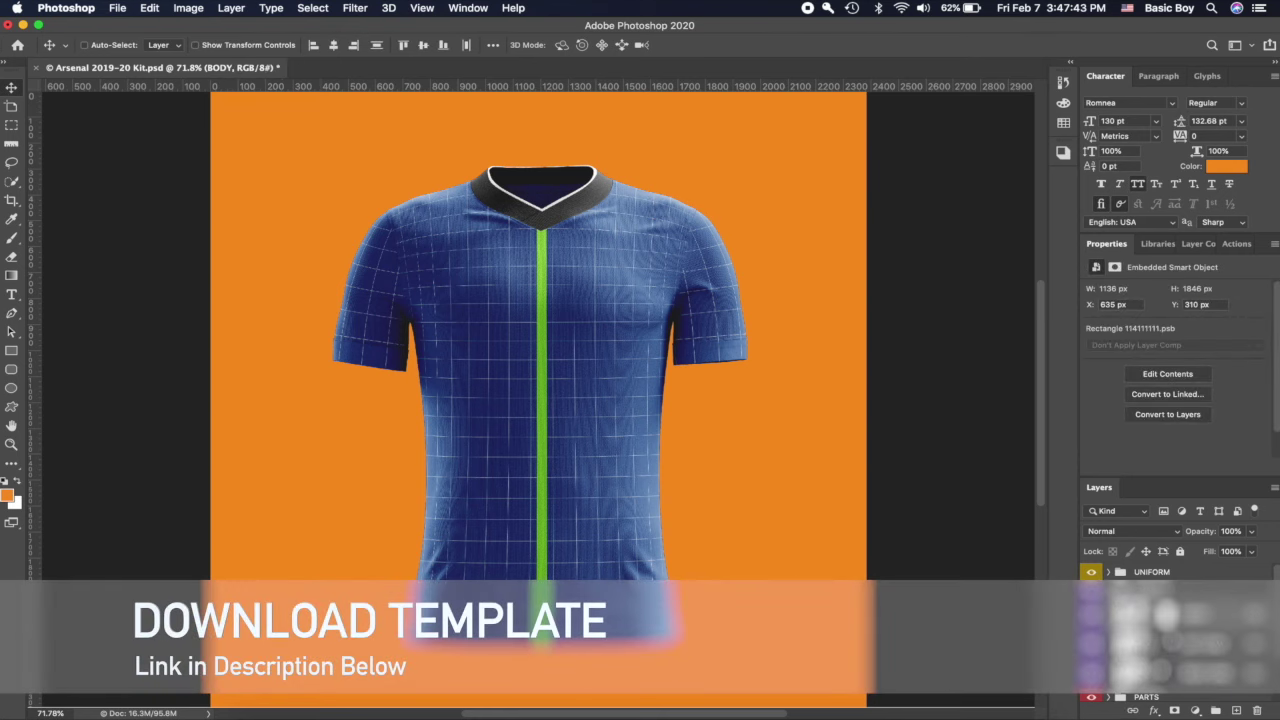
pyautogui.doubleClick(1112, 618)
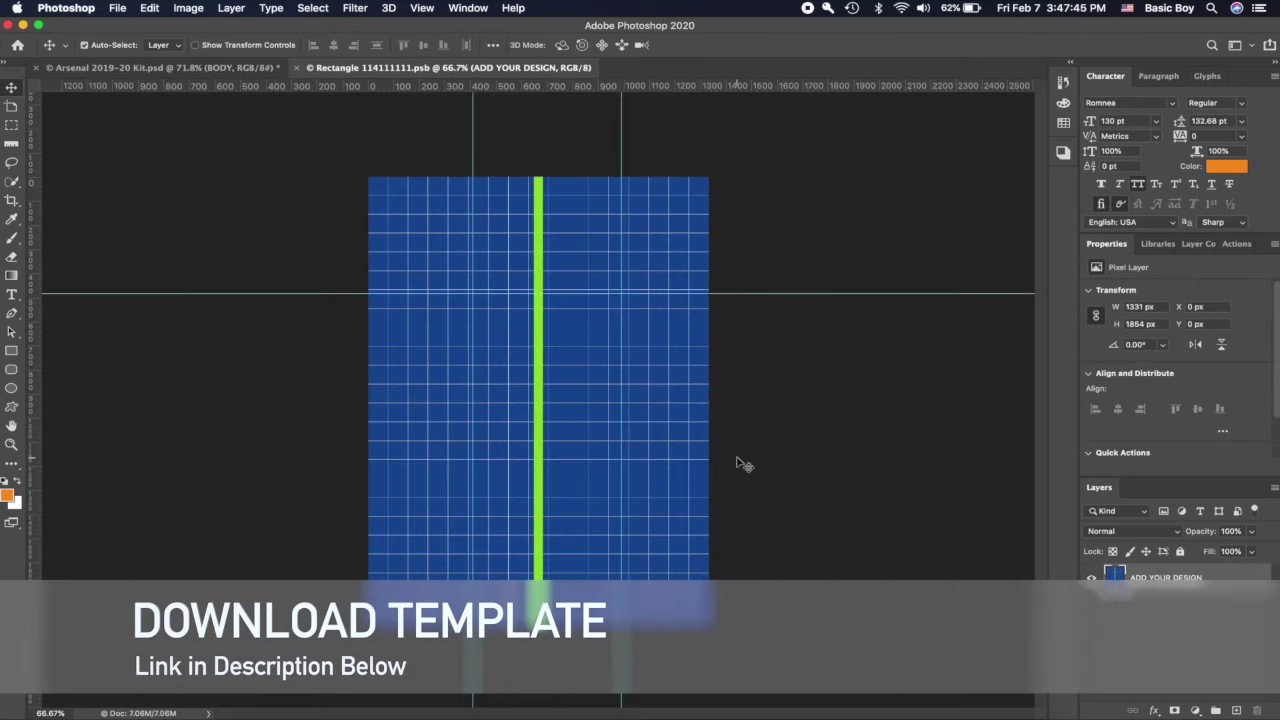
pyautogui.scroll(3, 744, 464)
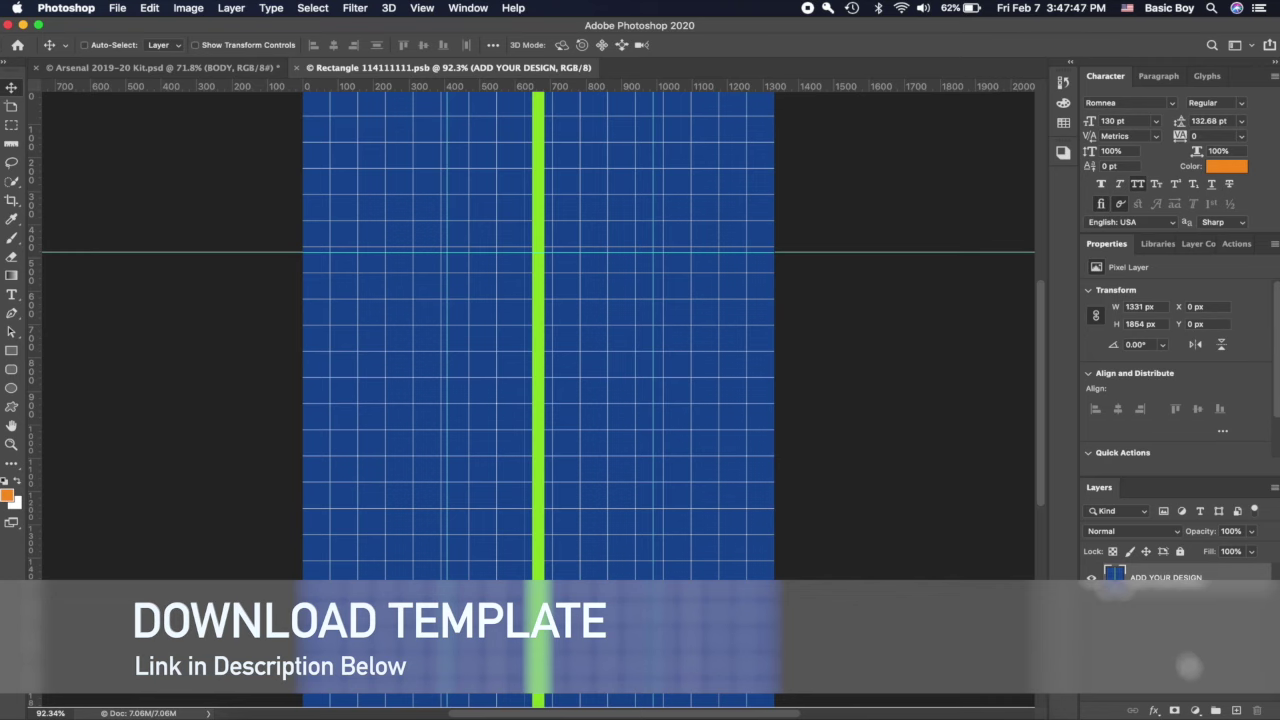
# - Cover the body design with a golden-yellow #ffb400 Solid Color fill layer
pyautogui.click(1195, 710)
pyautogui.click(1200, 436)
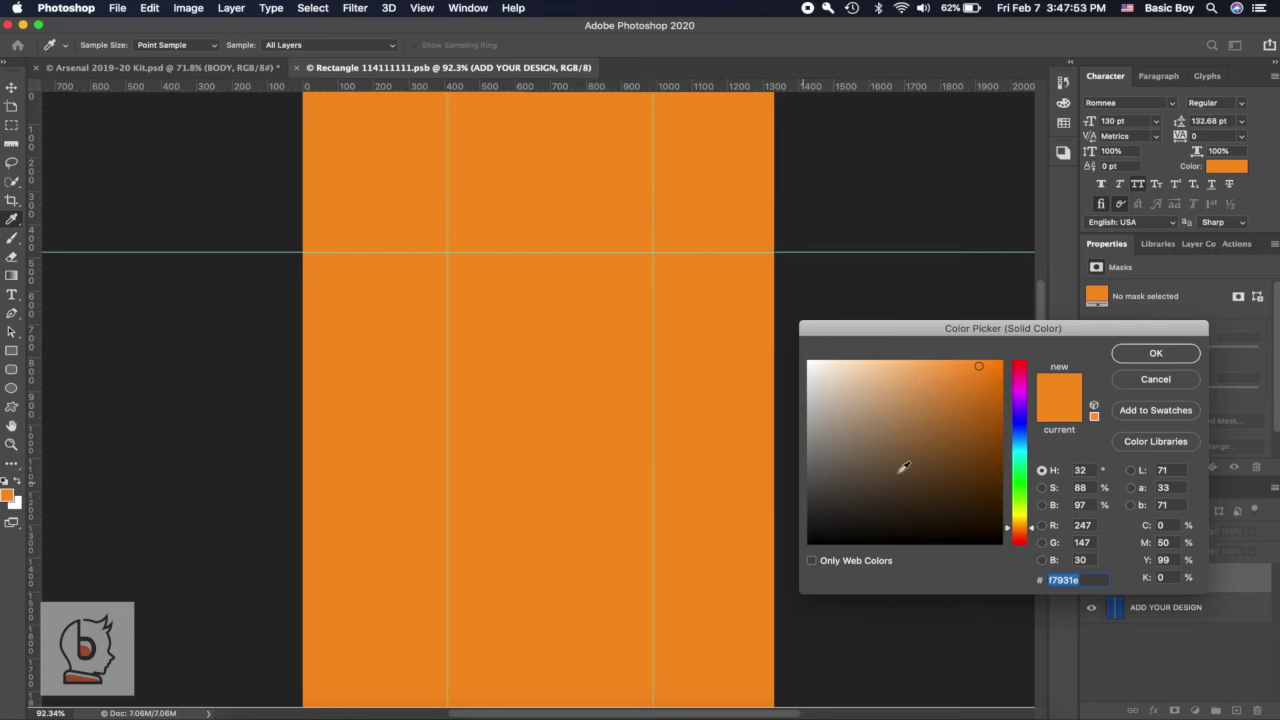
pyautogui.moveTo(1022, 524); pyautogui.dragTo(1022, 517)
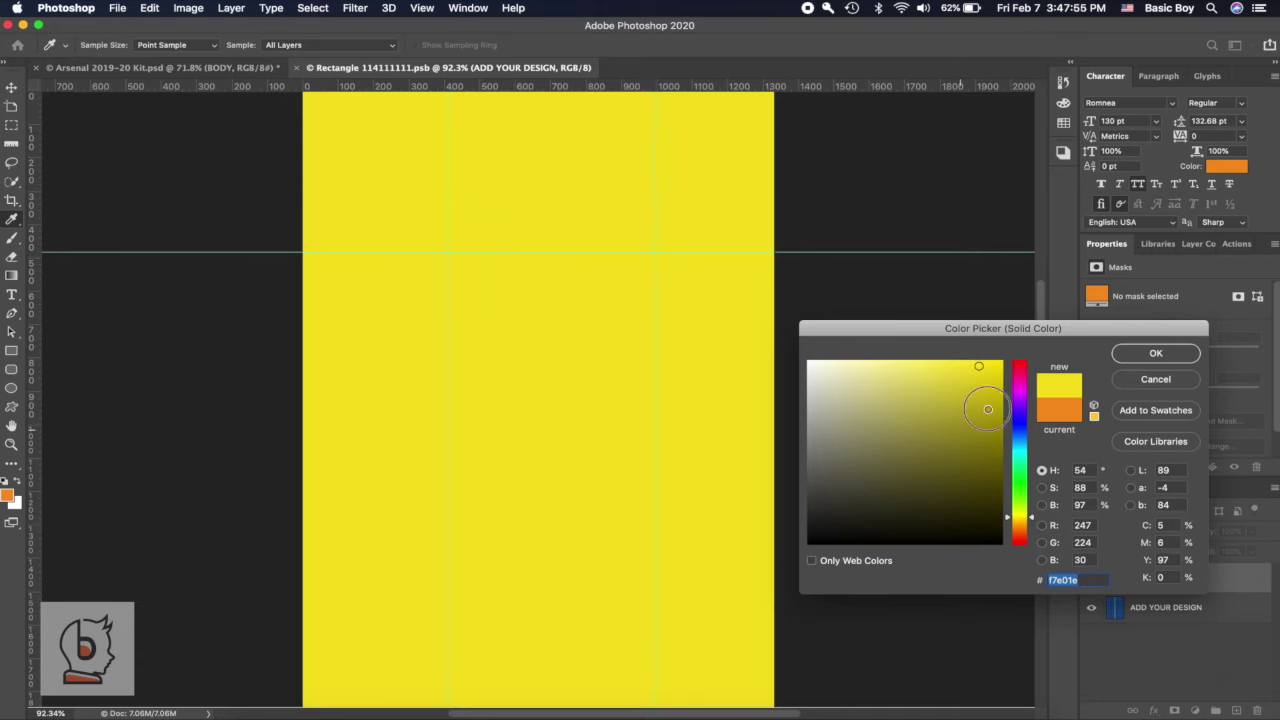
pyautogui.click(1001, 376)
pyautogui.moveTo(1053, 347); pyautogui.dragTo(1050, 344)
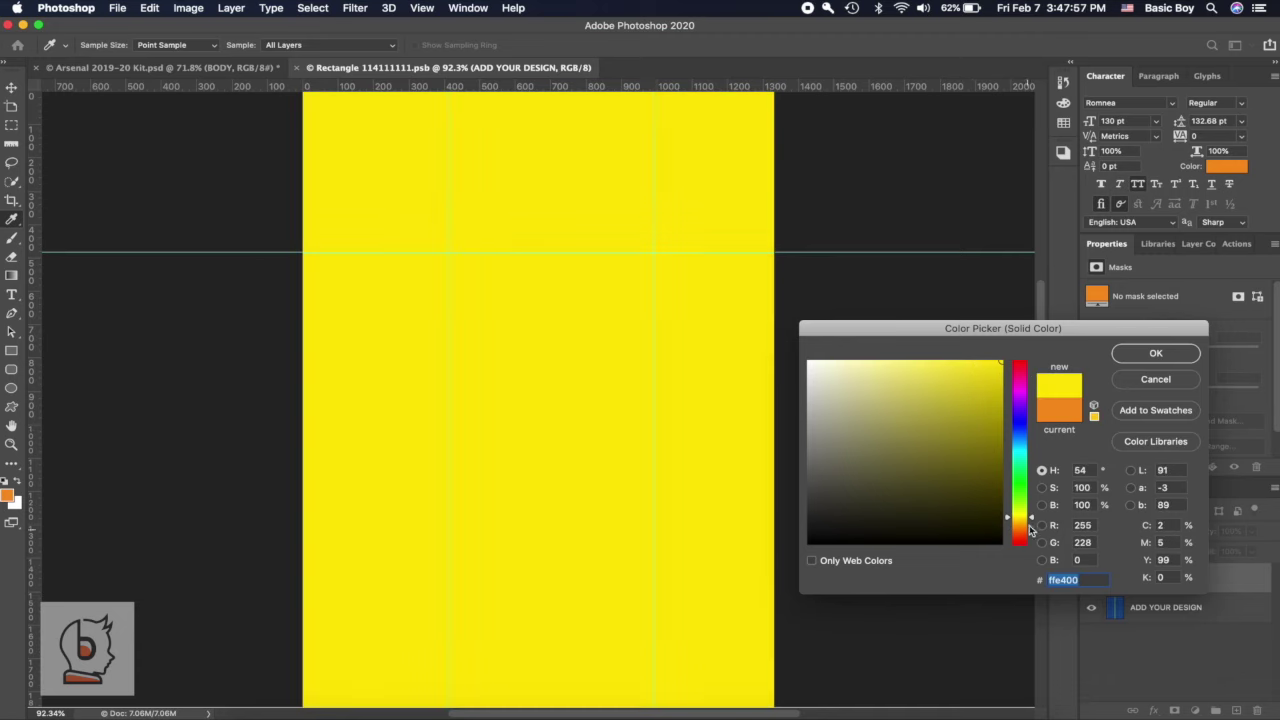
pyautogui.moveTo(1030, 528); pyautogui.dragTo(1030, 523)
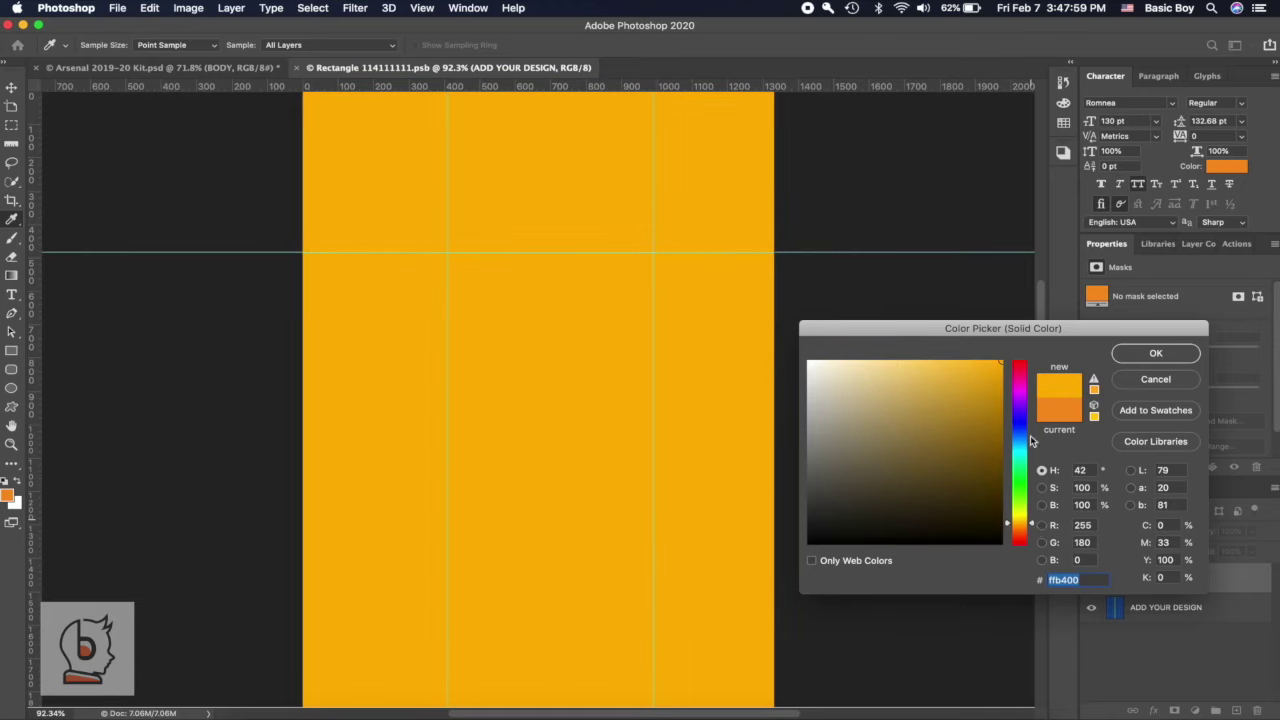
pyautogui.click(1155, 354)
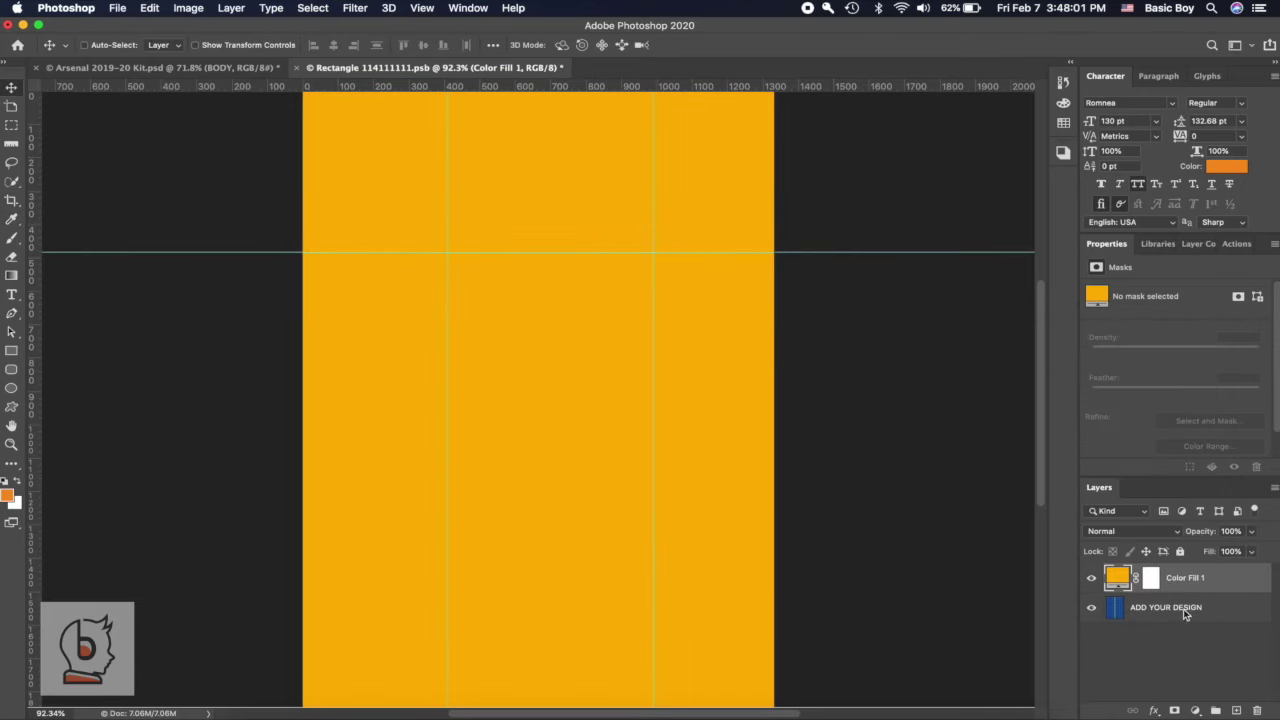
pyautogui.click(1195, 711)
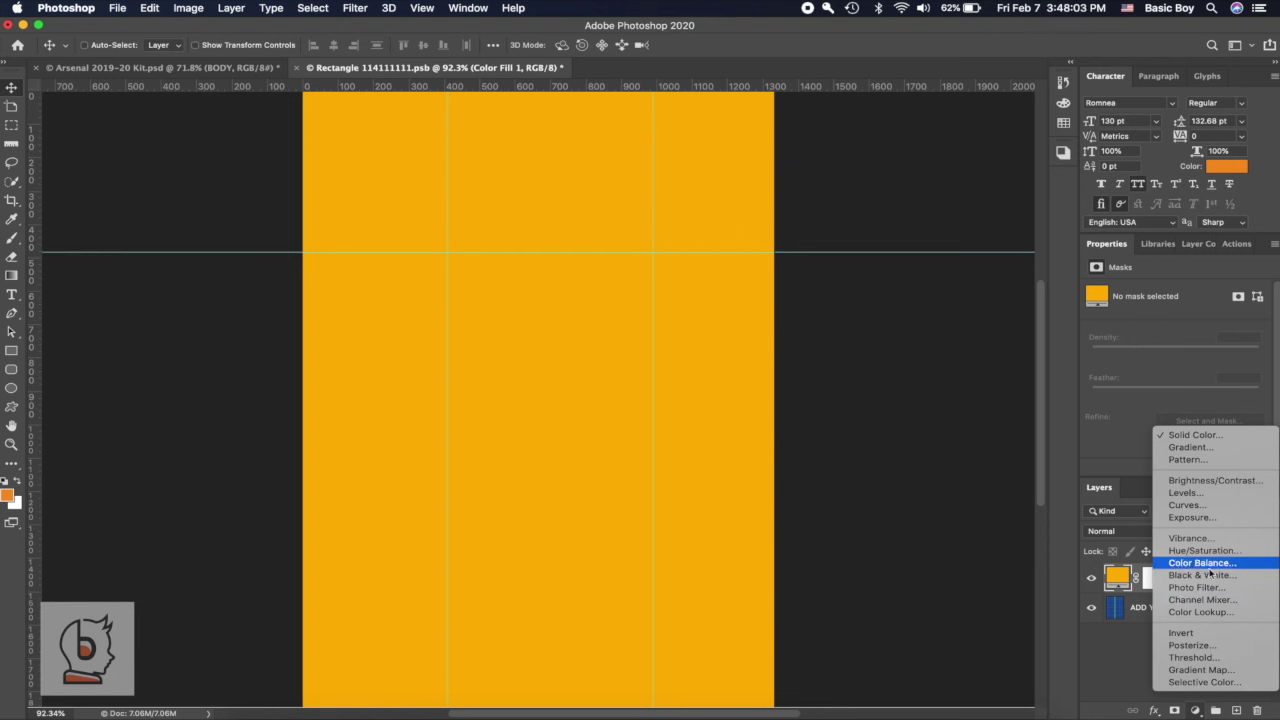
# - Add a black geometric Pattern fill layer at 56% scale and target its mask
pyautogui.click(1186, 460)
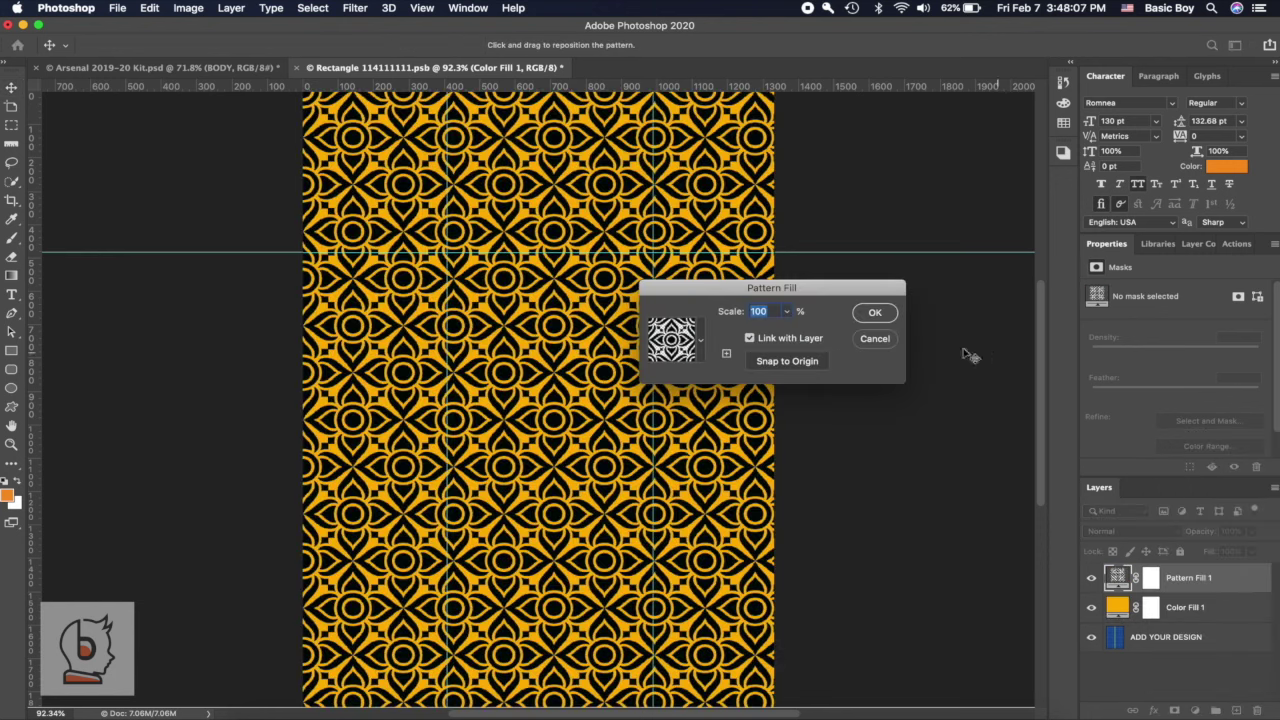
pyautogui.click(787, 314)
pyautogui.moveTo(785, 331); pyautogui.dragTo(782, 331)
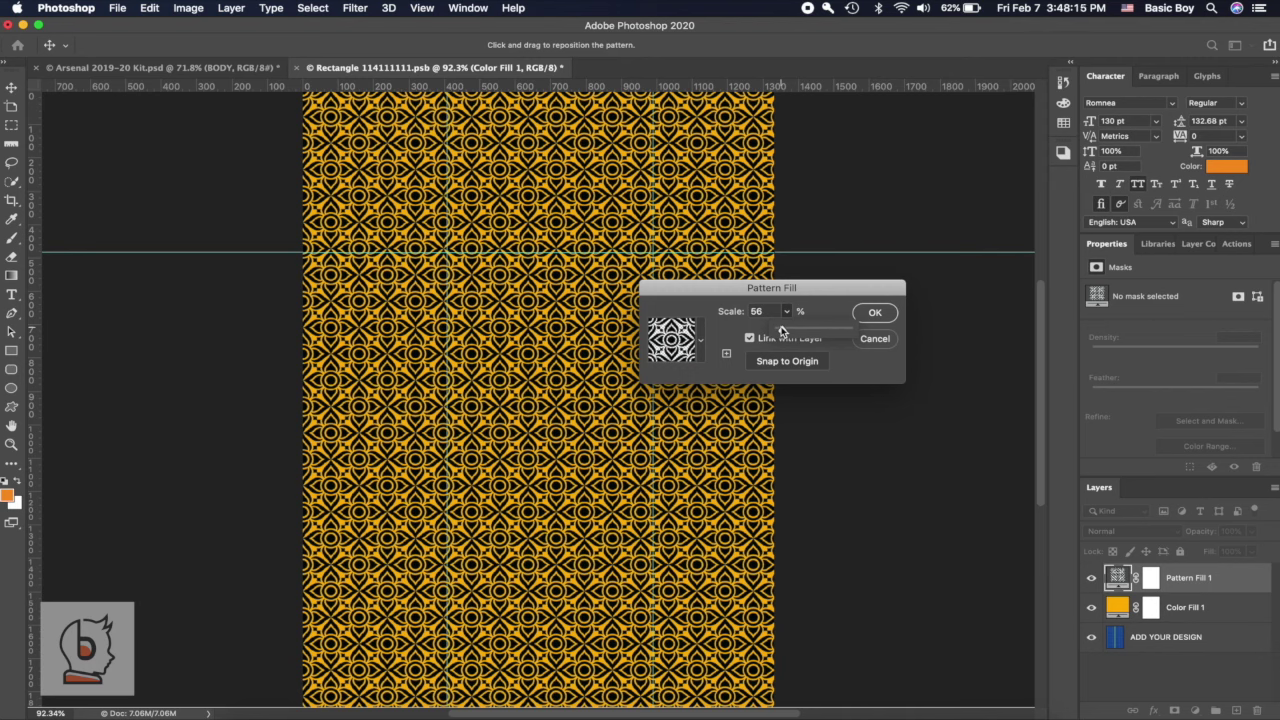
pyautogui.click(876, 313)
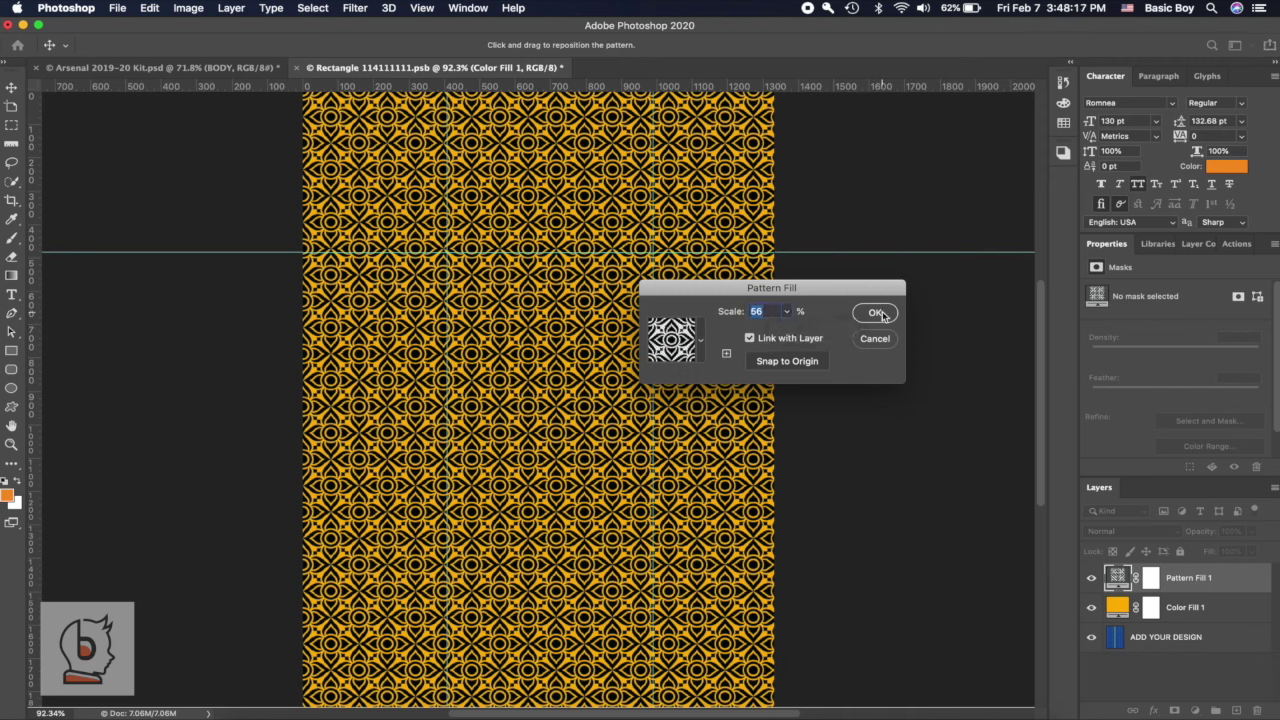
pyautogui.click(1150, 578)
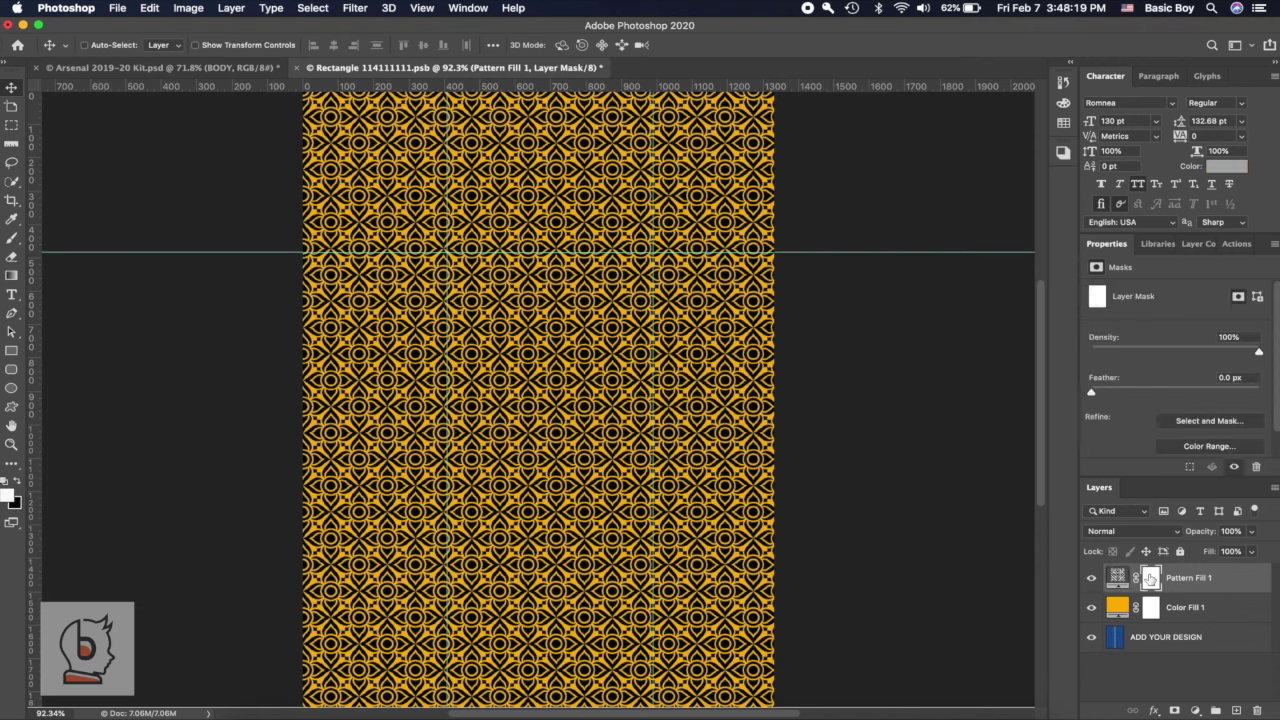
# - Paint a black vertical gradient on the pattern mask so the pattern fades out toward the top
pyautogui.click(15, 283)
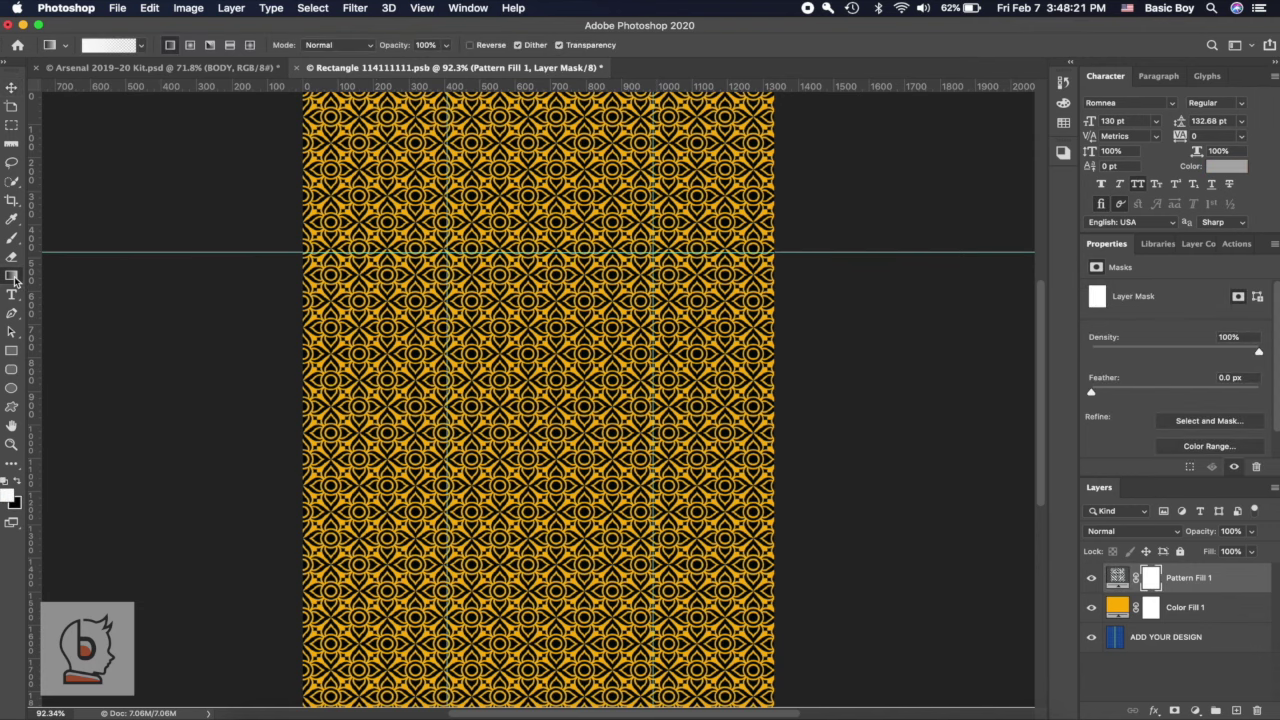
pyautogui.scroll(-2, 527, 468)
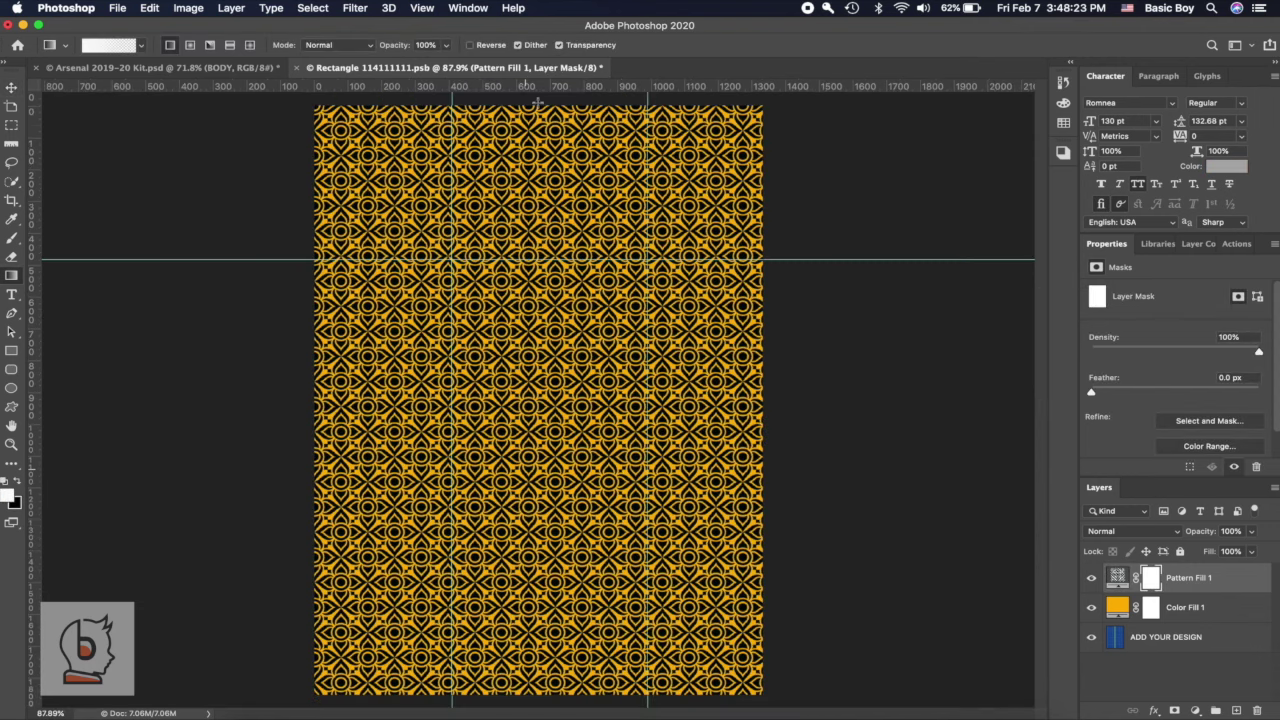
pyautogui.moveTo(538, 103); pyautogui.dragTo(540, 606)
pyautogui.click(18, 483)
pyautogui.moveTo(538, 104); pyautogui.dragTo(538, 690)
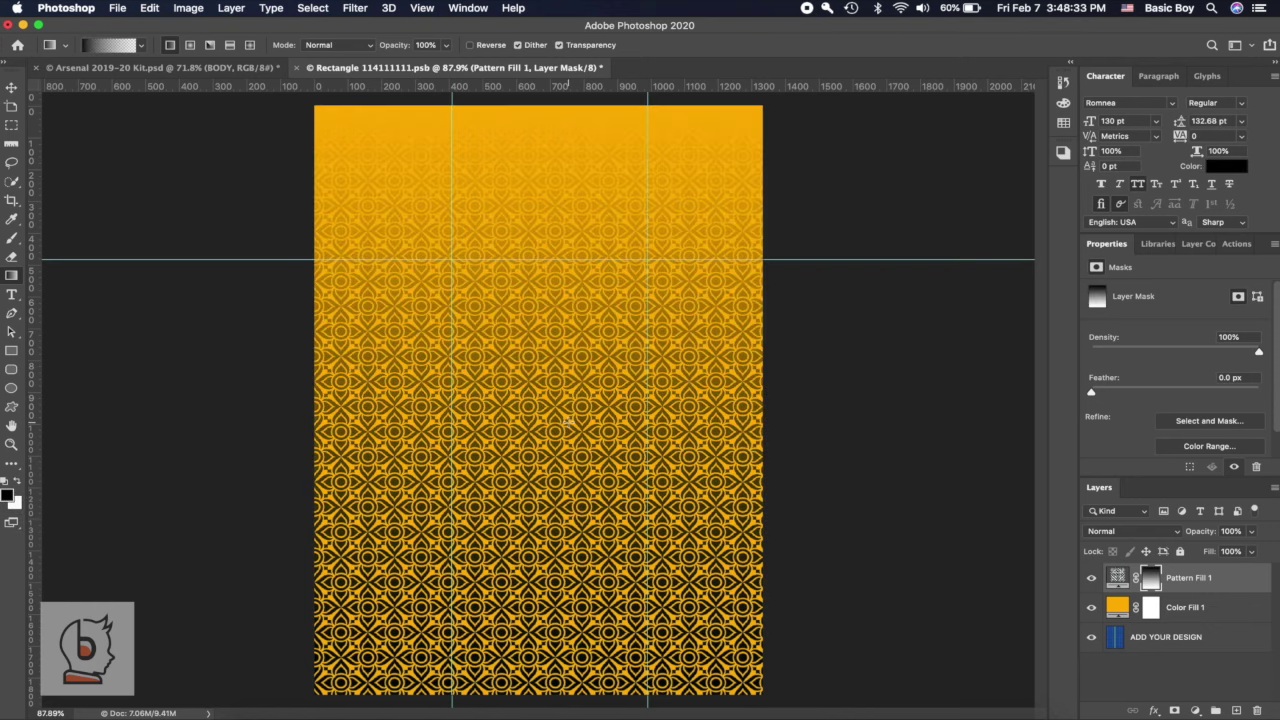
pyautogui.moveTo(553, 240); pyautogui.dragTo(553, 700)
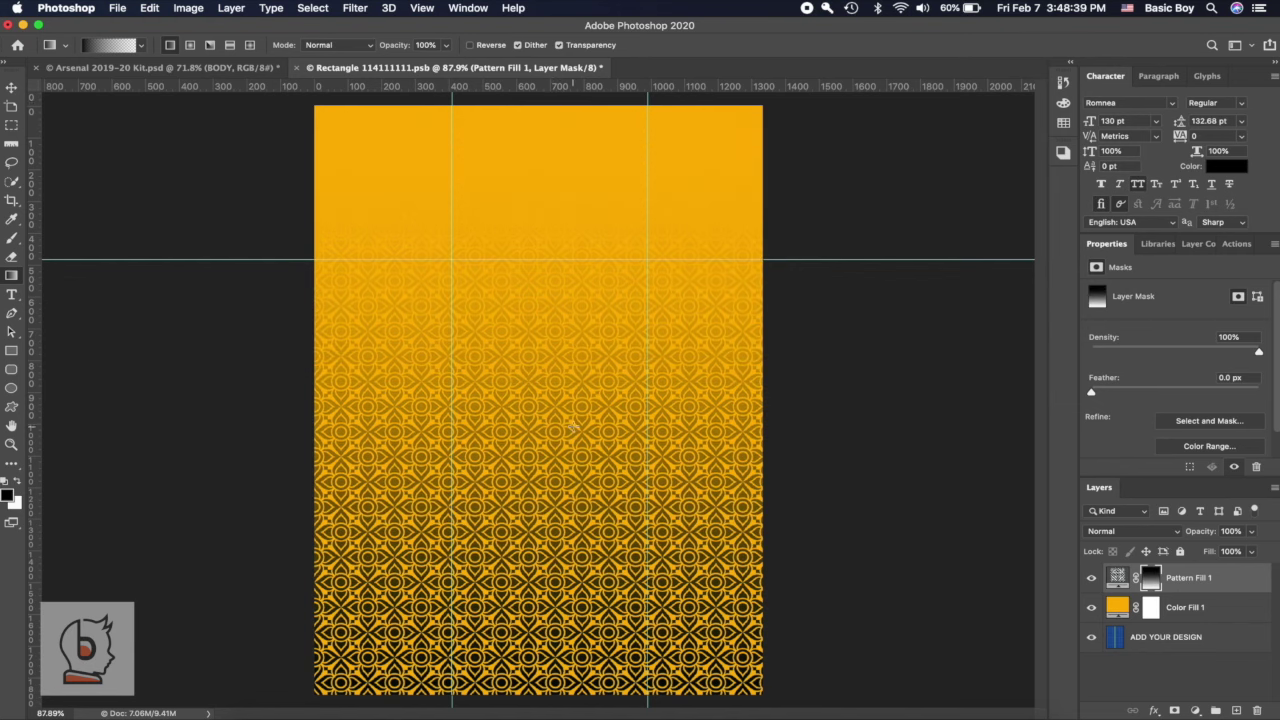
pyautogui.keyDown('shift'); pyautogui.click(1187, 609); pyautogui.keyUp('shift')
# - Merge both fill layers into one smart object, save the body file, and return to the Arsenal kit mockup
pyautogui.rightClick(1188, 605)
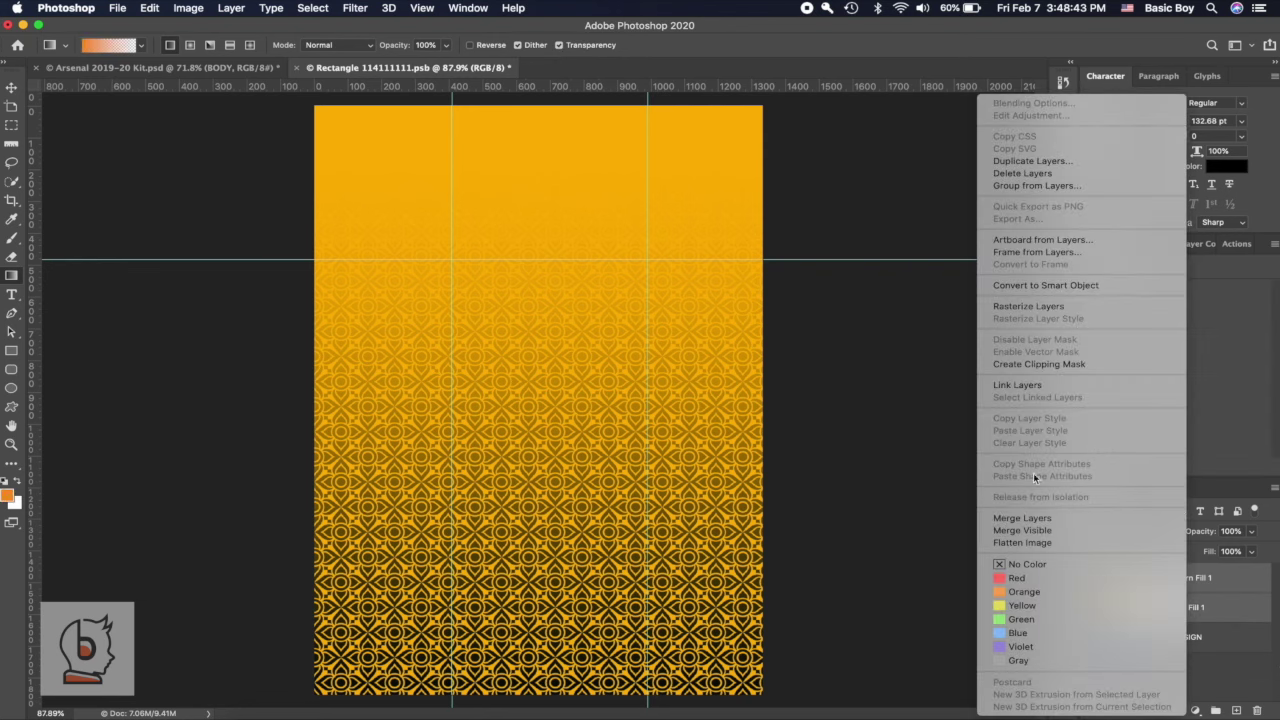
pyautogui.click(1020, 287)
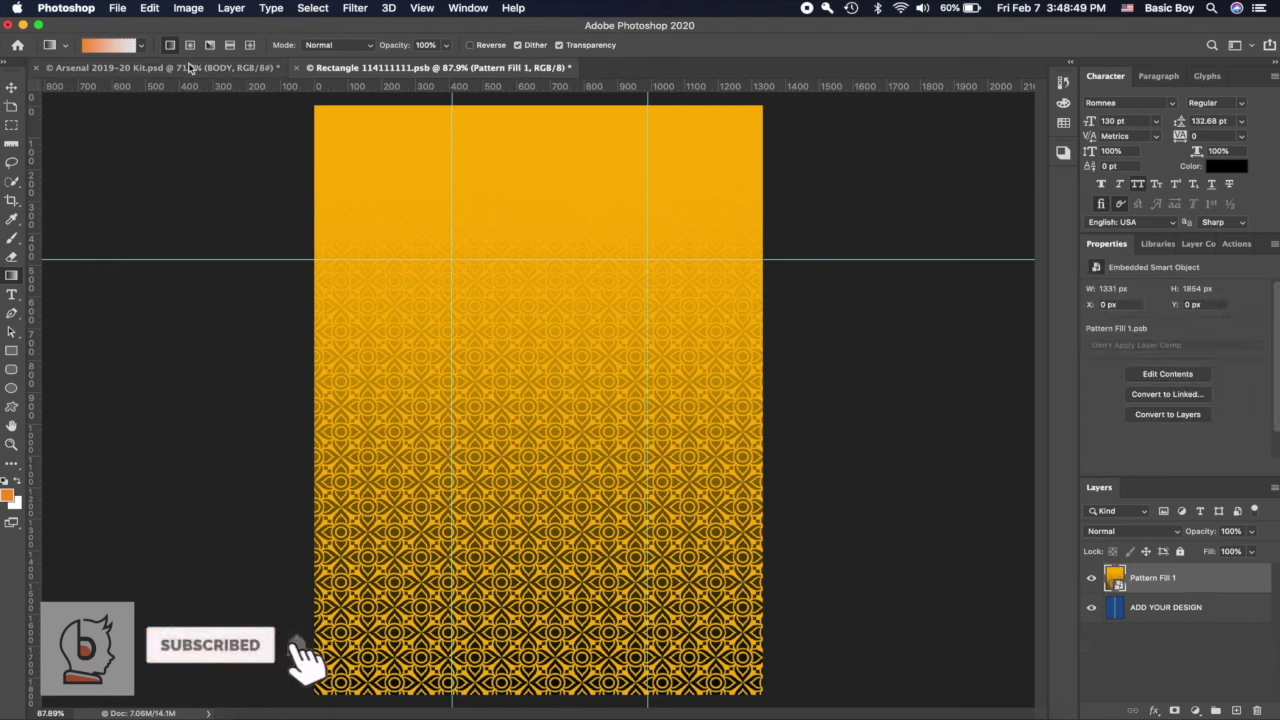
pyautogui.click(117, 8)
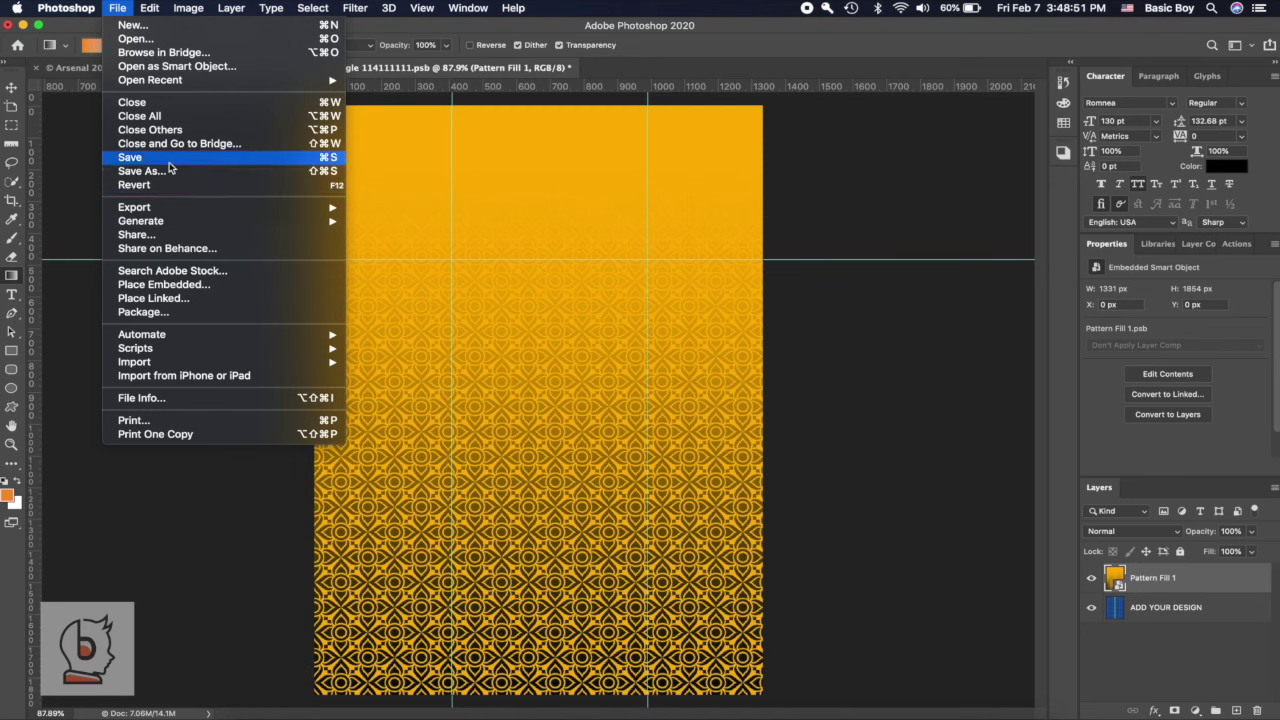
pyautogui.click(170, 158)
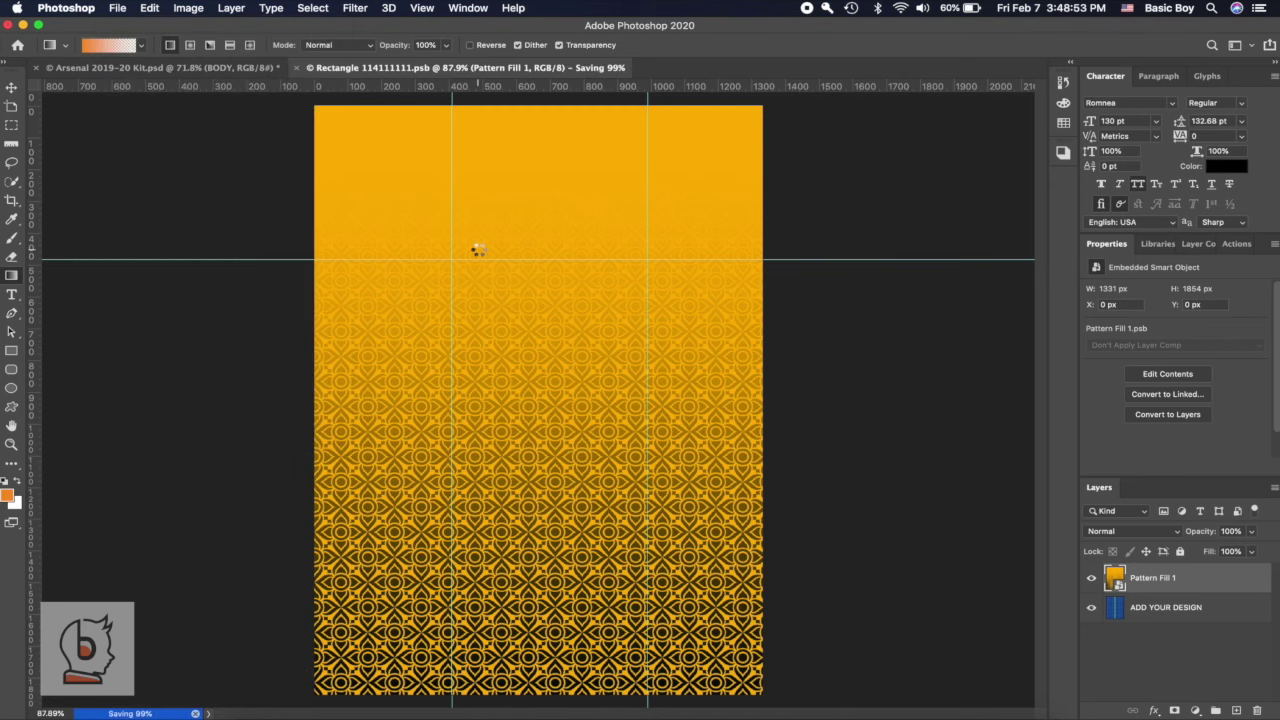
pyautogui.press('s')
pyautogui.click(216, 68)
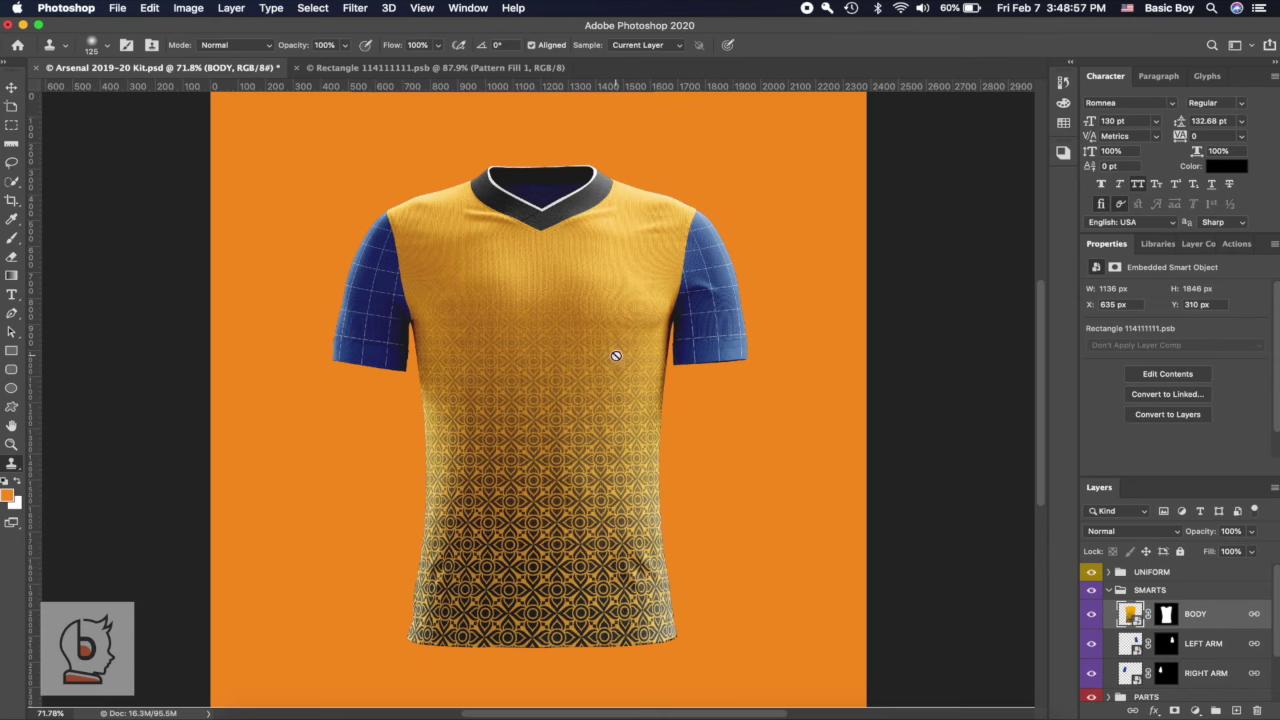
# - Fit the mockup in the window and open the LEFT ARM smart object's contents
pyautogui.scroll(-2, 616, 355)
pyautogui.press('super+0')
pyautogui.click(1203, 643)
pyautogui.press('v')
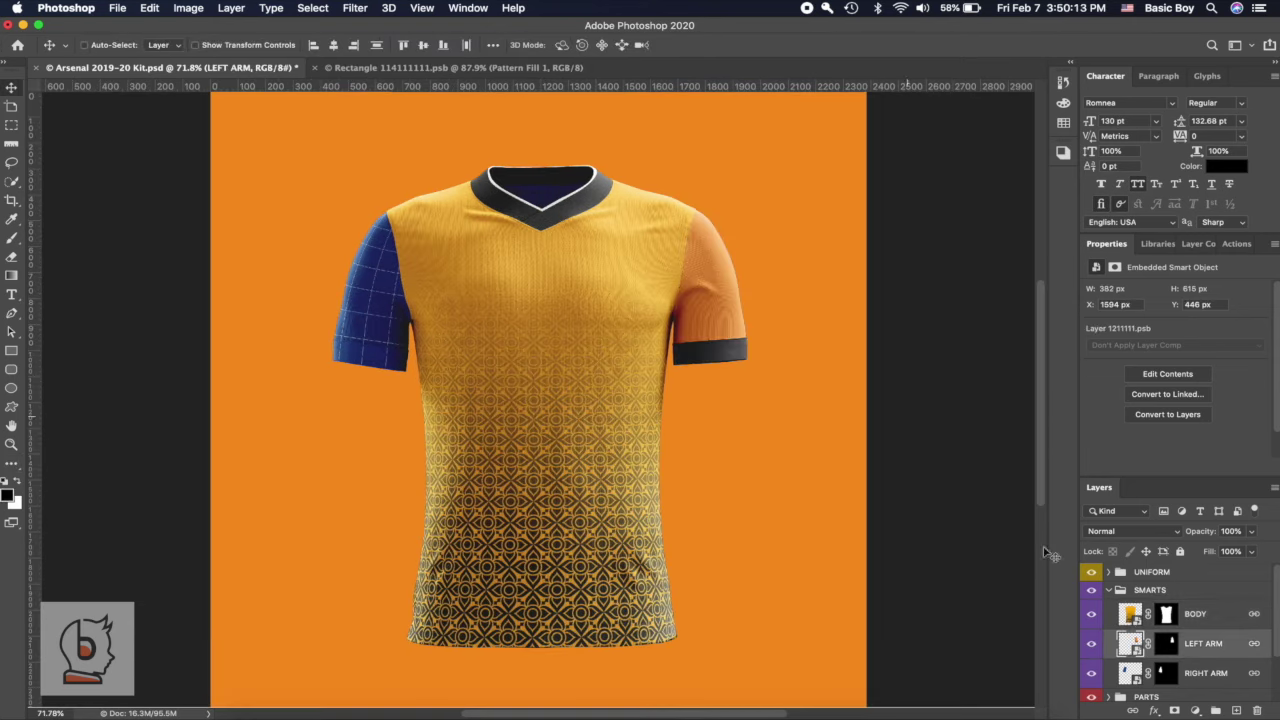
pyautogui.doubleClick(1130, 643)
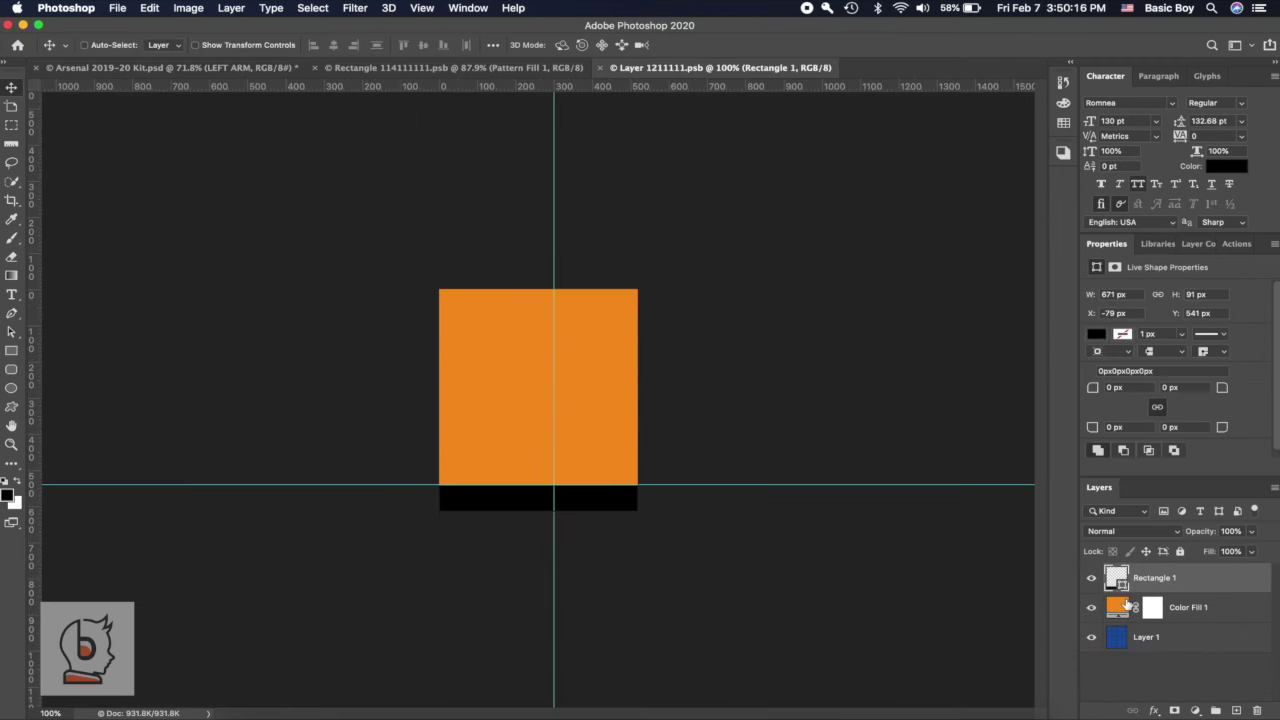
# - Recolour the sleeve's Color Fill to ffb400 and close the sleeve file
pyautogui.doubleClick(1118, 606)
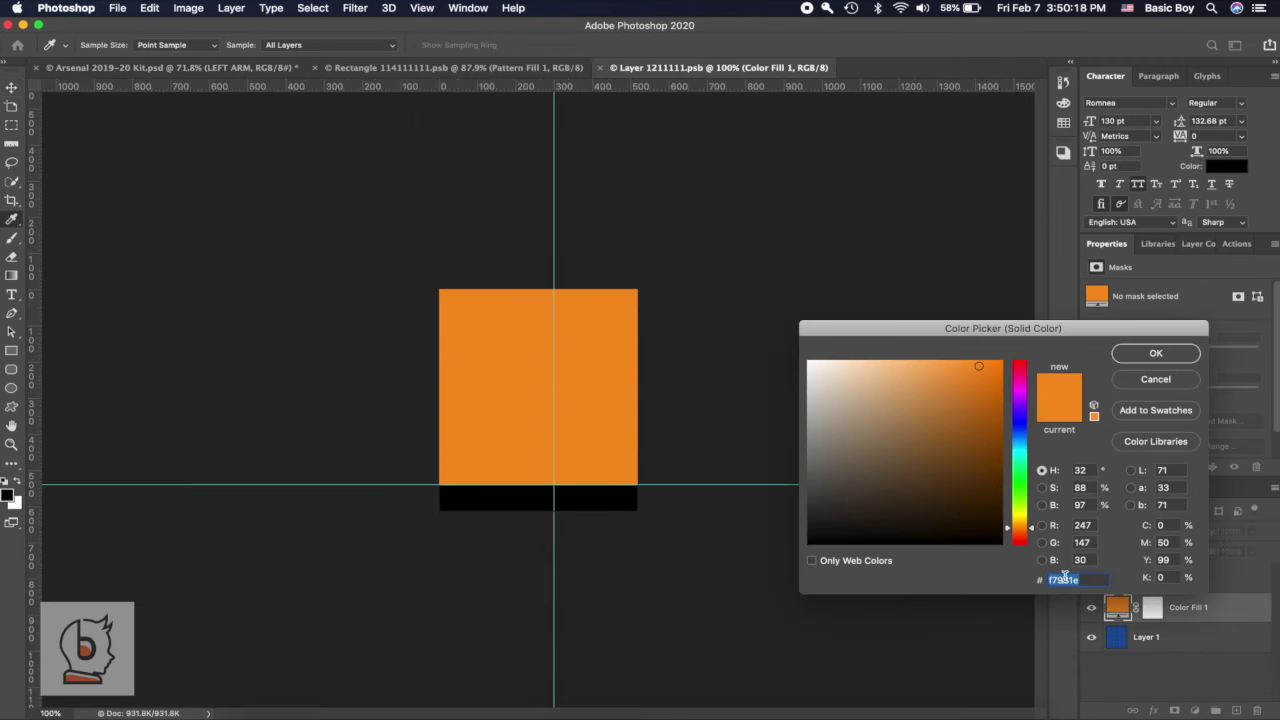
pyautogui.write('ffb400')
pyautogui.click(1155, 354)
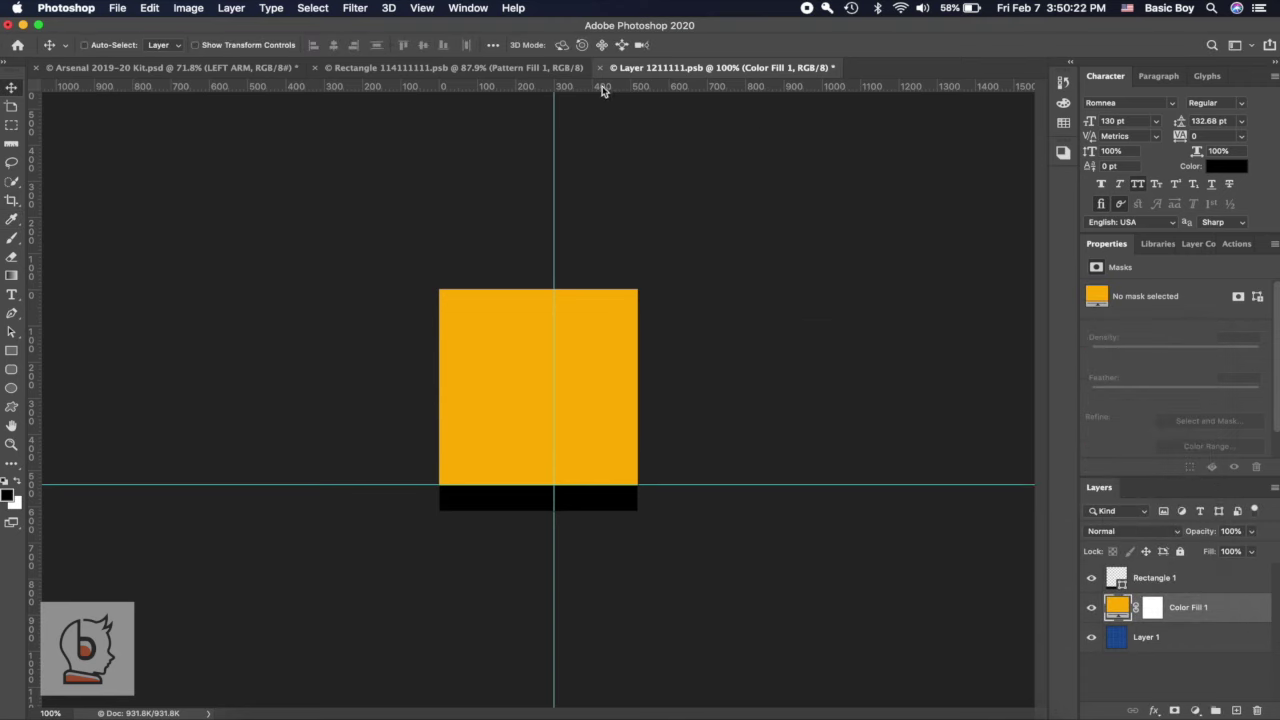
pyautogui.click(117, 8)
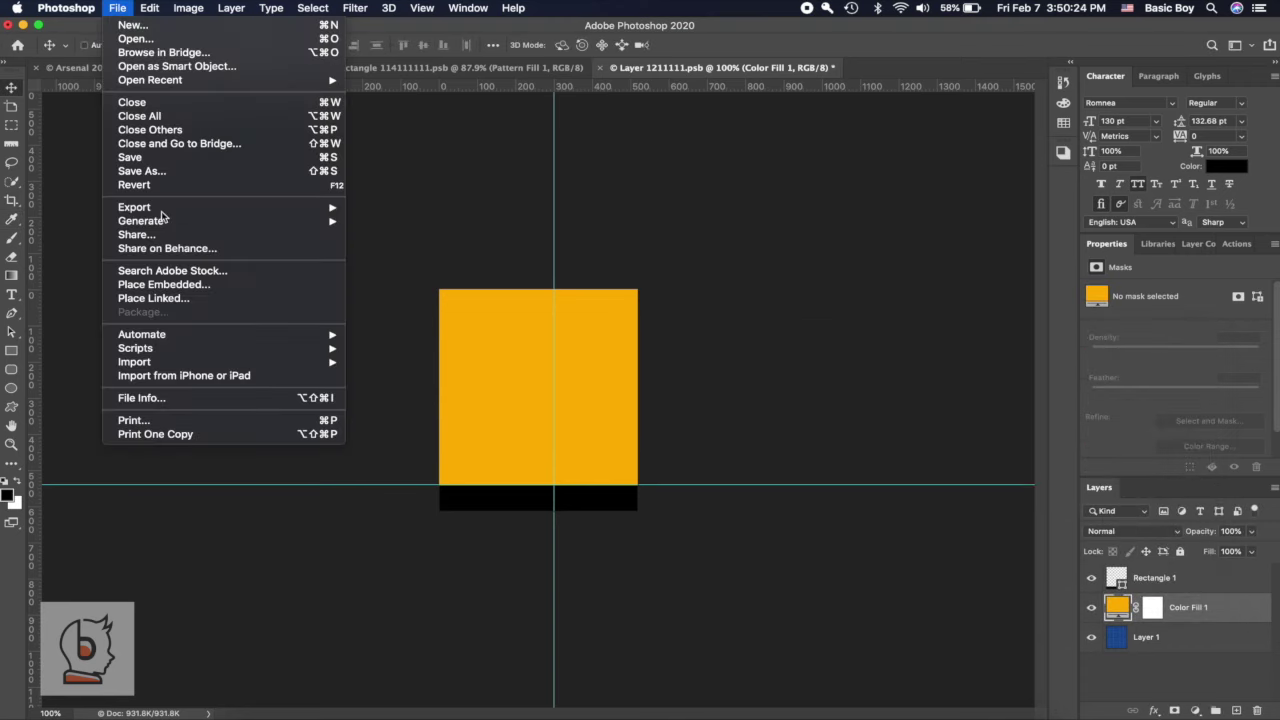
pyautogui.click(478, 78)
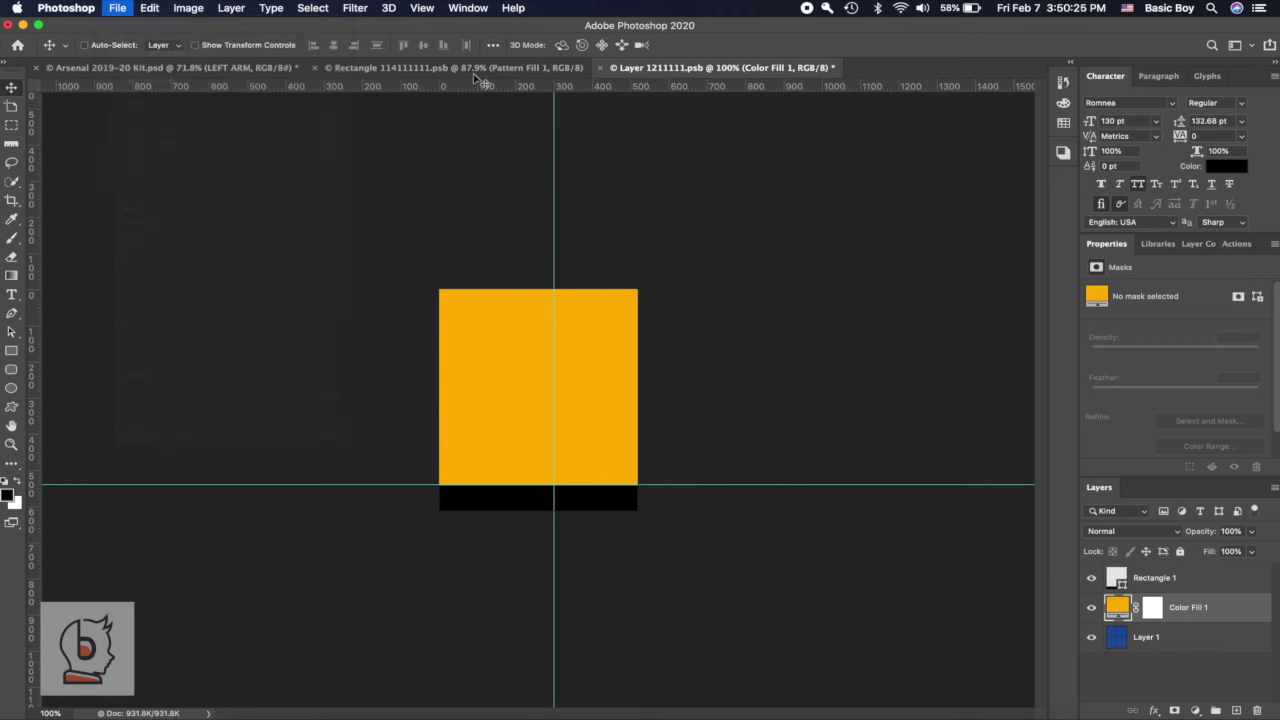
pyautogui.click(601, 68)
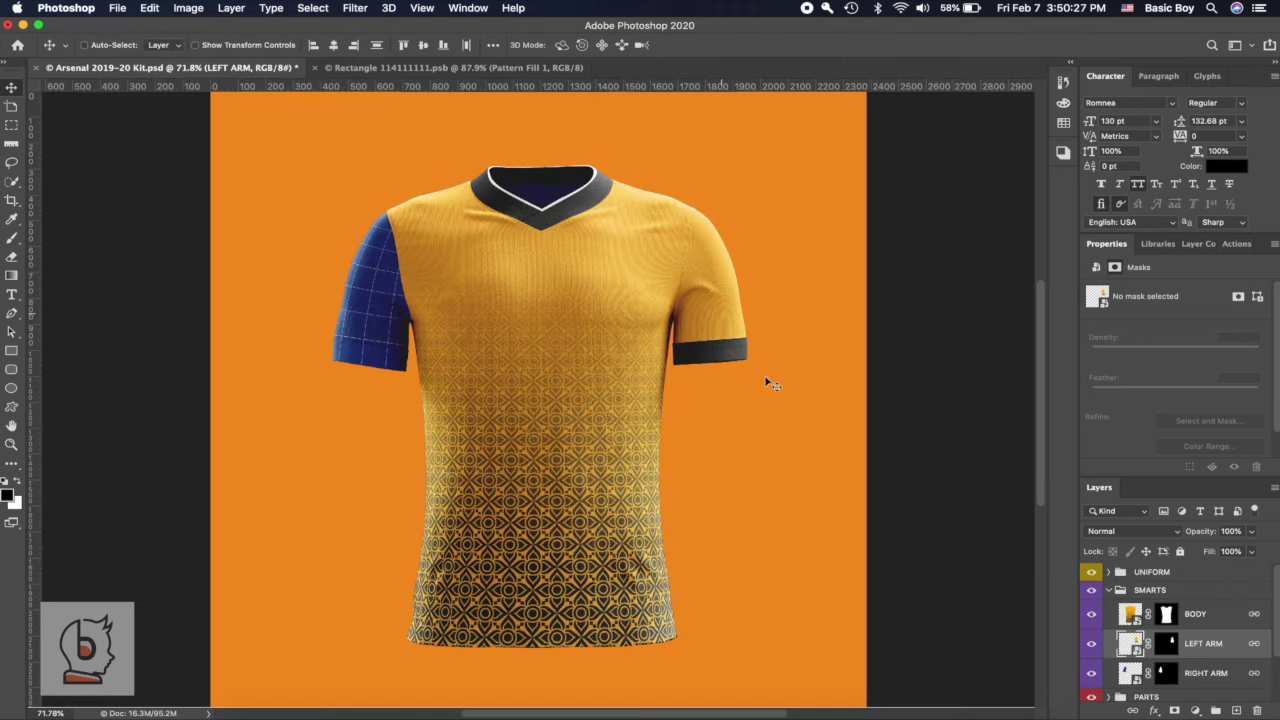
# - Open the RIGHT ARM smart object and cover it with an ffb400 Solid Color fill layer
pyautogui.scroll(-1, 1145, 625)
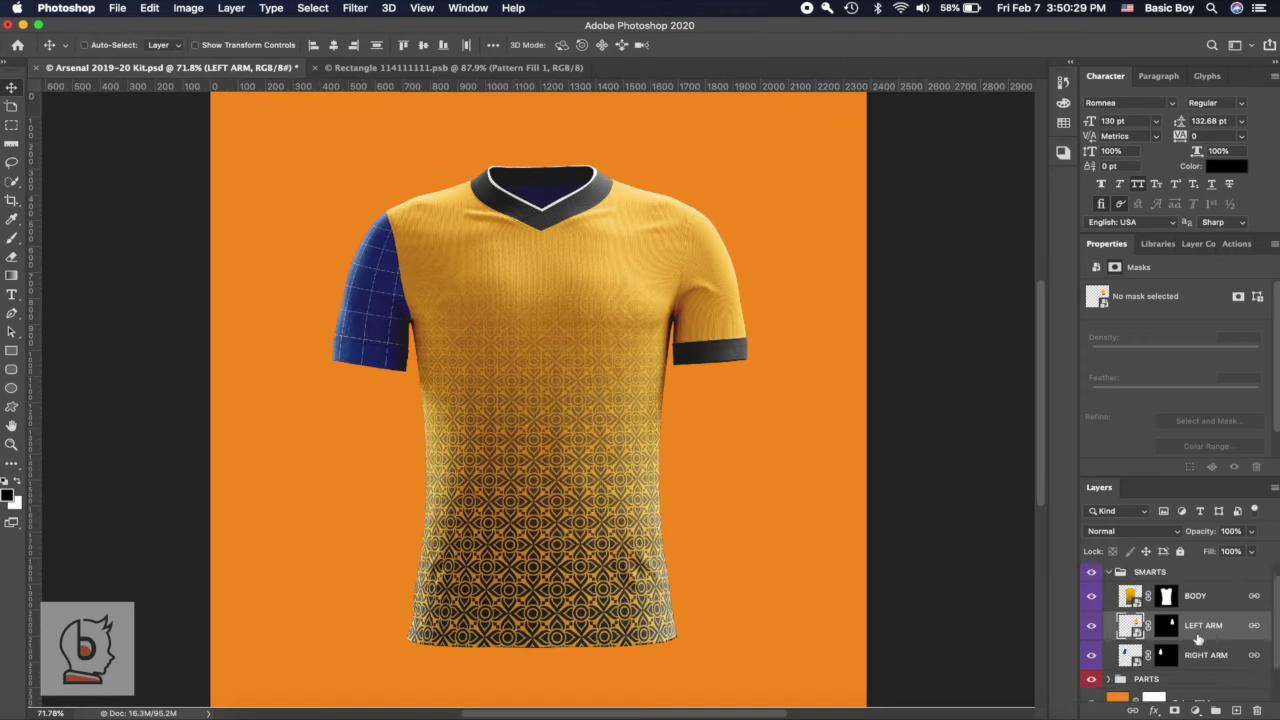
pyautogui.scroll(-1, 1140, 630)
pyautogui.click(1128, 636)
pyautogui.doubleClick(1128, 636)
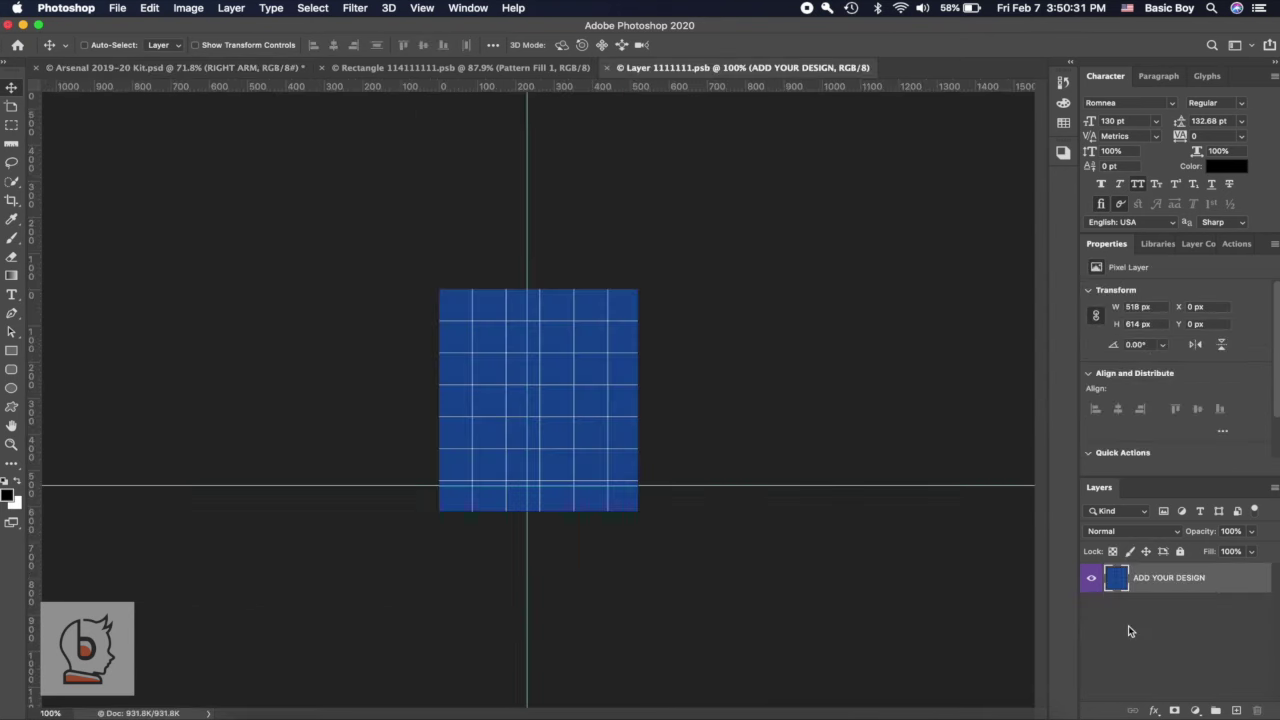
pyautogui.click(1195, 710)
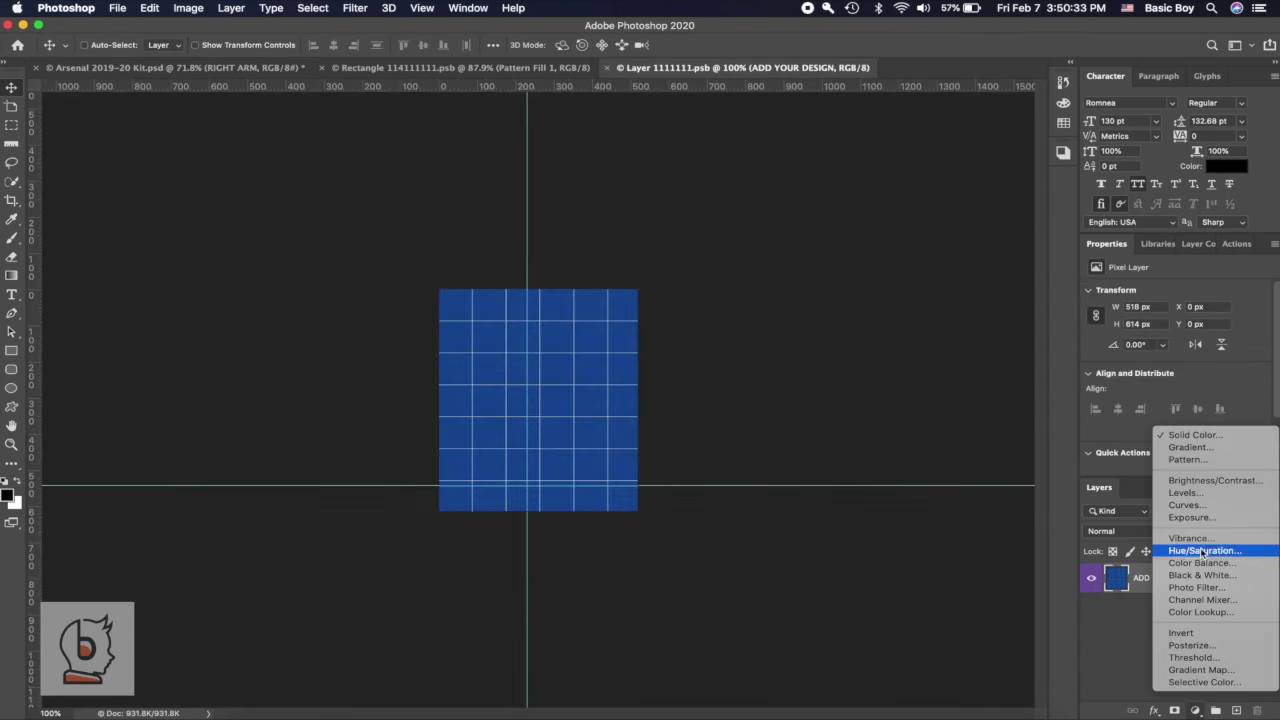
pyautogui.click(1195, 436)
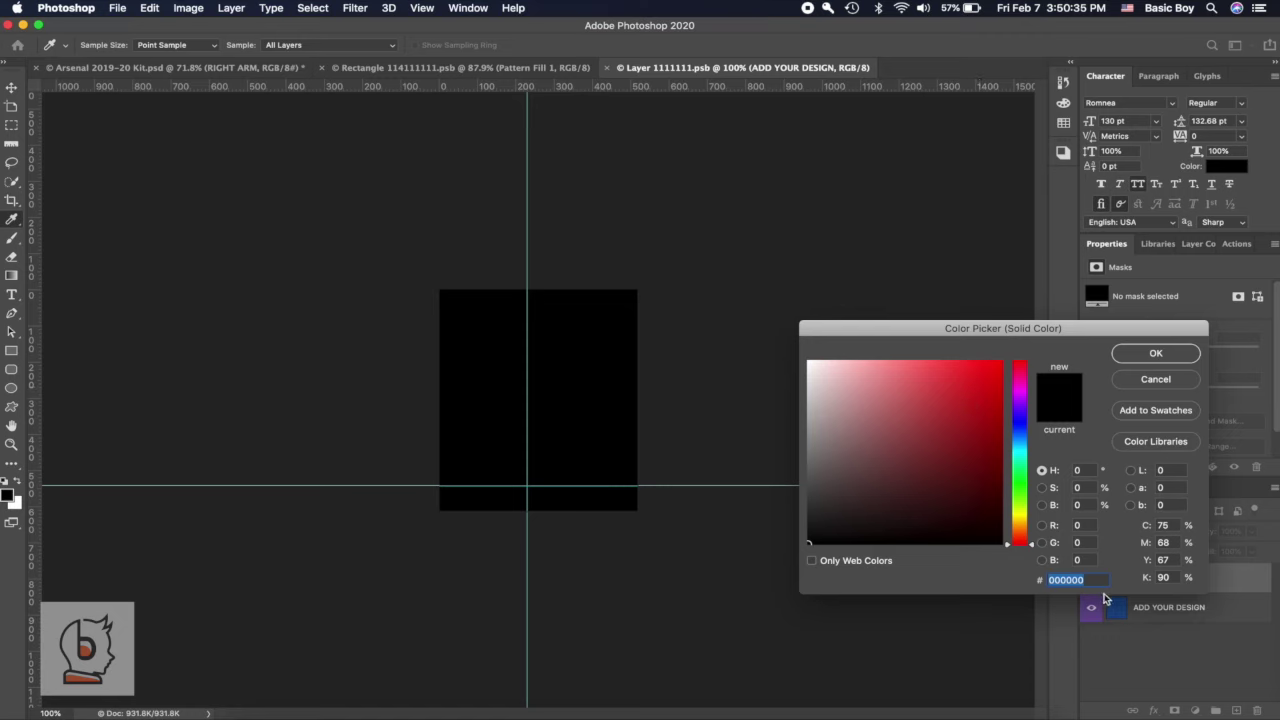
pyautogui.write('ffb400')
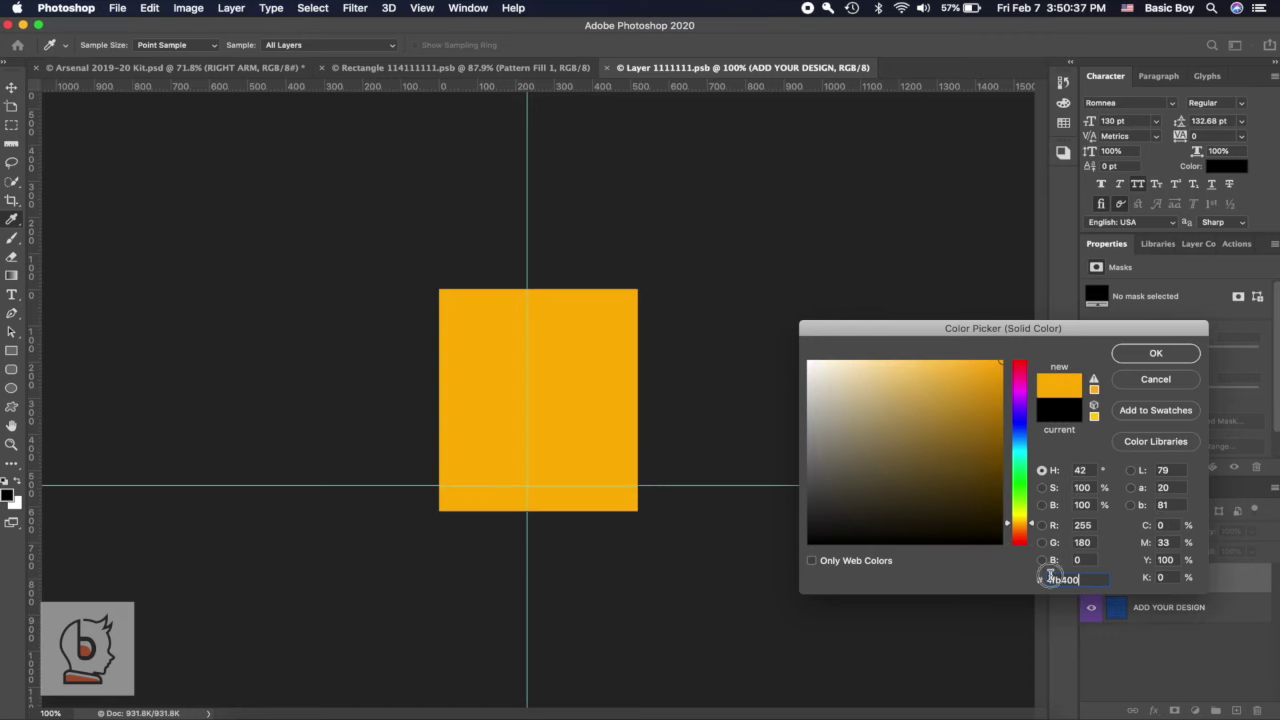
pyautogui.click(1153, 354)
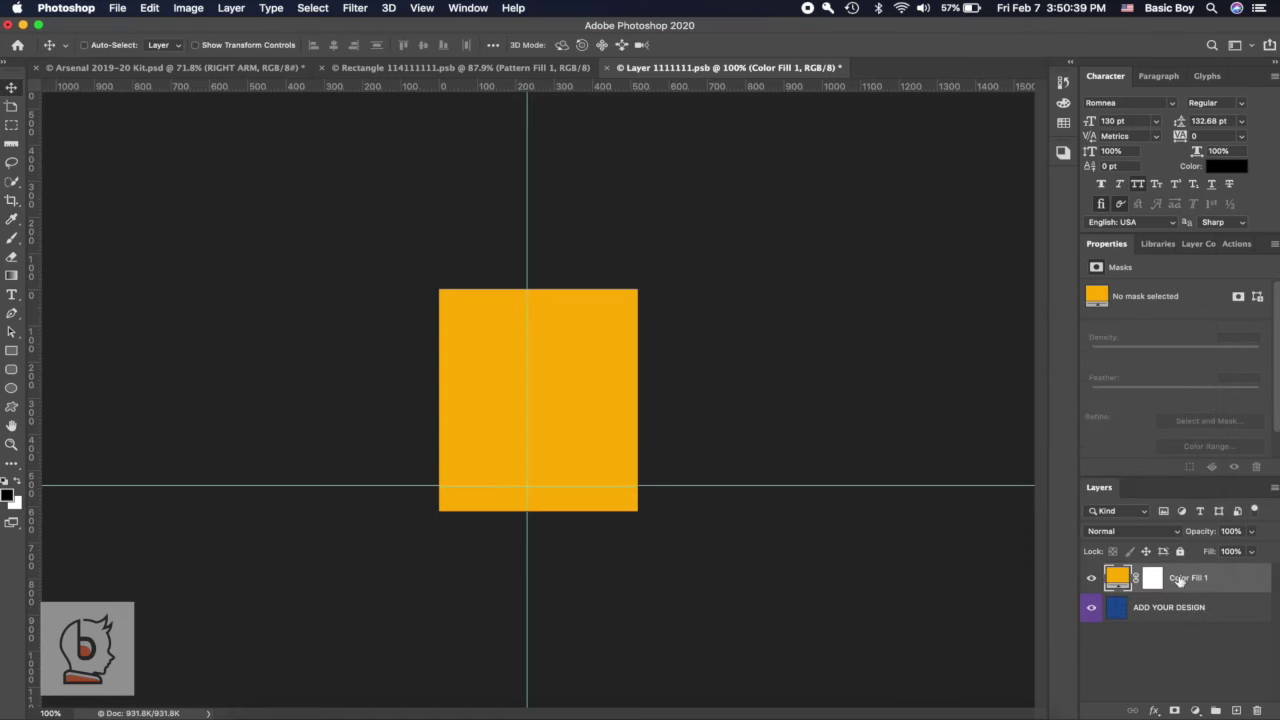
# - Draw a black rectangle cuff band along the bottom edge of the sleeve
pyautogui.click(1216, 710)
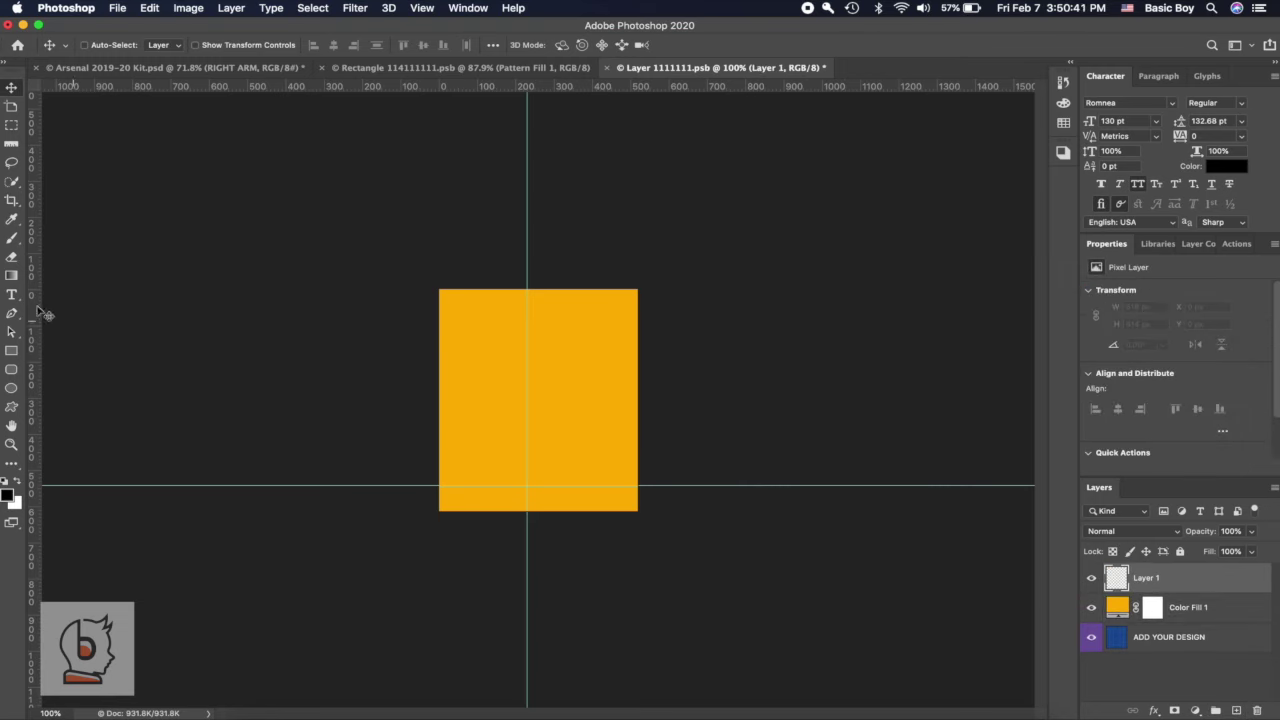
pyautogui.click(12, 350)
pyautogui.moveTo(436, 485); pyautogui.dragTo(675, 532)
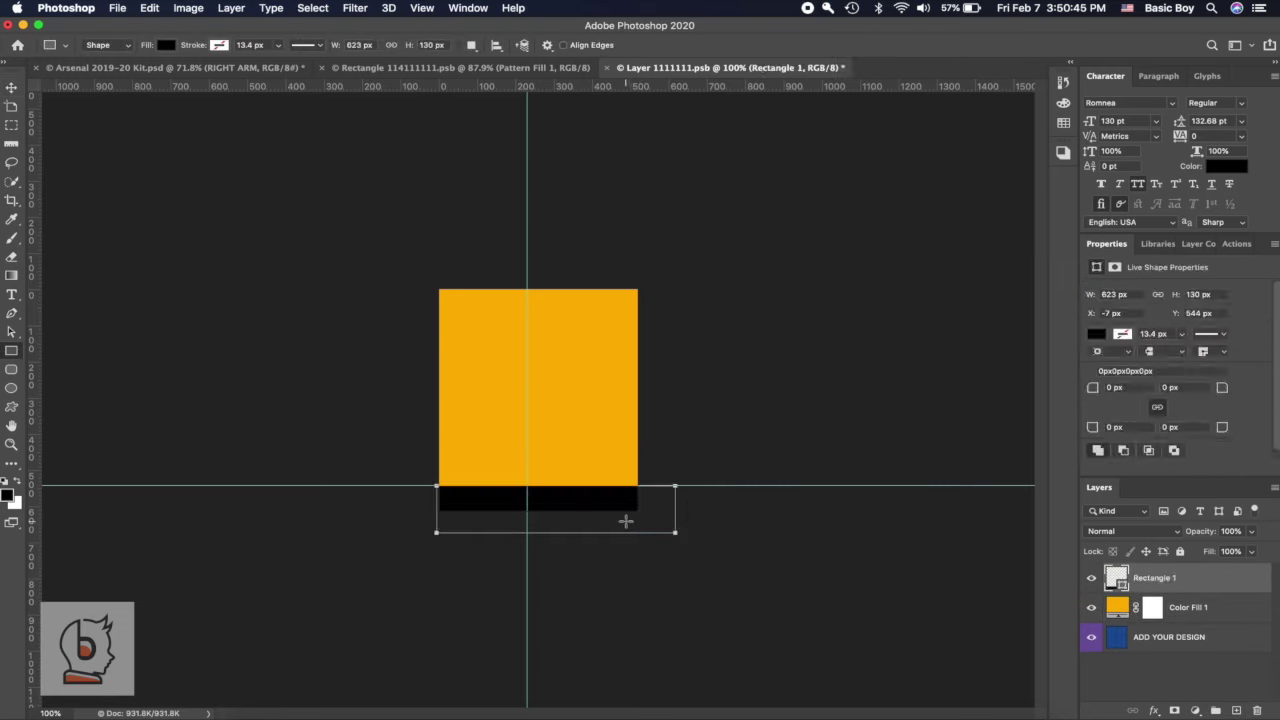
pyautogui.click(12, 88)
pyautogui.moveTo(642, 521); pyautogui.dragTo(608, 517)
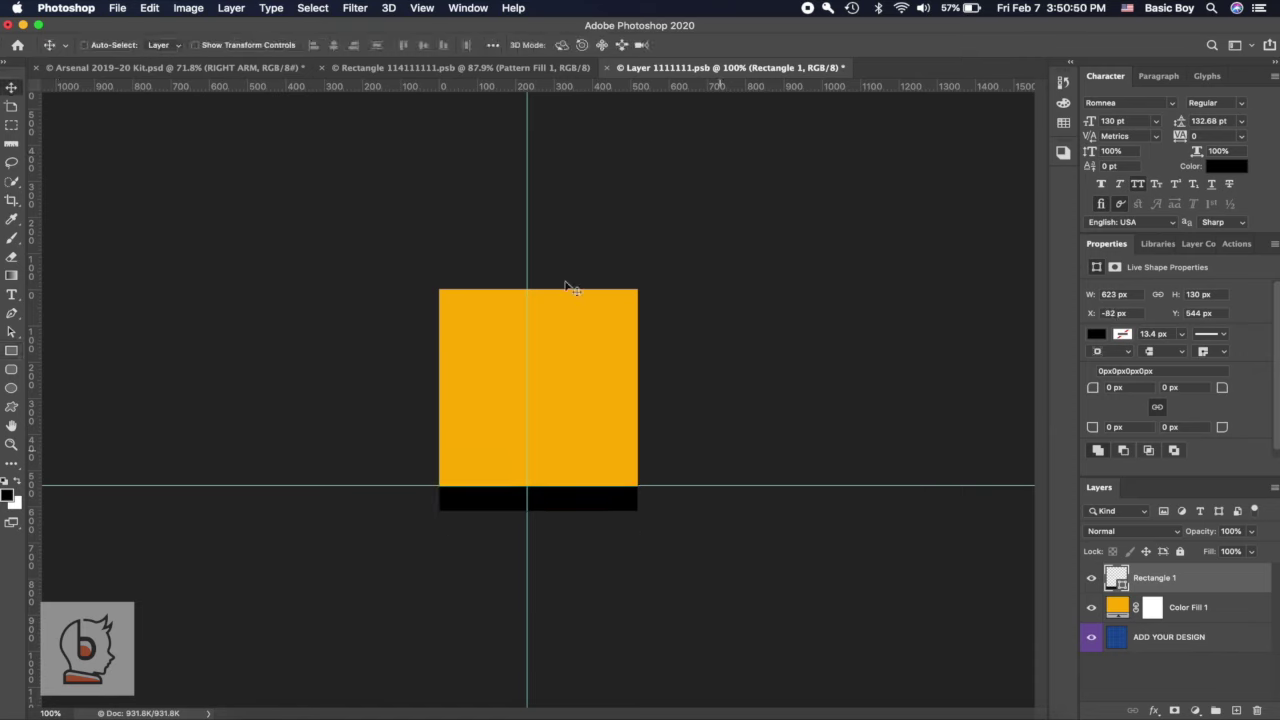
# - Save the sleeve design and close it to return to the jersey mockup
pyautogui.click(117, 8)
pyautogui.click(140, 152)
pyautogui.press('super+w')
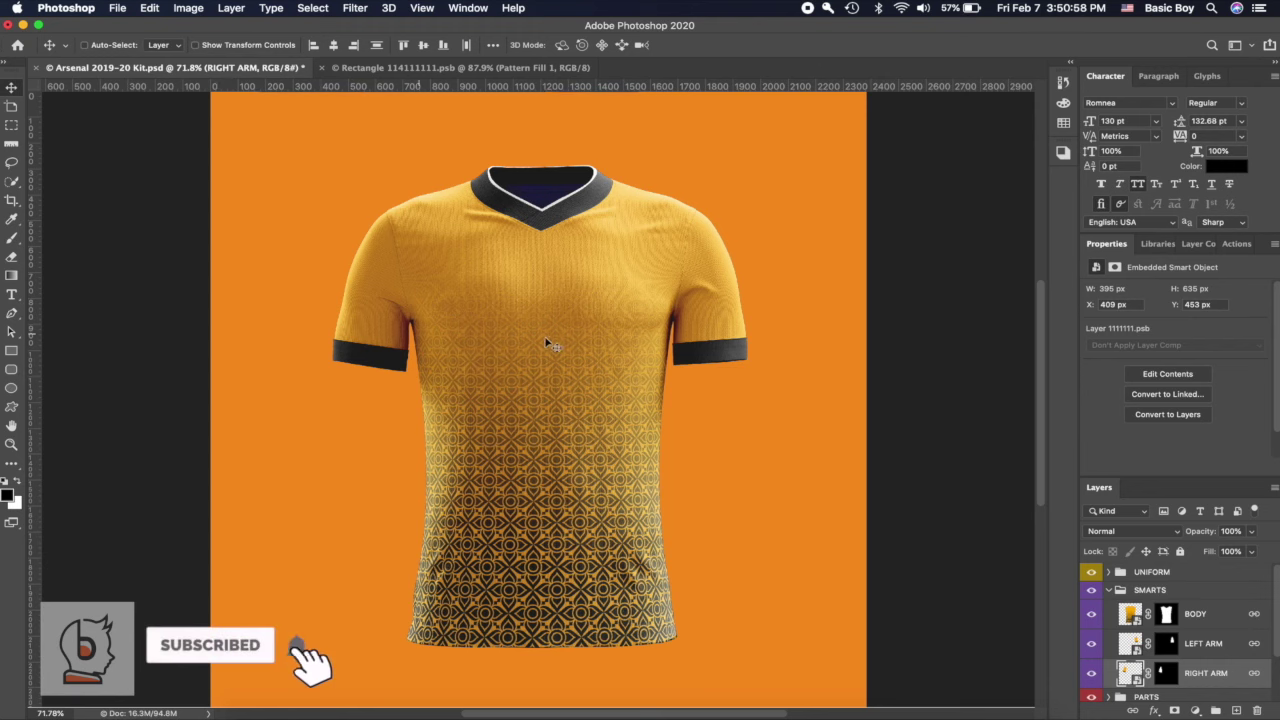
pyautogui.scroll(-2, 510, 371)
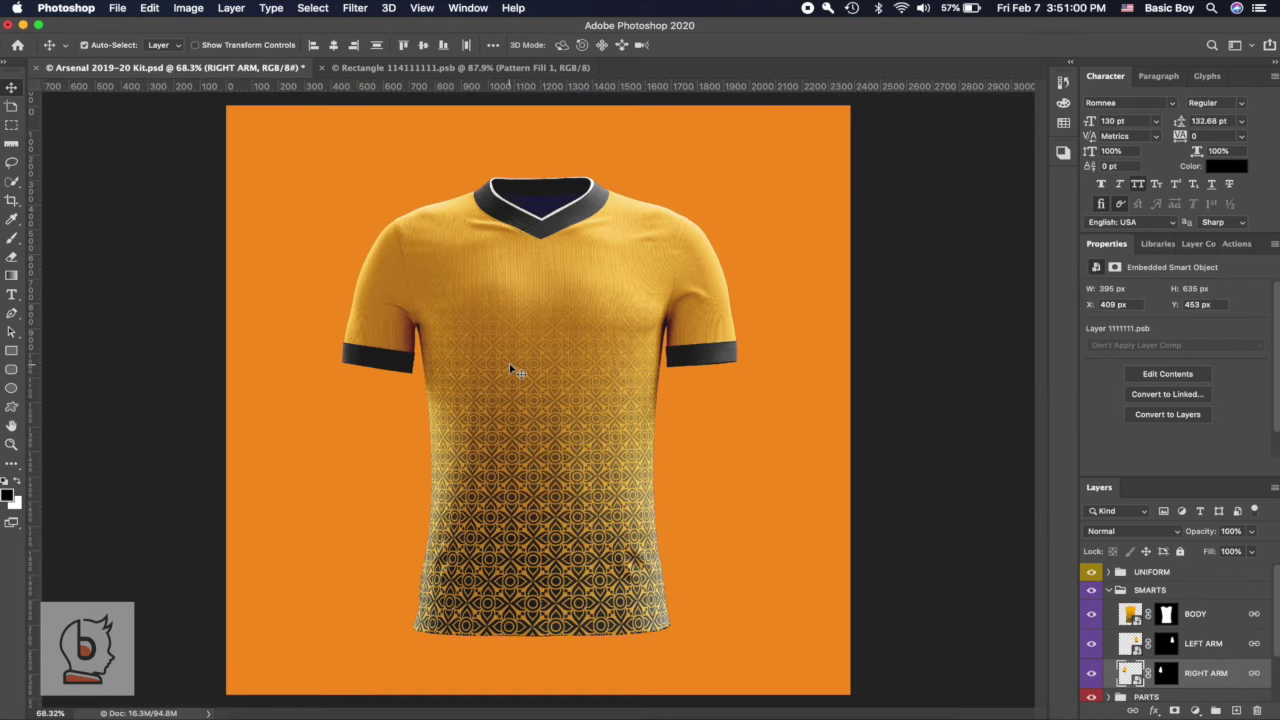
# - Expand the PARTS group and set its Color fill layer to ffb400 for the collar trim
pyautogui.press('super+equal')
pyautogui.scroll(-2, 1205, 657)
pyautogui.scroll(-1, 1205, 657)
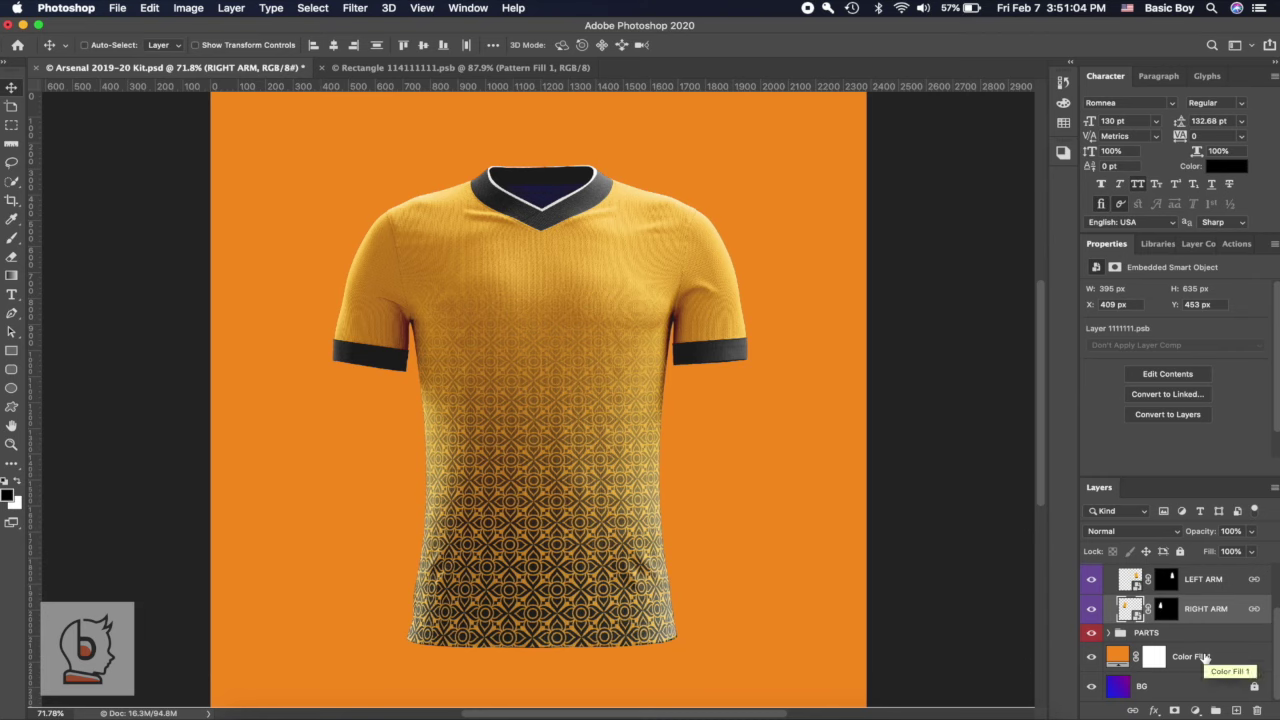
pyautogui.click(1108, 633)
pyautogui.scroll(-2, 1215, 638)
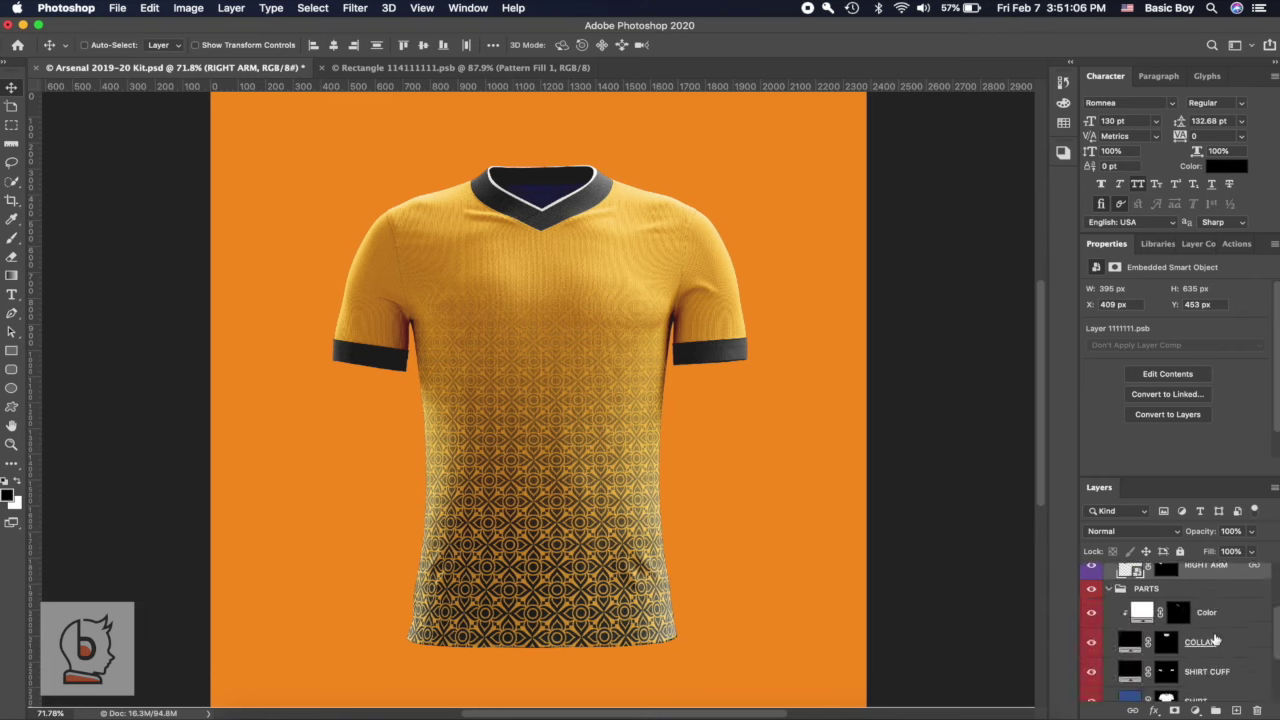
pyautogui.click(1142, 613)
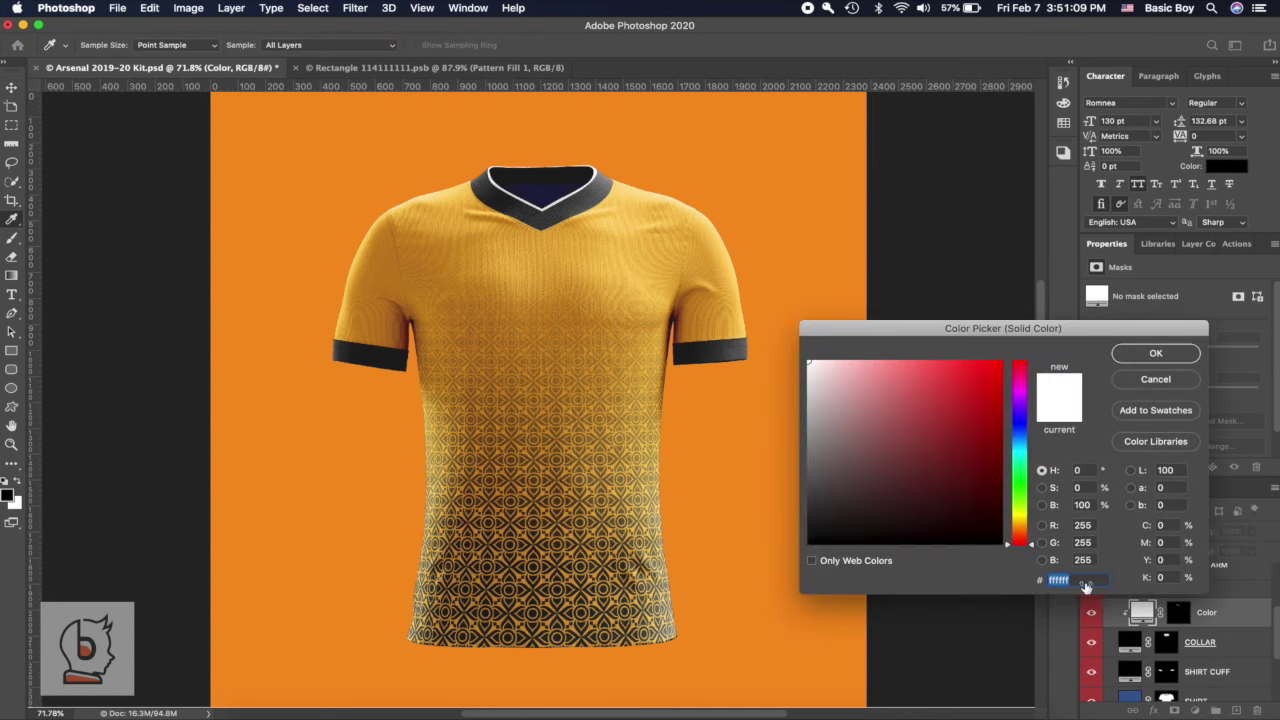
pyautogui.write('ffb400')
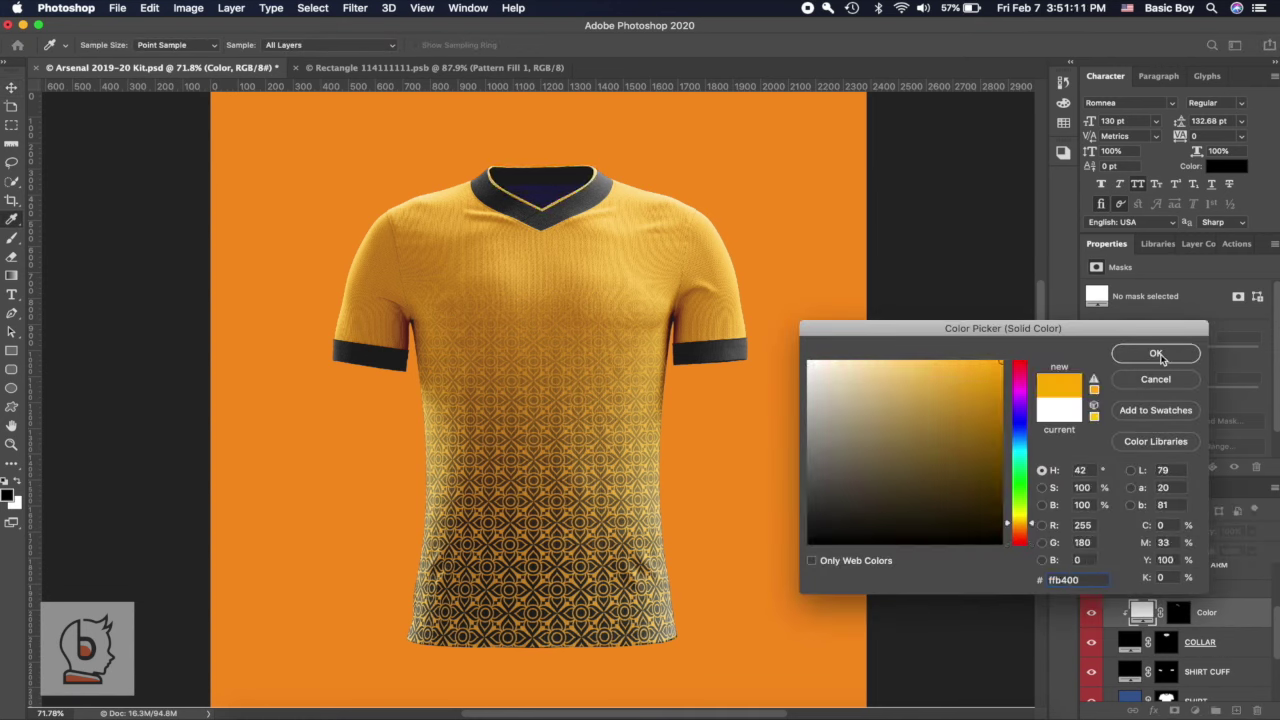
pyautogui.click(1158, 354)
# - Check the COLLAR layer, then set the SHIRT fill layer to yellow ffb400
pyautogui.scroll(-1, 1110, 683)
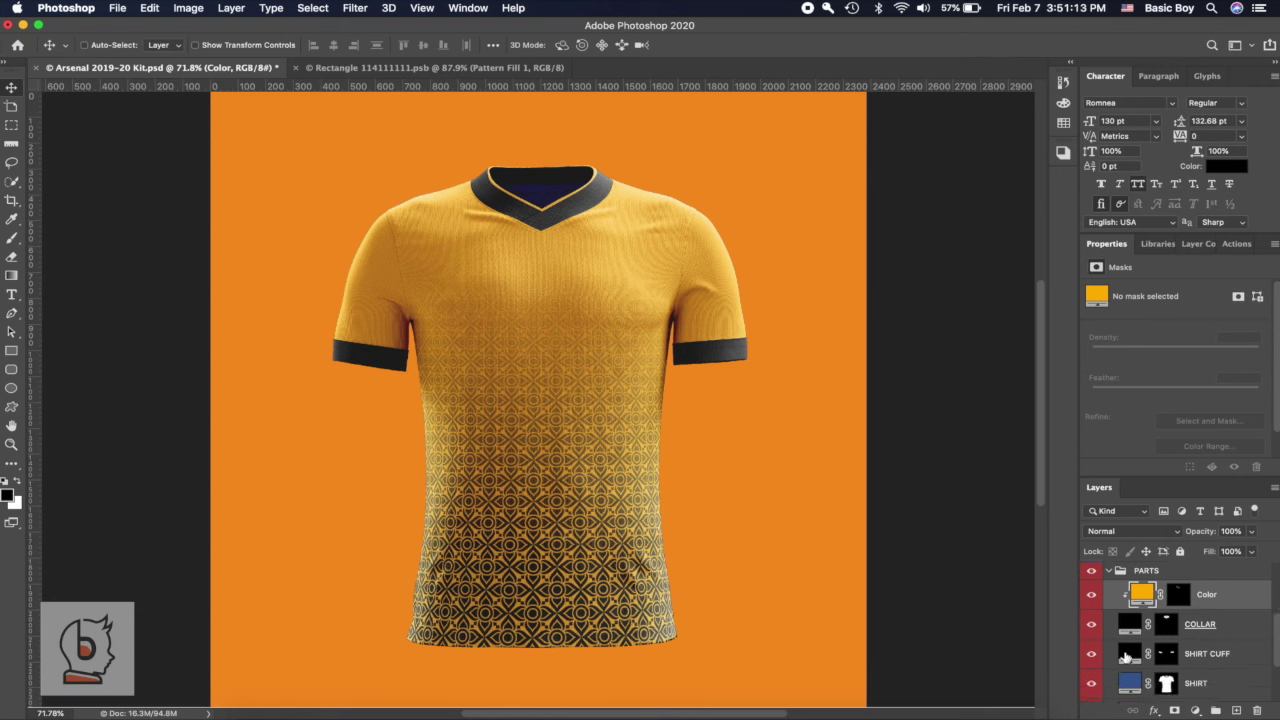
pyautogui.click(1127, 654)
pyautogui.click(1127, 625)
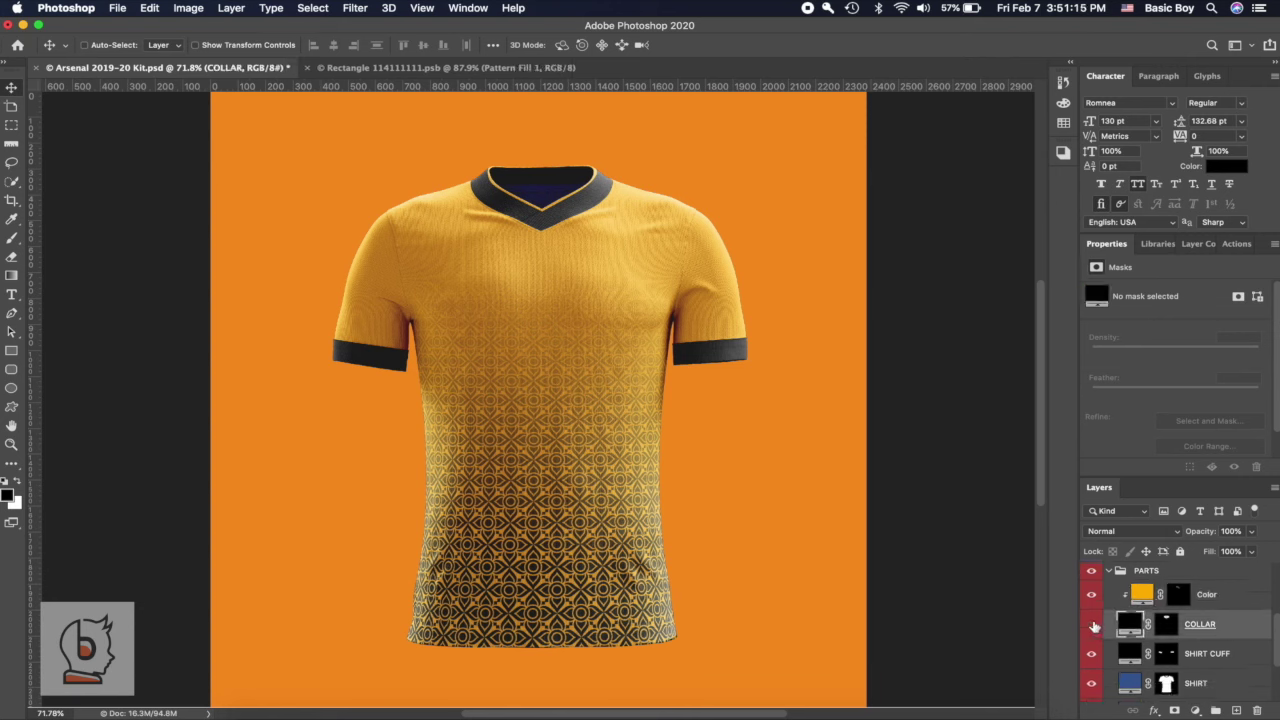
pyautogui.click(1092, 624)
pyautogui.click(1092, 624)
pyautogui.scroll(-1, 1135, 648)
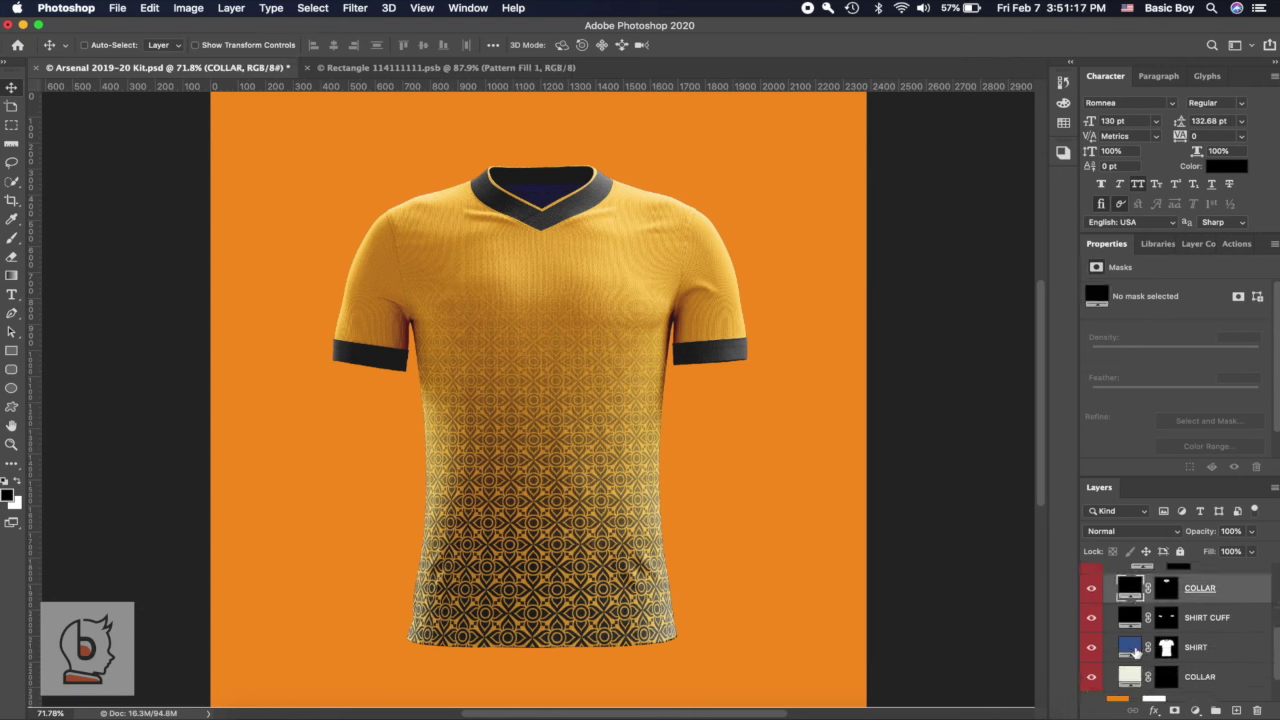
pyautogui.click(1131, 649)
pyautogui.scroll(-1, 1131, 645)
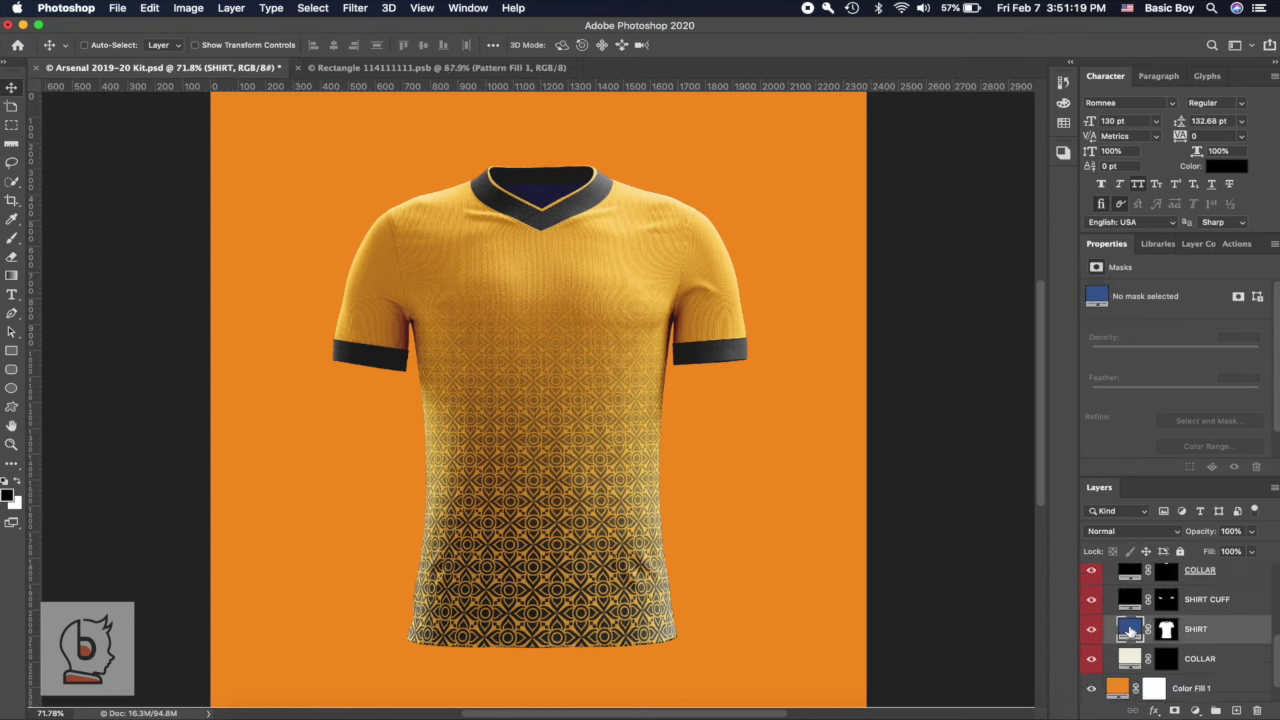
pyautogui.doubleClick(1129, 628)
pyautogui.write('ffb400')
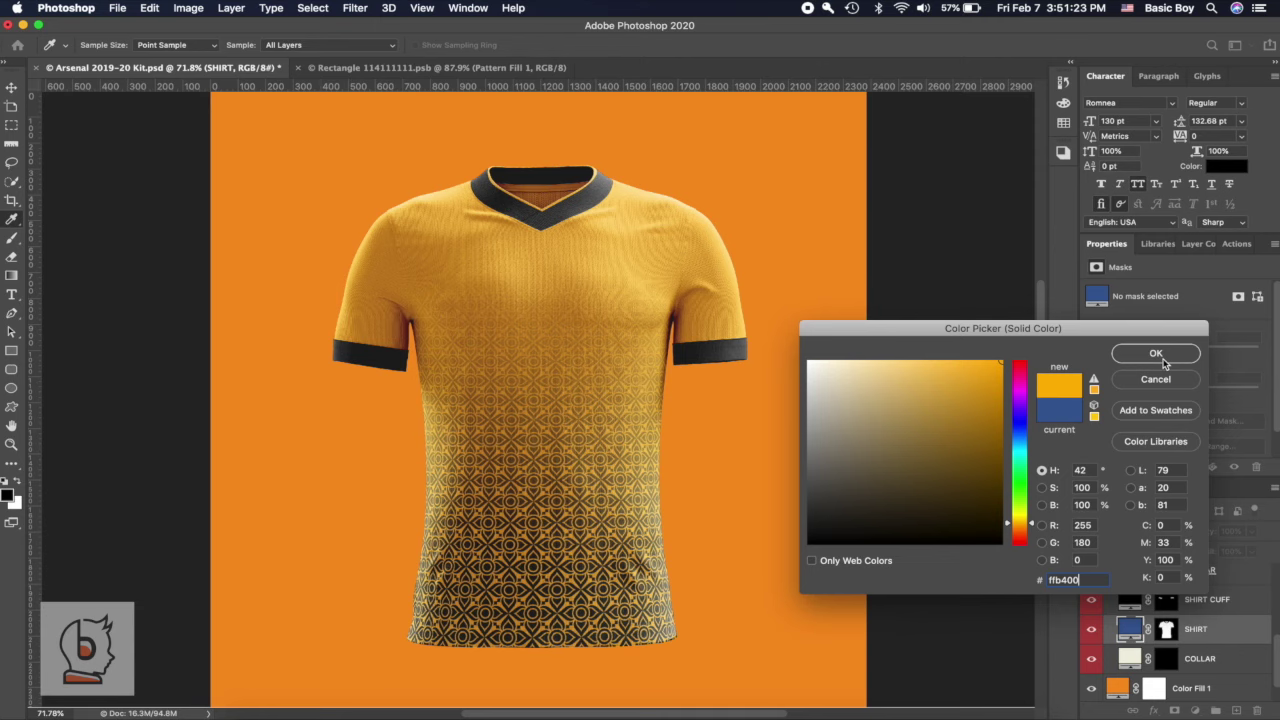
pyautogui.click(1164, 362)
# - Reopen the BODY smart object's pattern document and switch to the web browser
pyautogui.press('super+minus')
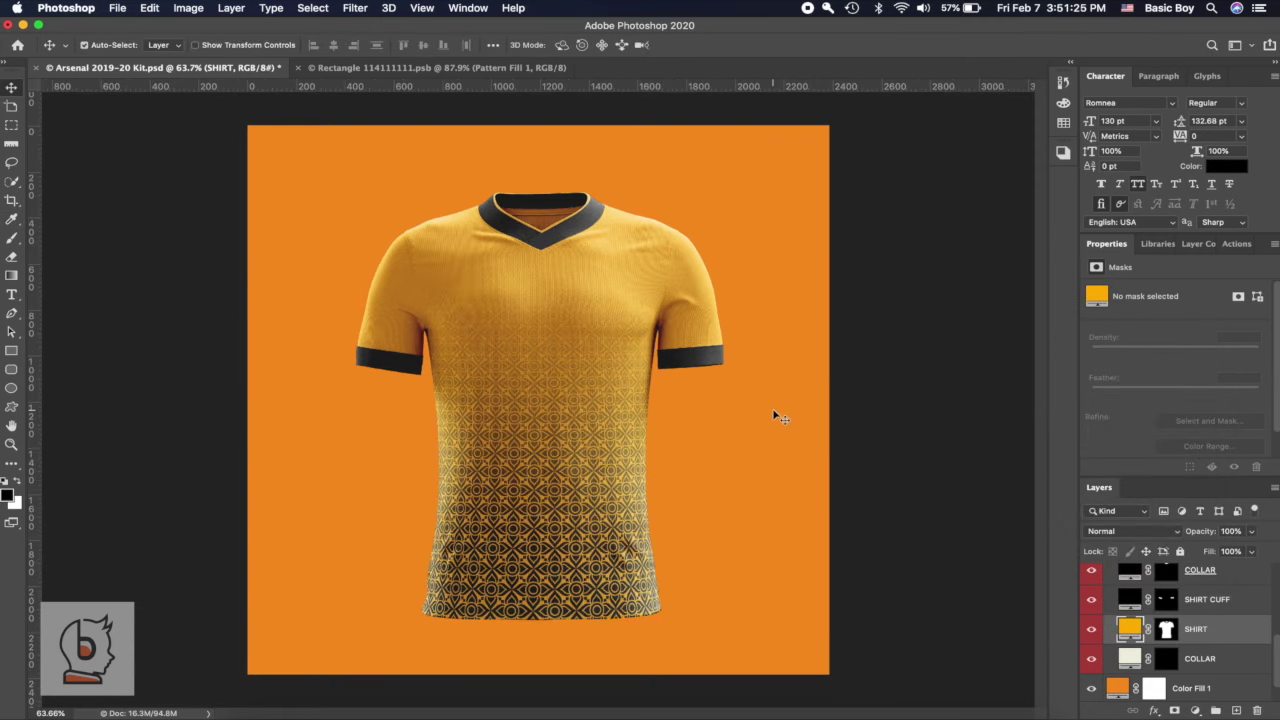
pyautogui.press('super+equal')
pyautogui.scroll(5, 1204, 630)
pyautogui.scroll(3, 1204, 631)
pyautogui.click(1128, 610)
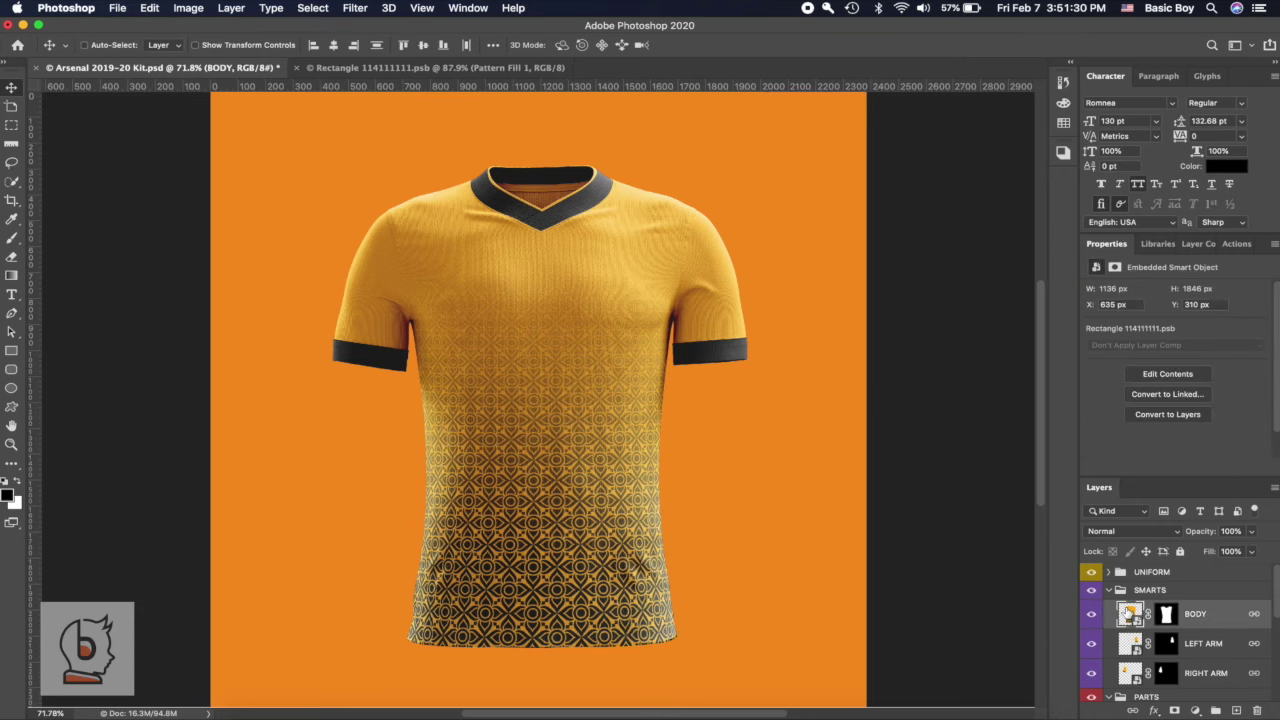
pyautogui.doubleClick(1128, 612)
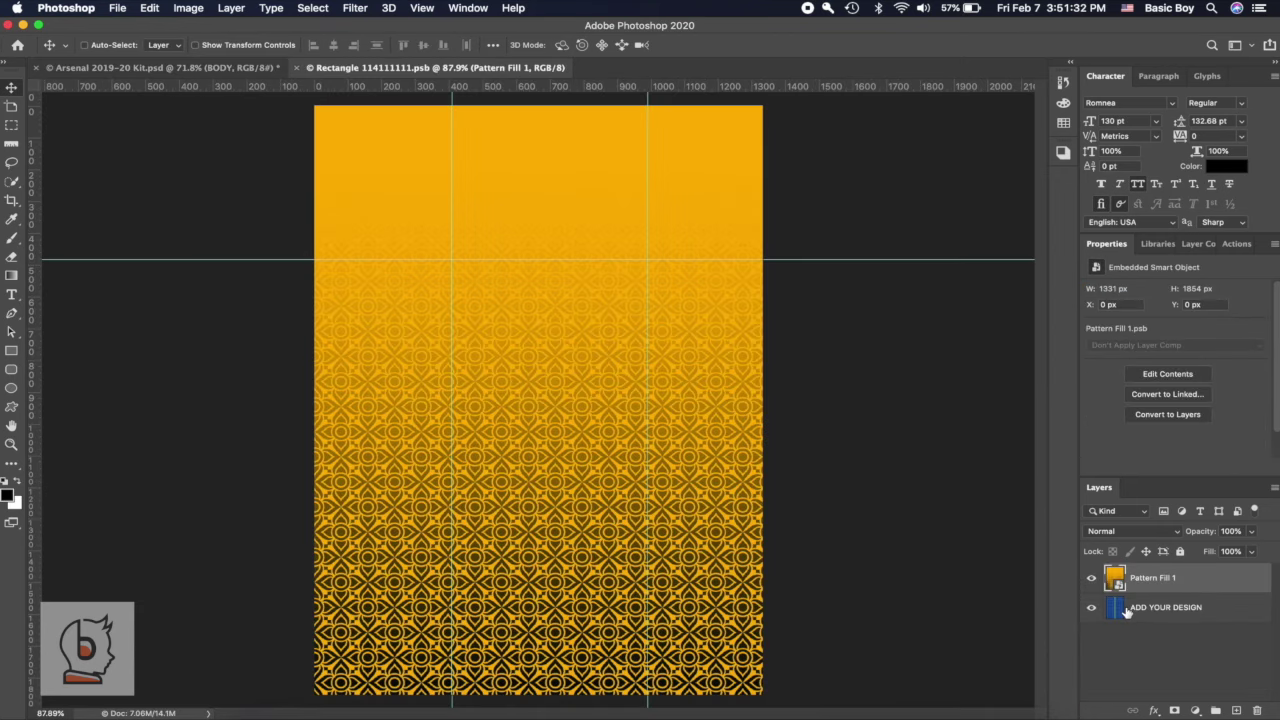
pyautogui.scroll(1, 760, 650)
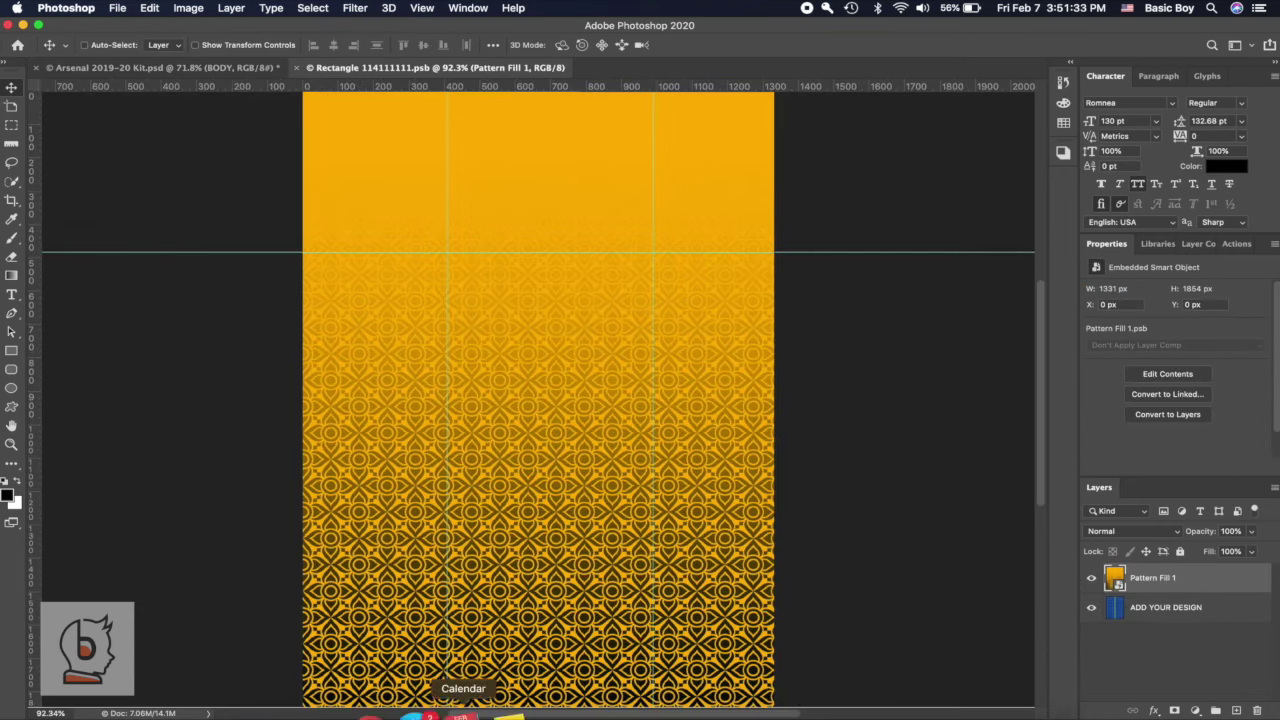
pyautogui.click(390, 712)
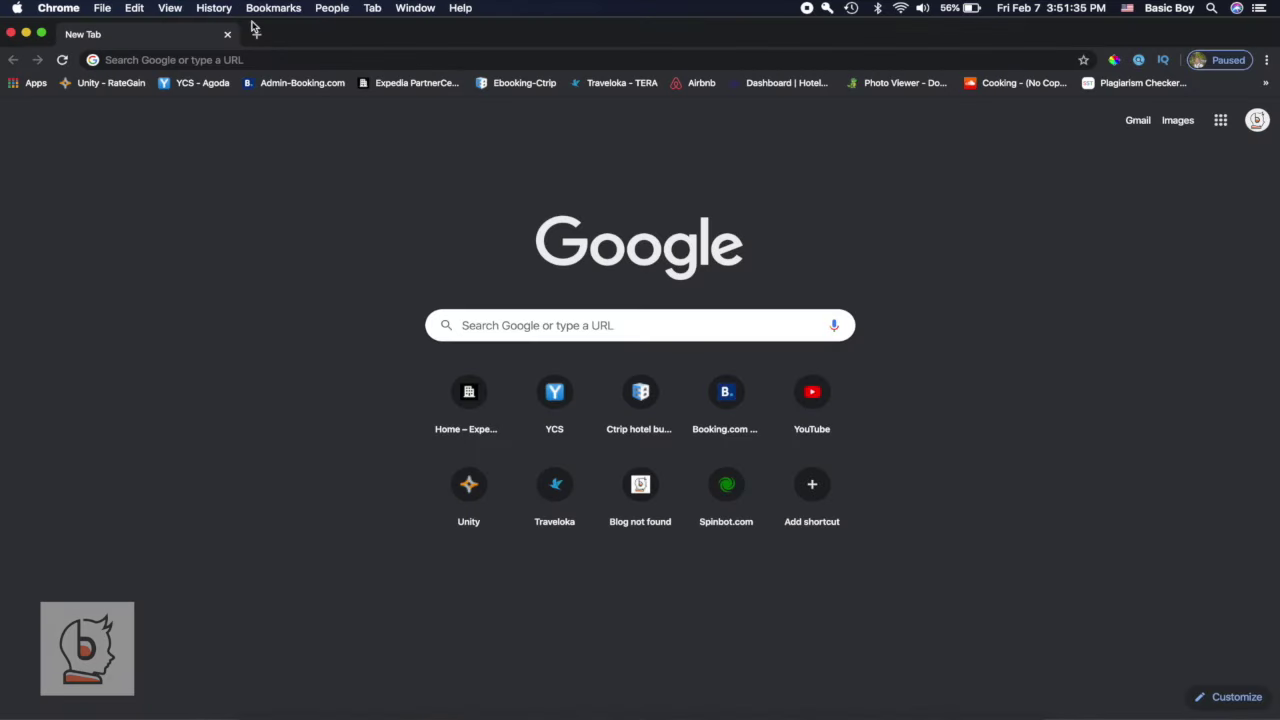
# - Search Google Images for 'football logo png' and browse the results
pyautogui.click(256, 59)
pyautogui.write('f')
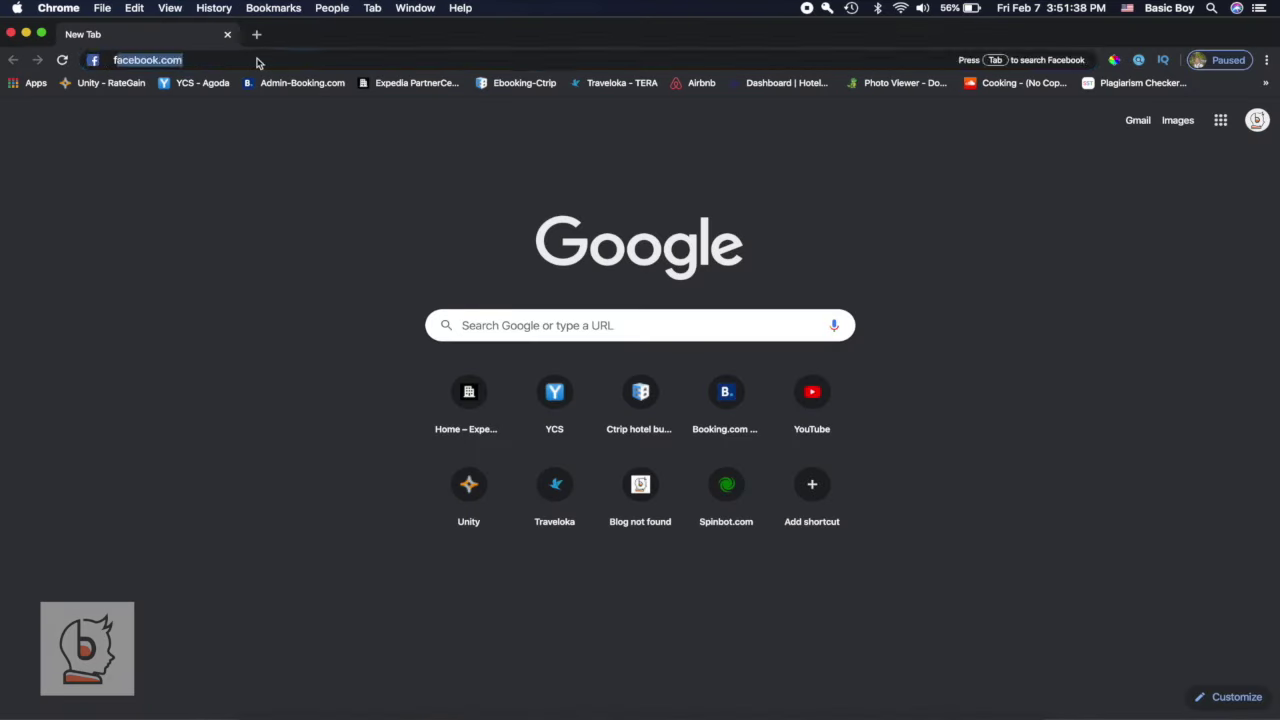
pyautogui.write('ootball logo png')
pyautogui.press('Return')
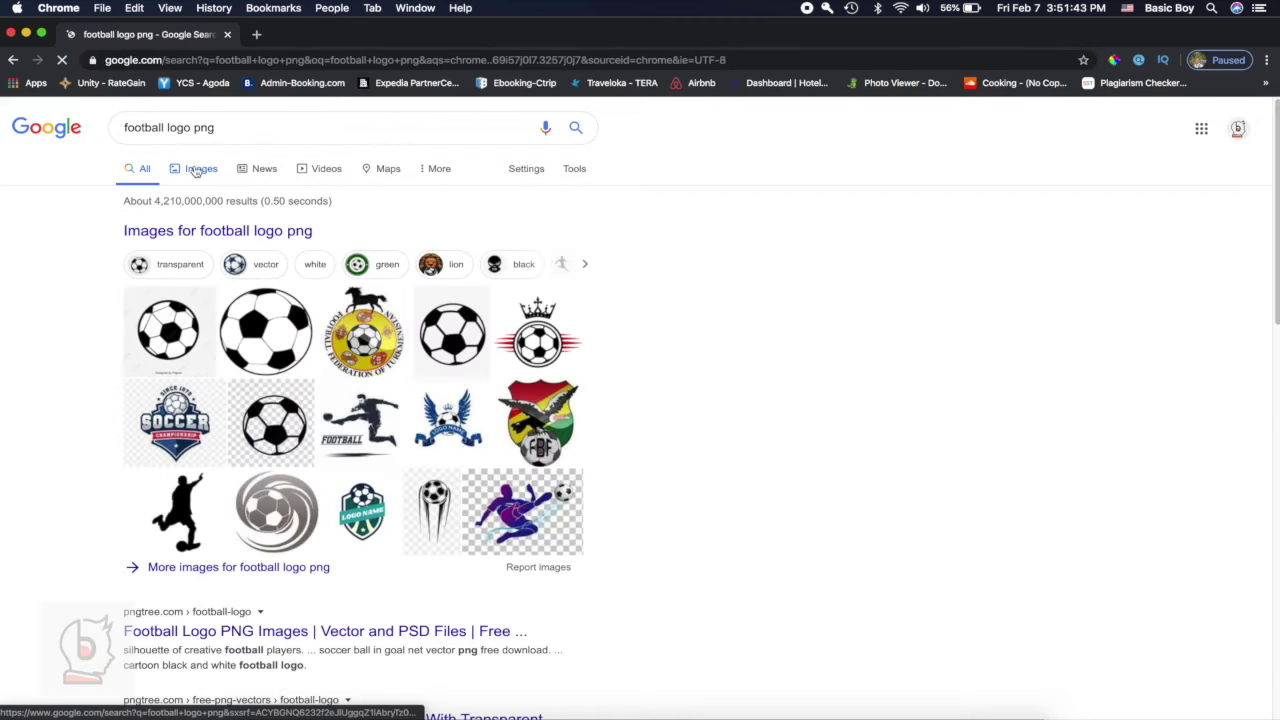
pyautogui.click(196, 171)
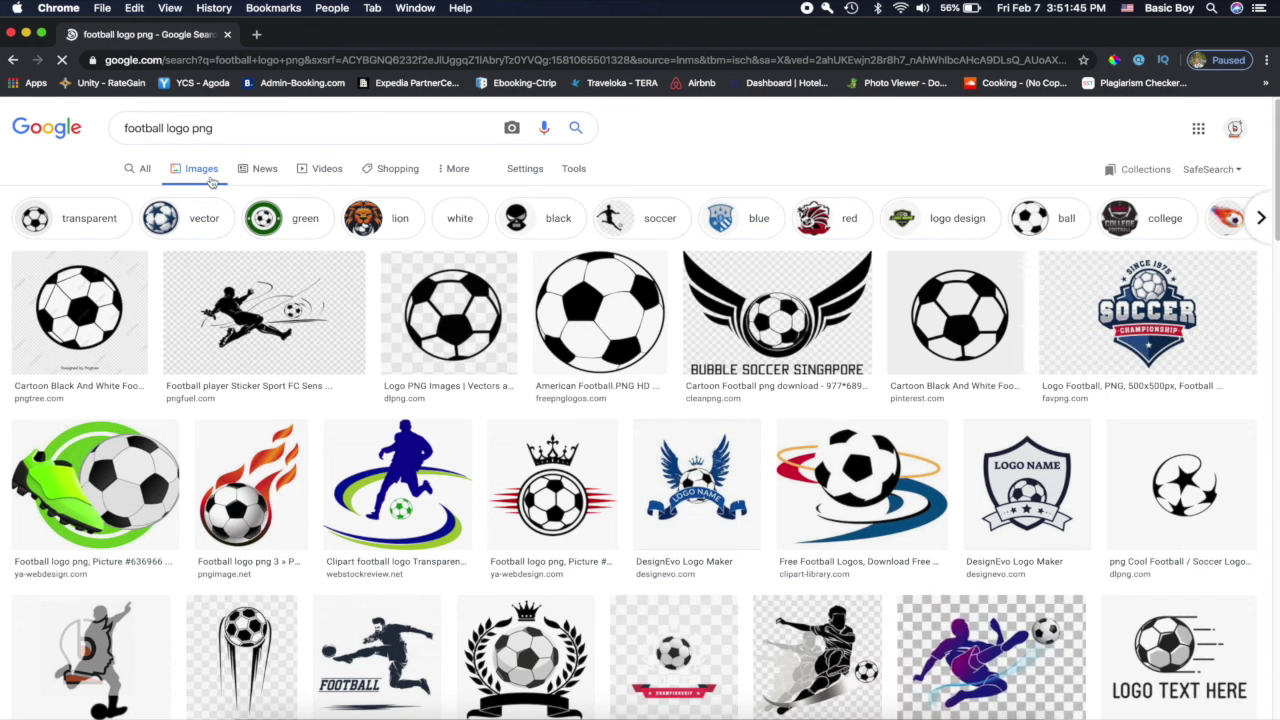
pyautogui.scroll(-3, 522, 508)
pyautogui.scroll(-4, 522, 508)
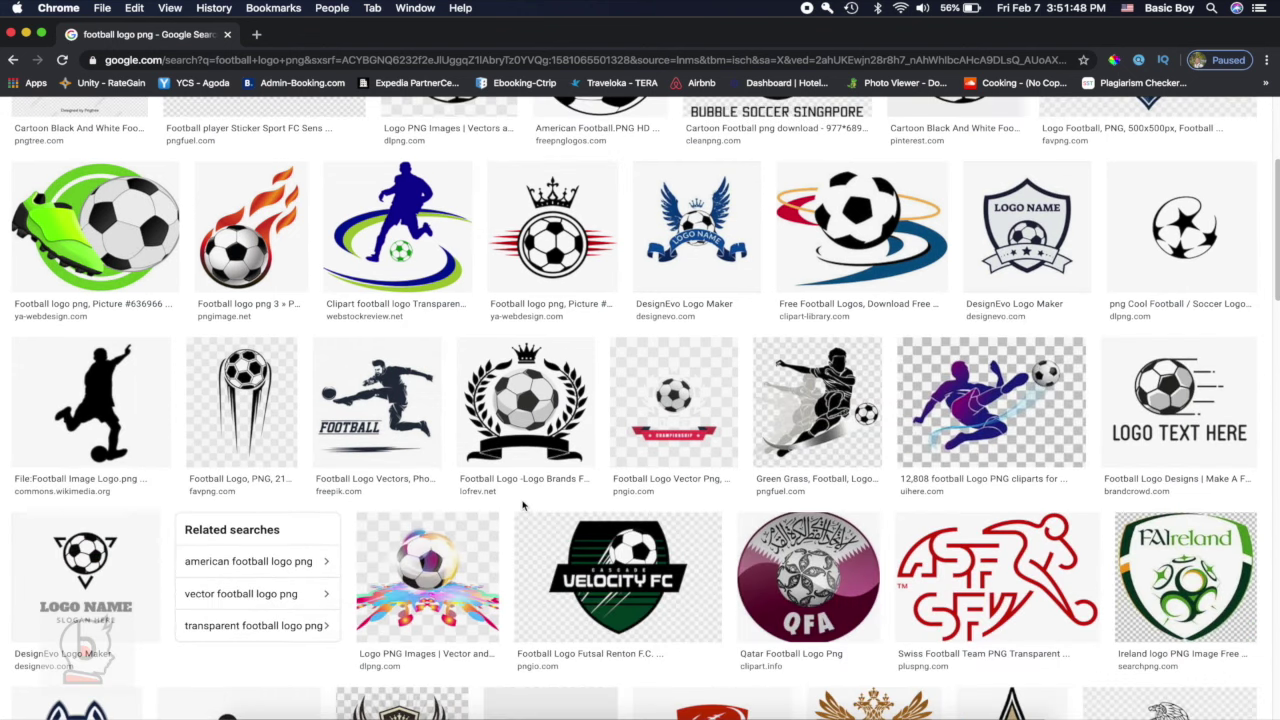
pyautogui.scroll(-5, 522, 508)
pyautogui.scroll(-1, 522, 507)
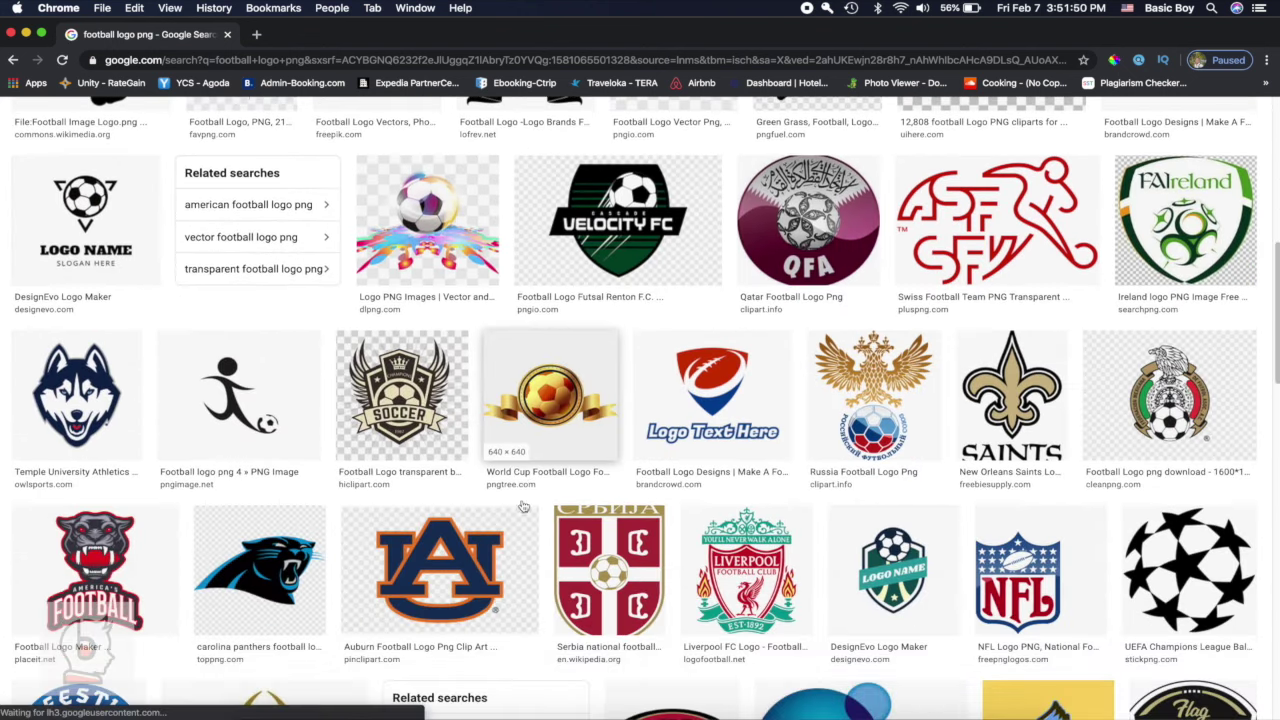
pyautogui.scroll(-2, 522, 507)
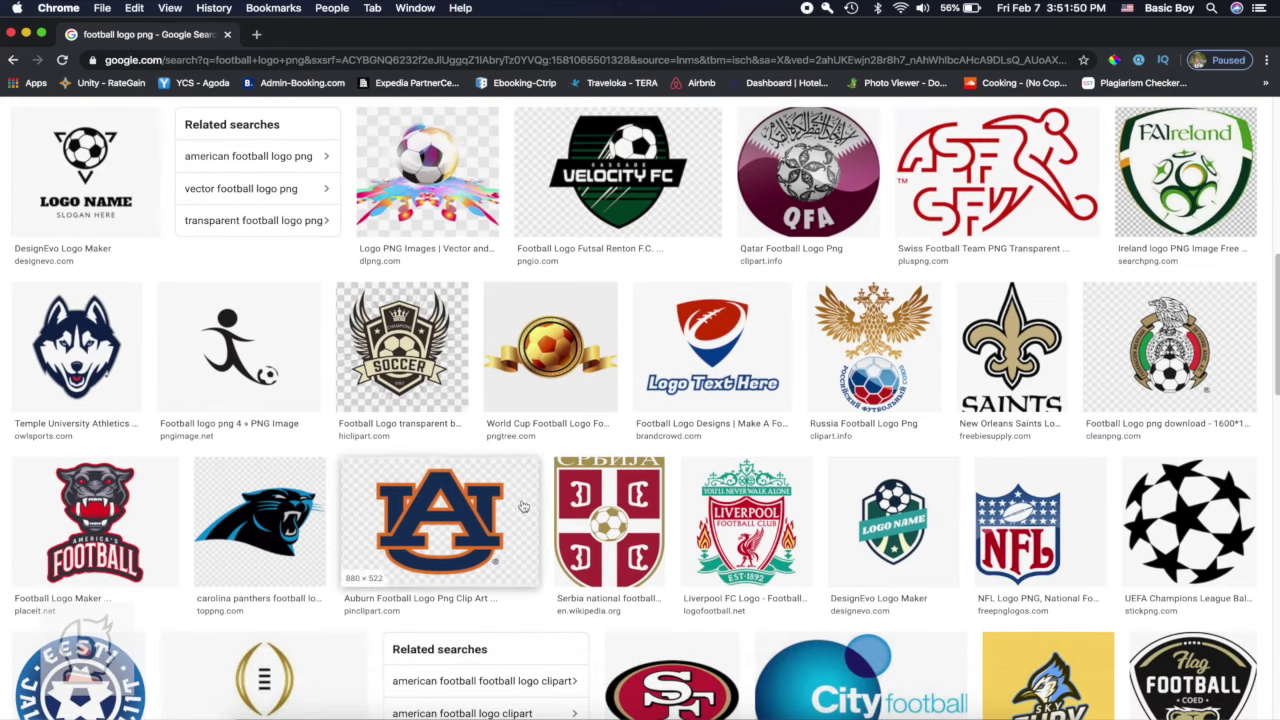
# - Copy the Russia Football Logo Png preview image and return to Photoshop
pyautogui.click(885, 355)
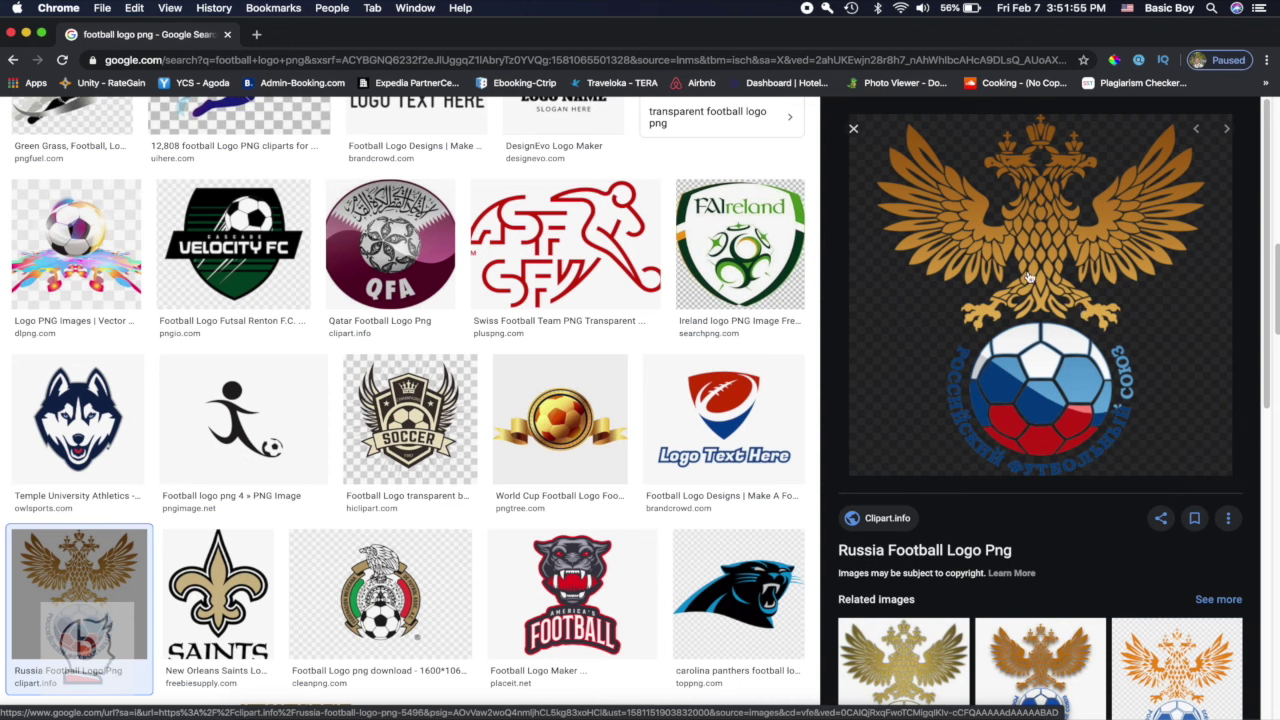
pyautogui.rightClick(1032, 270)
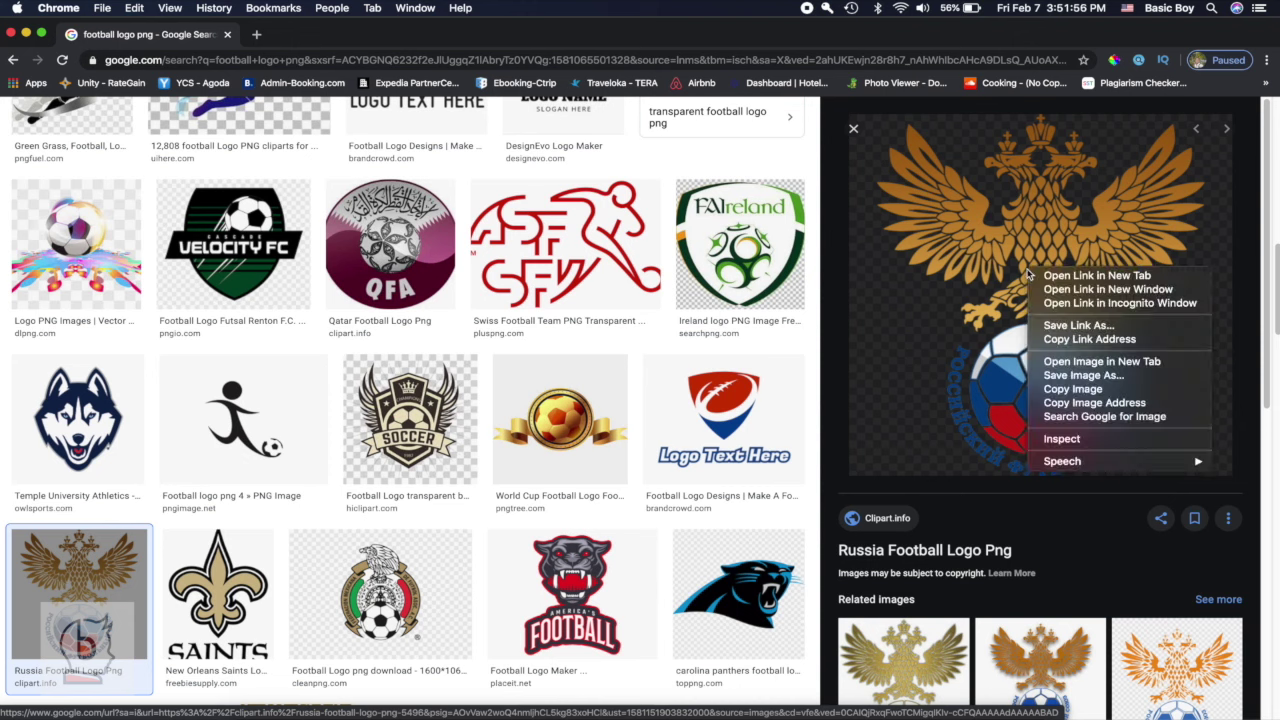
pyautogui.click(1066, 389)
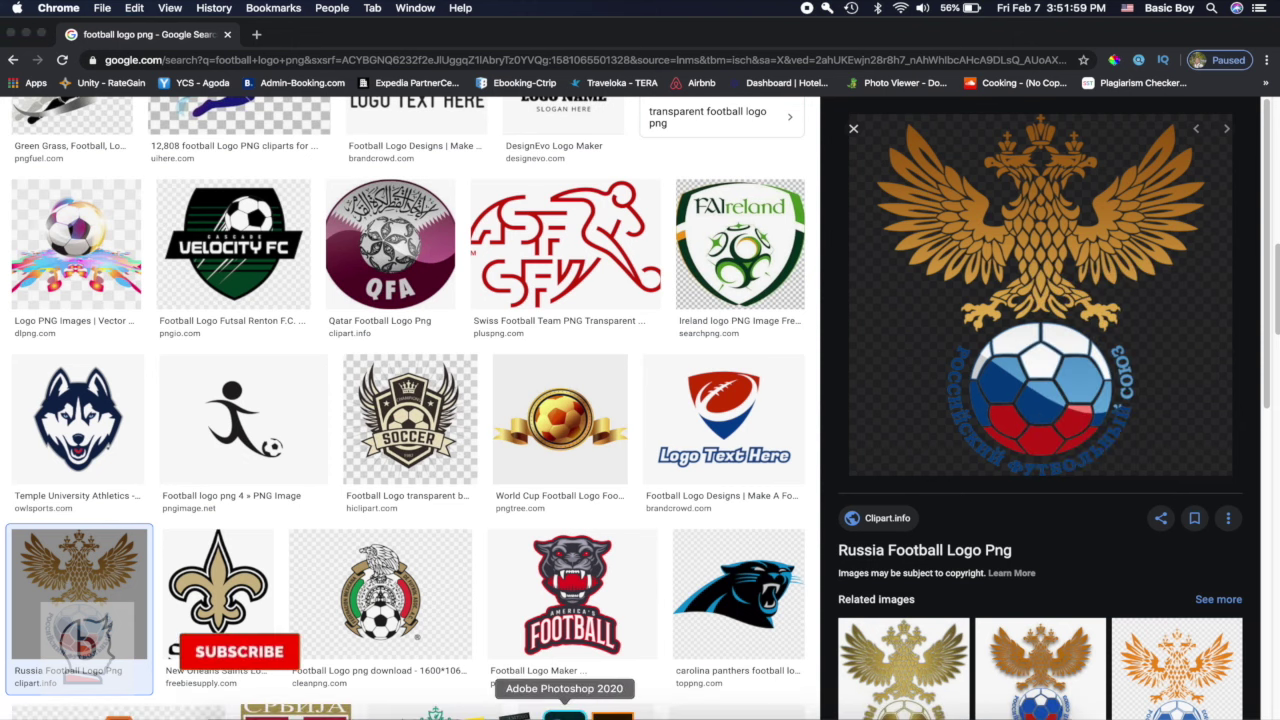
pyautogui.click(564, 710)
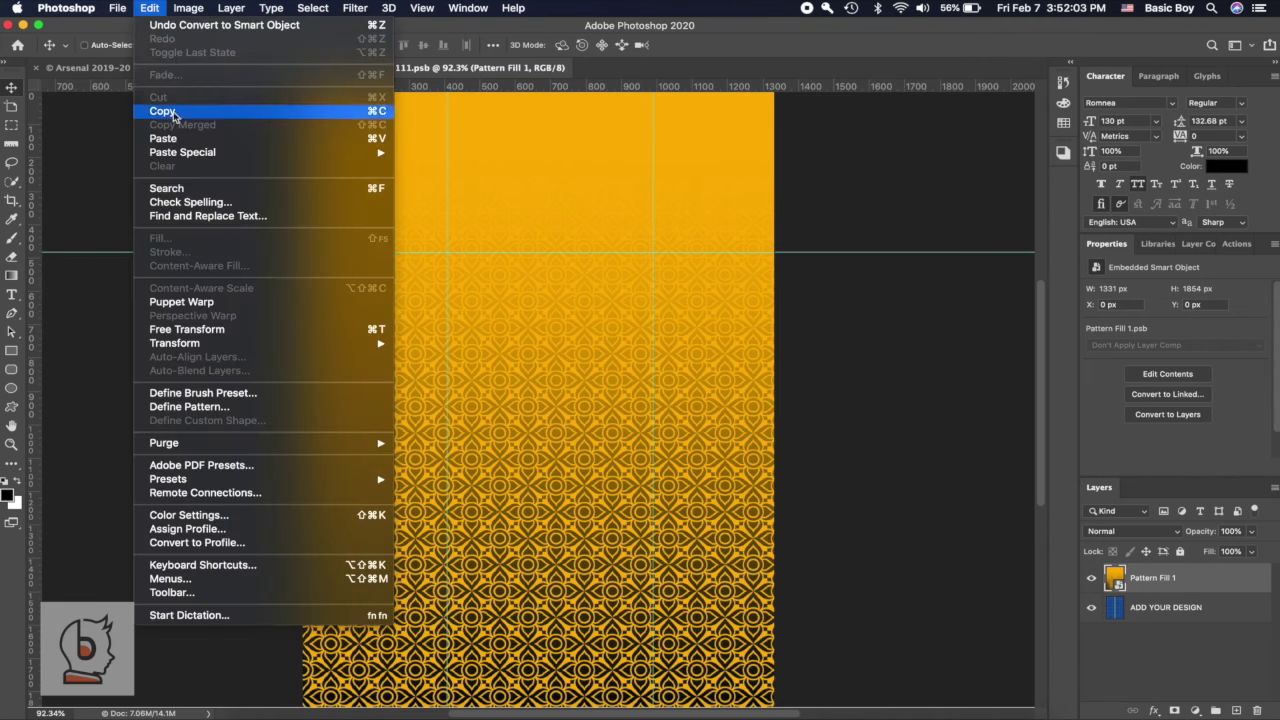
# - Paste the crest, scale it down, and place it in the upper right of the design
pyautogui.click(163, 138)
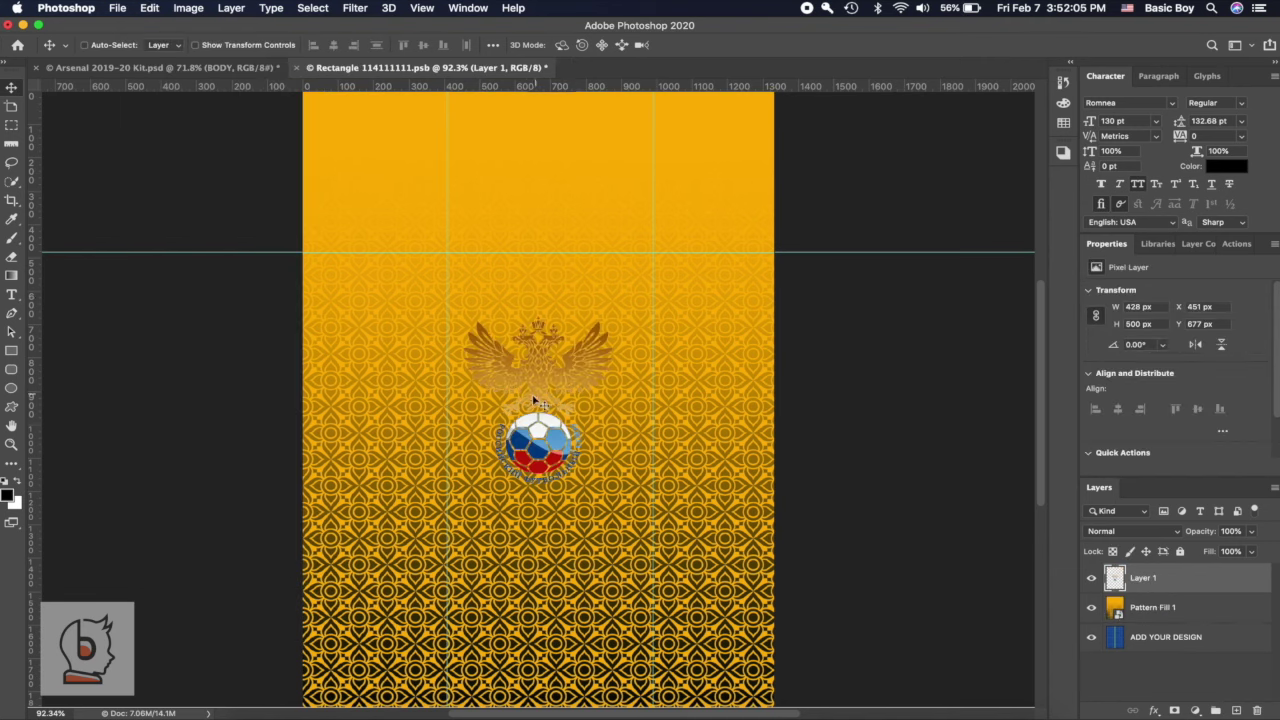
pyautogui.hotkey('ctrl', 't')
pyautogui.moveTo(539, 316); pyautogui.dragTo(541, 382)
pyautogui.moveTo(556, 428)
pyautogui.mouseDown()
pyautogui.moveTo(652, 262)
pyautogui.moveTo(667, 262)
pyautogui.mouseUp()
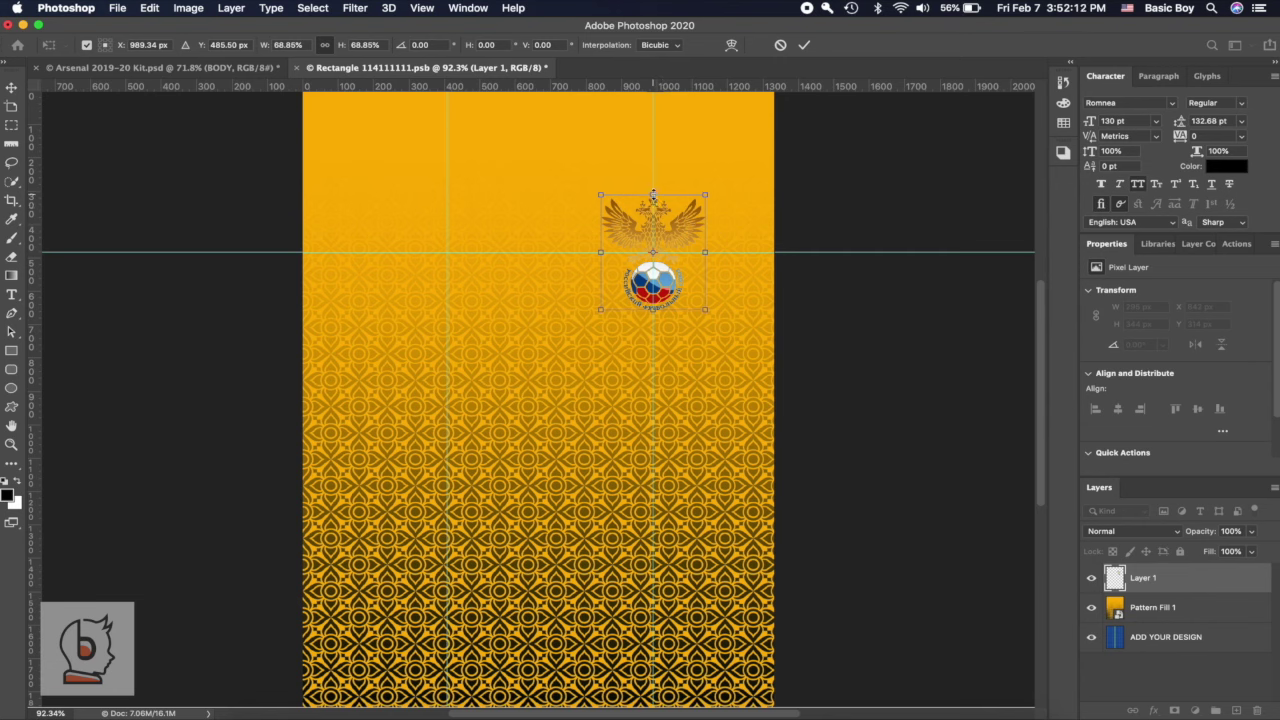
pyautogui.moveTo(653, 195); pyautogui.dragTo(653, 209)
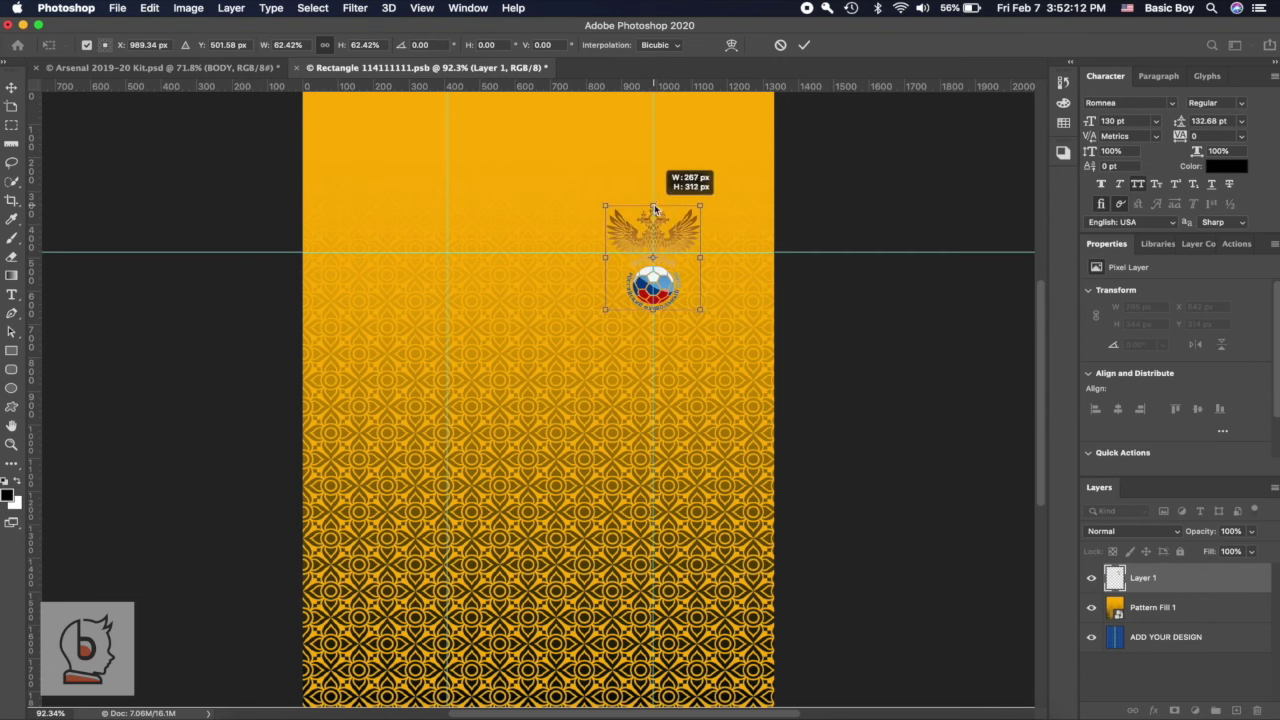
pyautogui.click(804, 45)
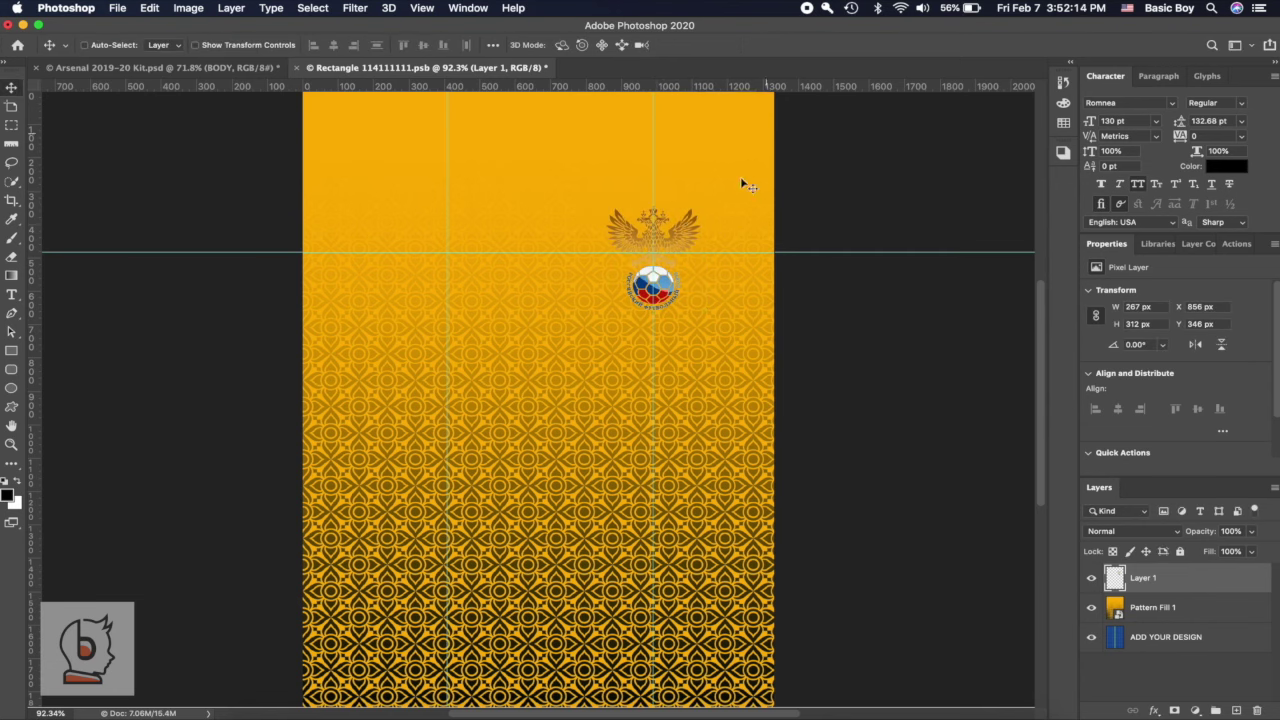
# - Give the crest layer a 13 px white outside Stroke layer style
pyautogui.doubleClick(1219, 590)
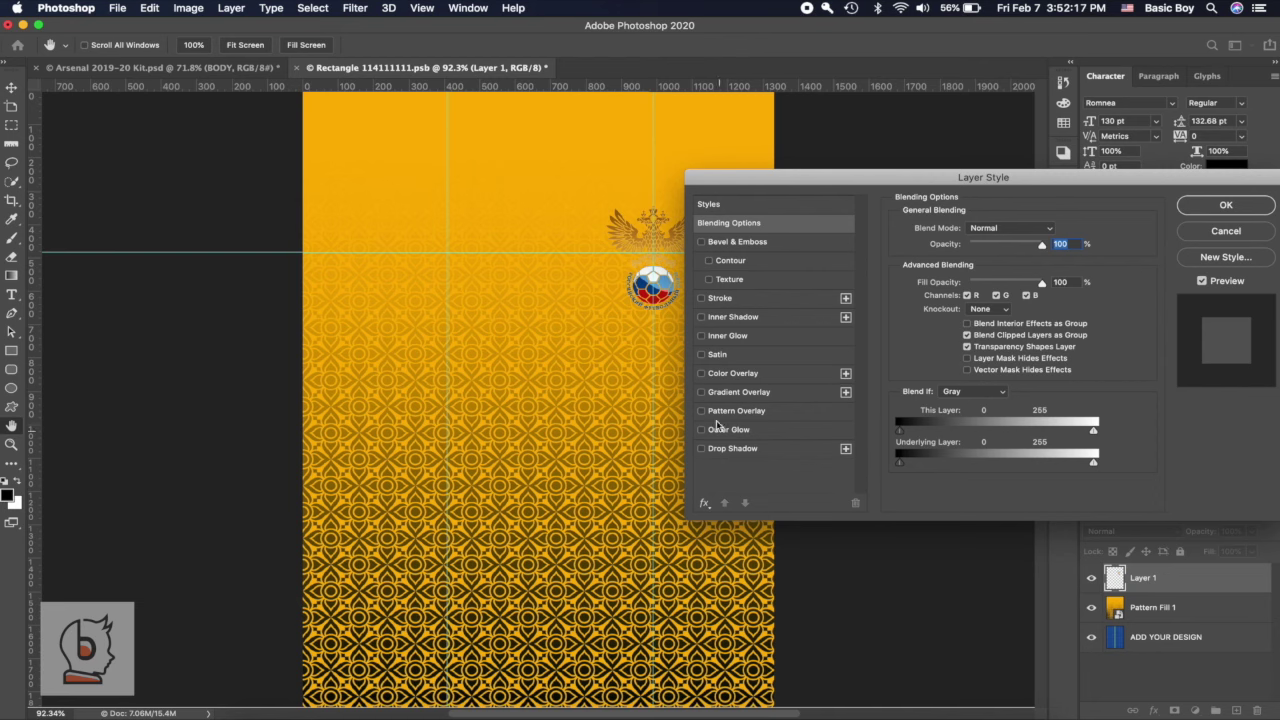
pyautogui.click(720, 298)
pyautogui.click(930, 334)
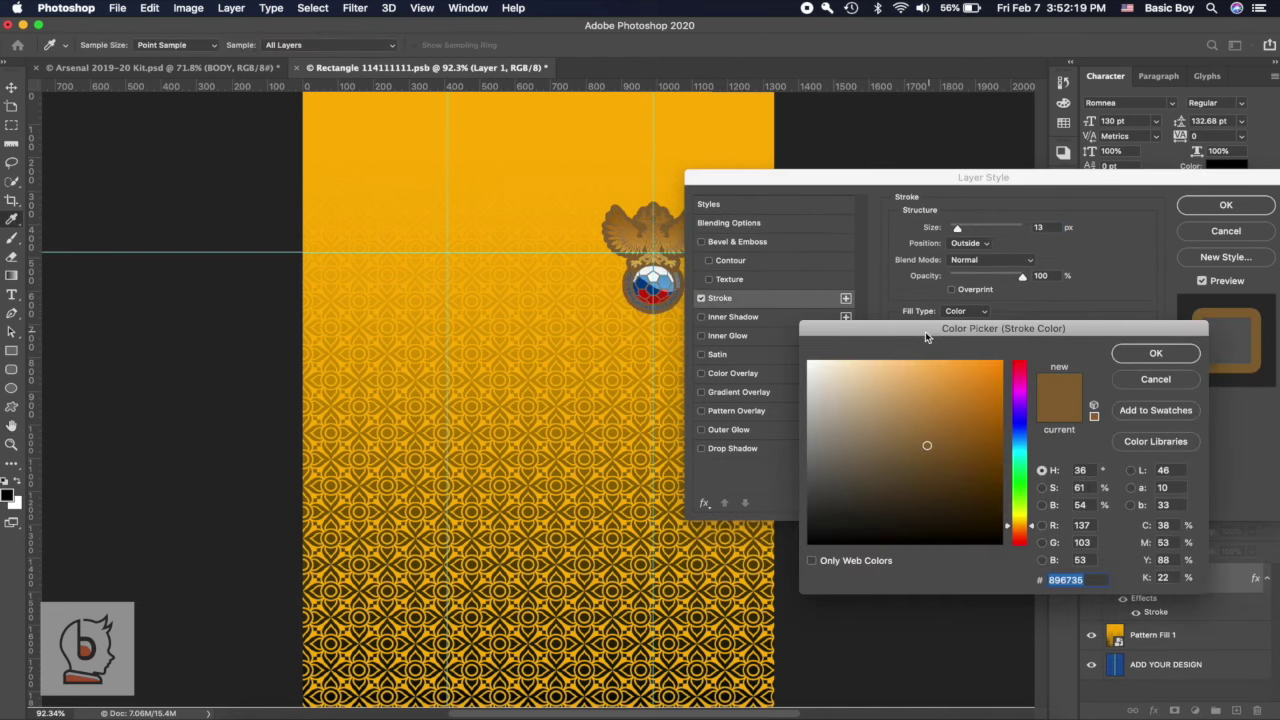
pyautogui.moveTo(854, 382); pyautogui.dragTo(777, 332)
pyautogui.click(1155, 353)
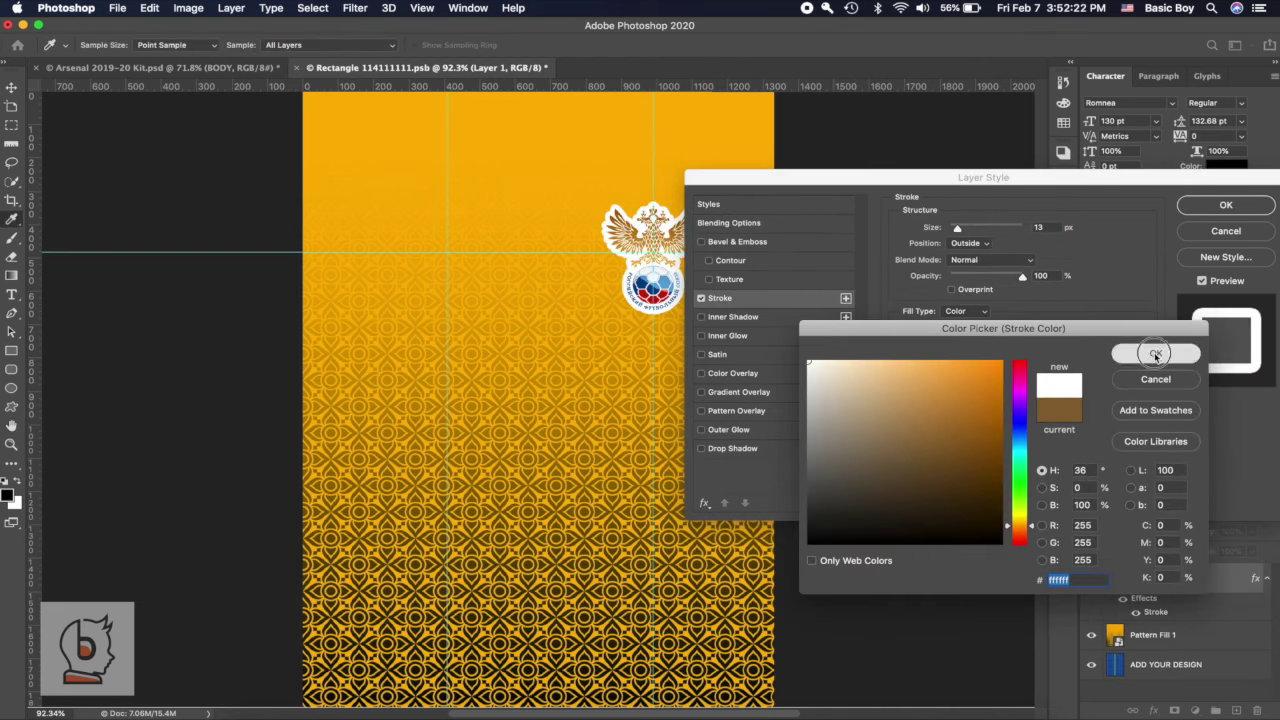
pyautogui.click(1254, 208)
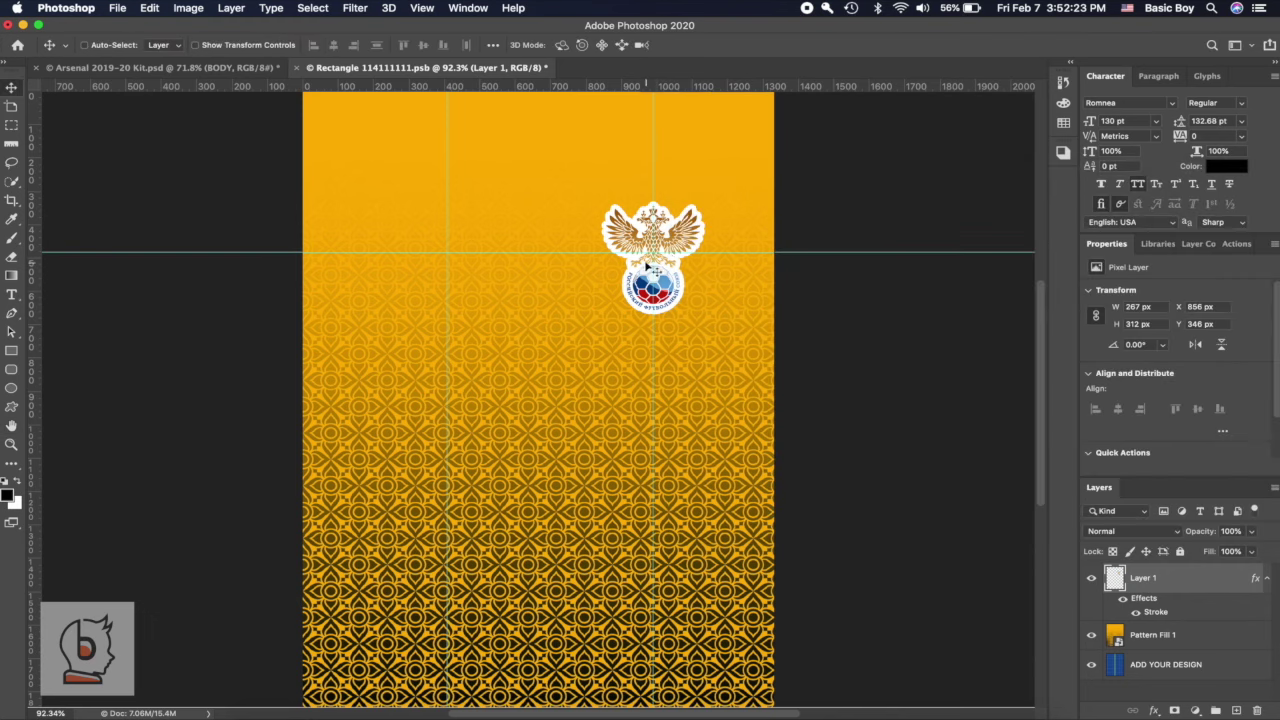
# - Save the pattern document and preview the crest on the shirt mockup
pyautogui.click(117, 8)
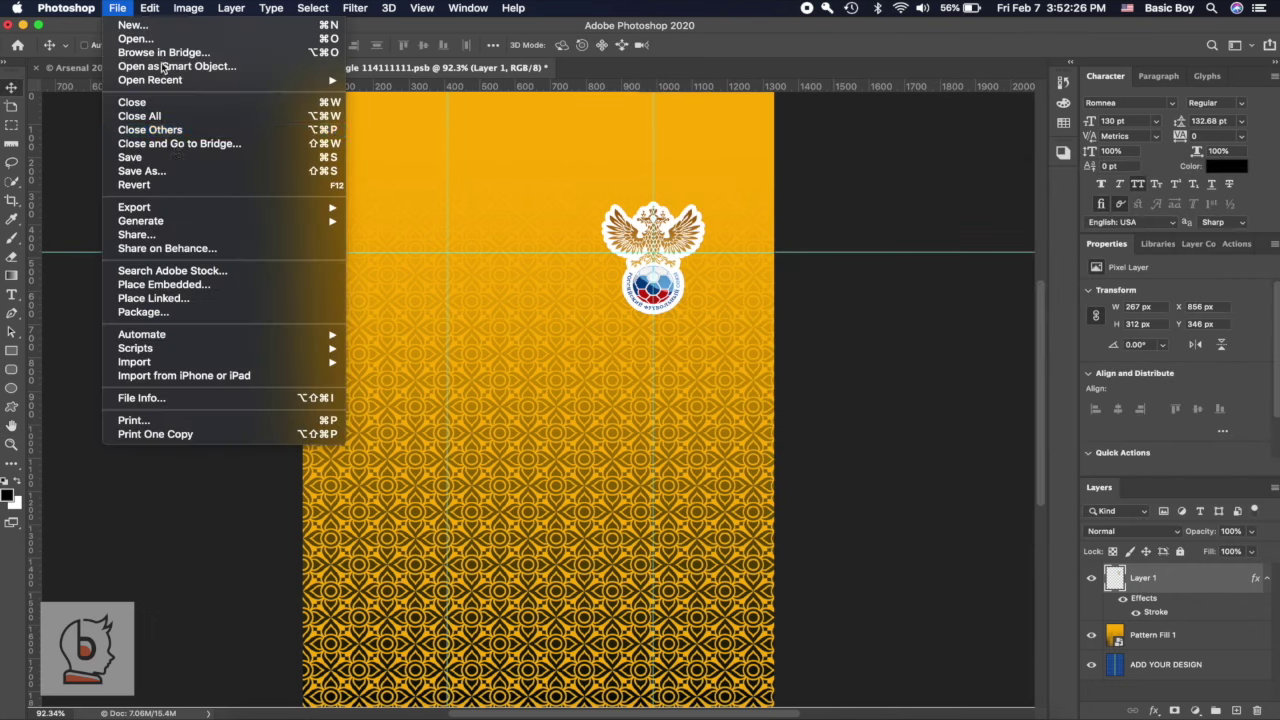
pyautogui.click(130, 157)
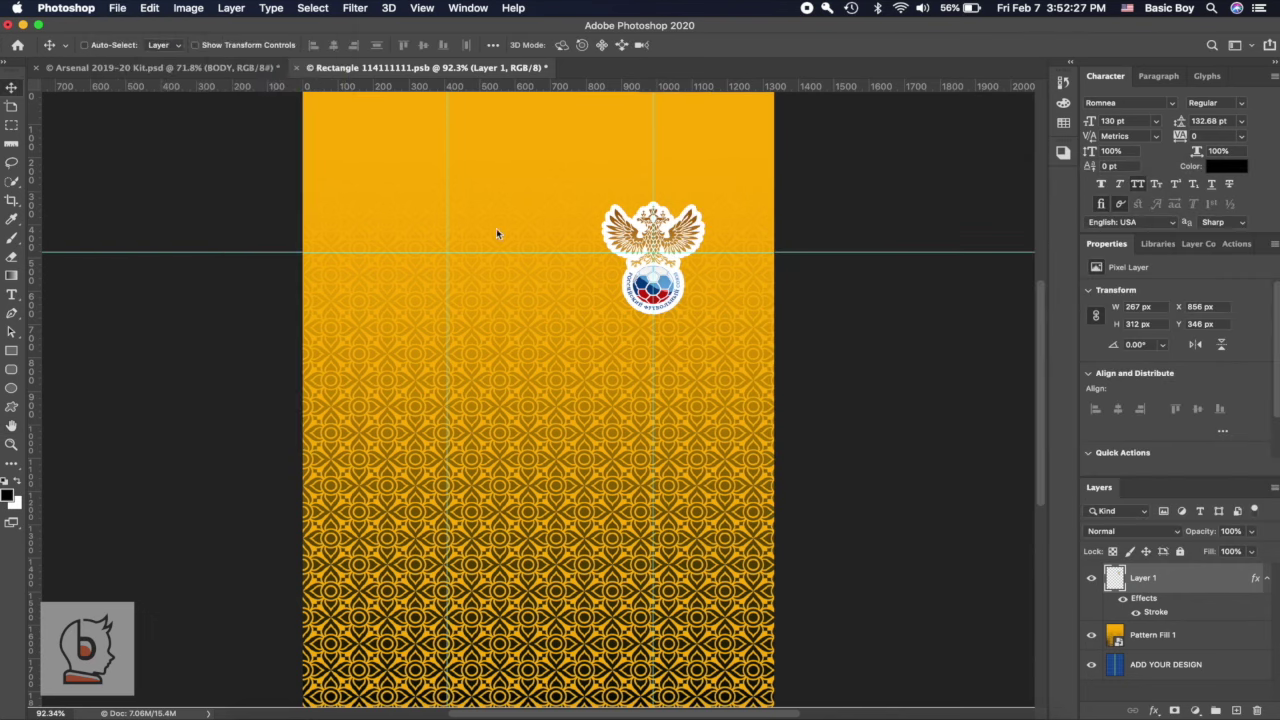
pyautogui.click(150, 67)
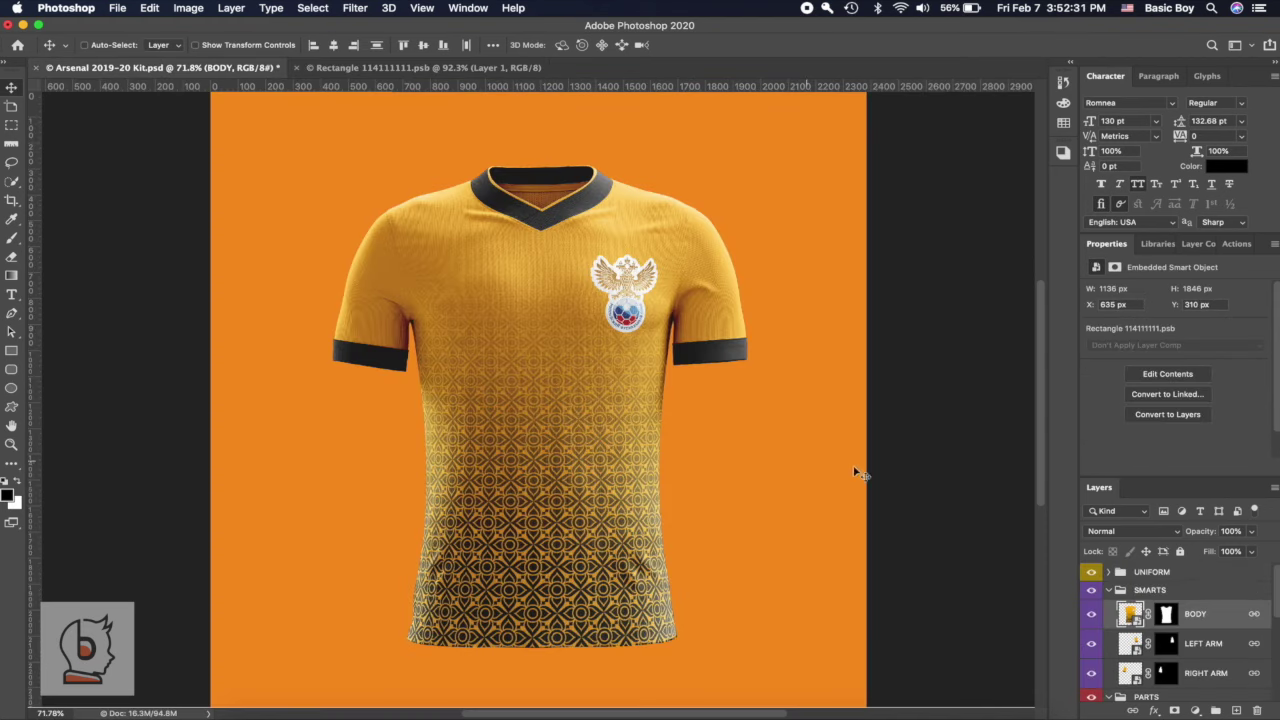
pyautogui.click(345, 67)
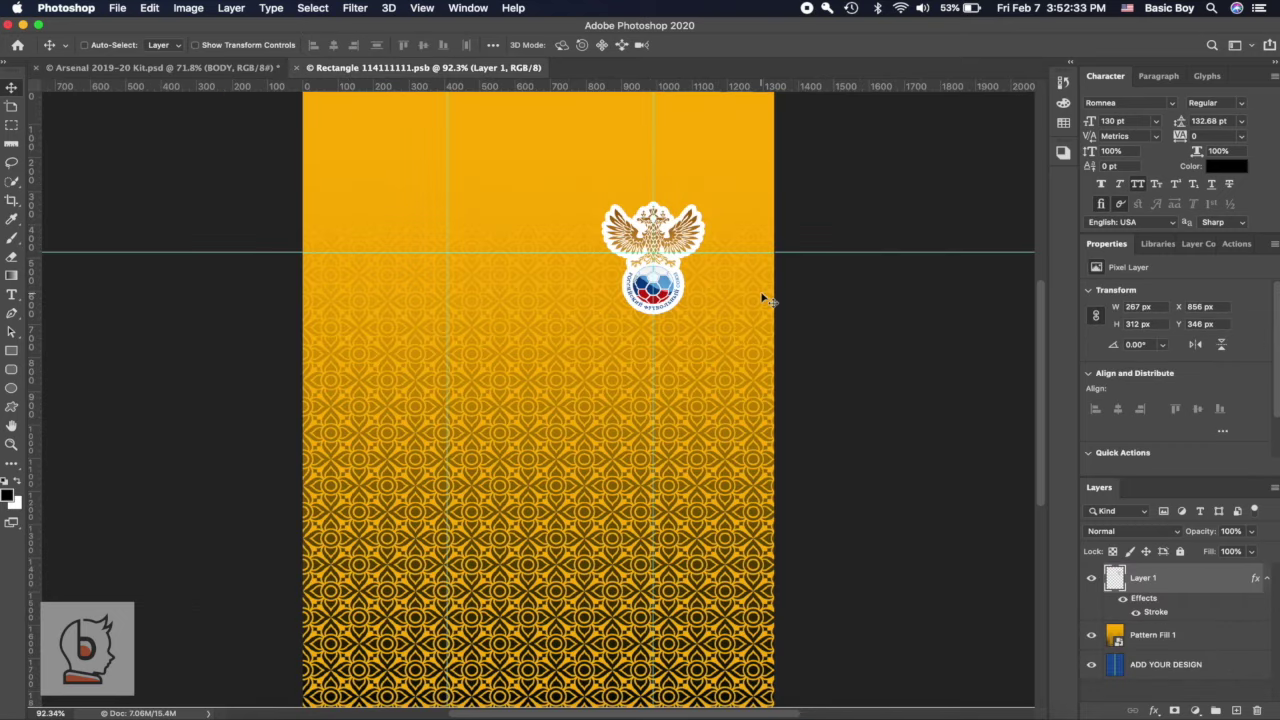
# - Shrink the crest further, nudge it down about 30 px, save, and recheck the mockup
pyautogui.hotkey('ctrl', 't')
pyautogui.moveTo(652, 309); pyautogui.dragTo(654, 276)
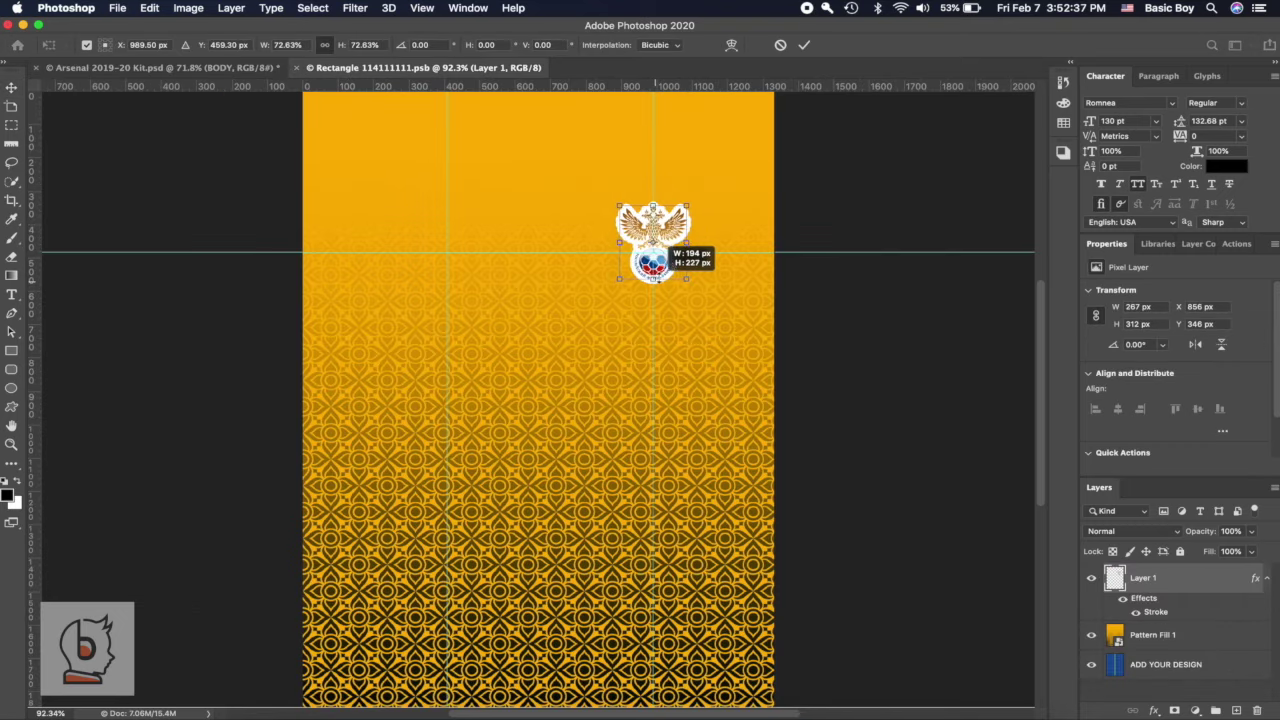
pyautogui.moveTo(668, 202); pyautogui.dragTo(670, 230)
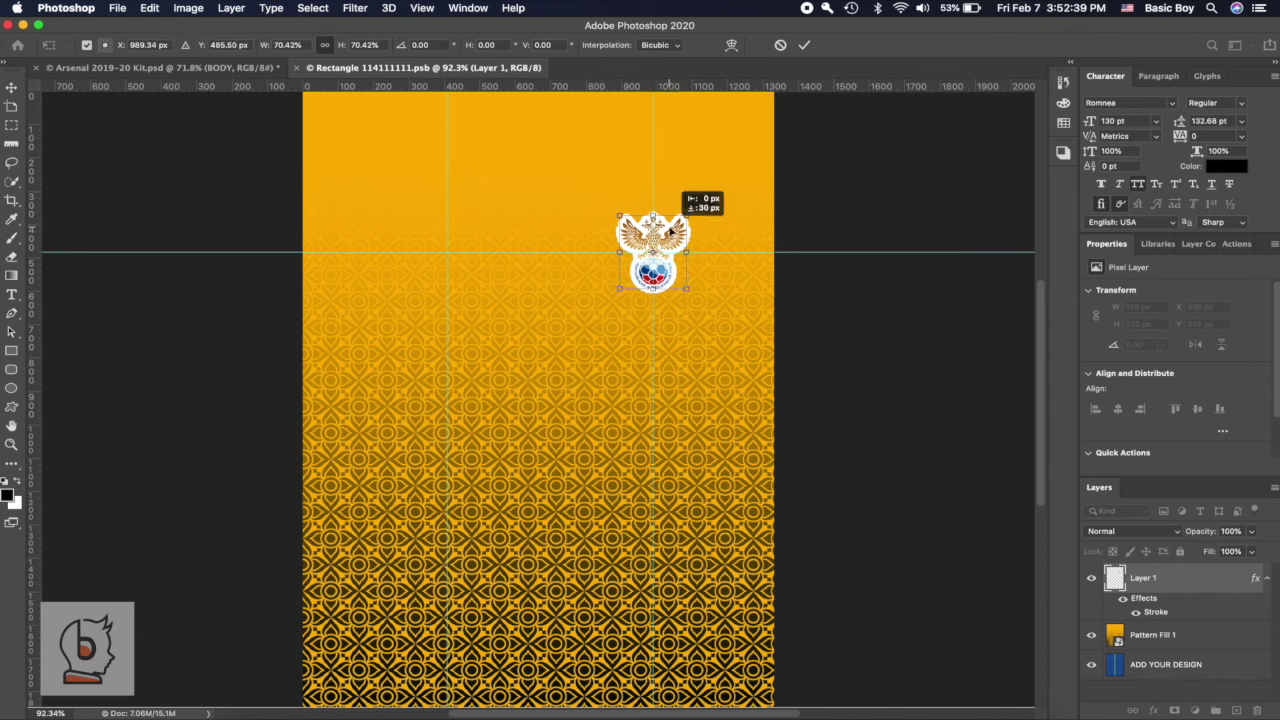
pyautogui.click(804, 45)
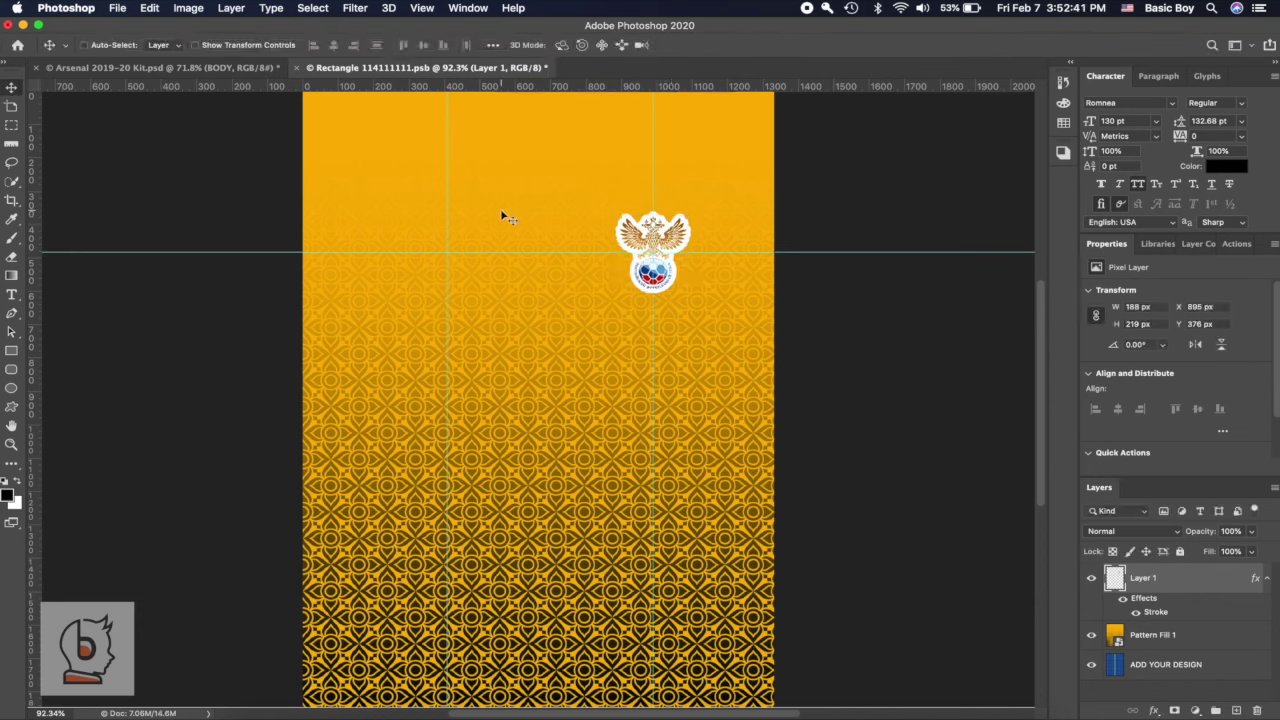
pyautogui.hotkey('ctrl', 's')
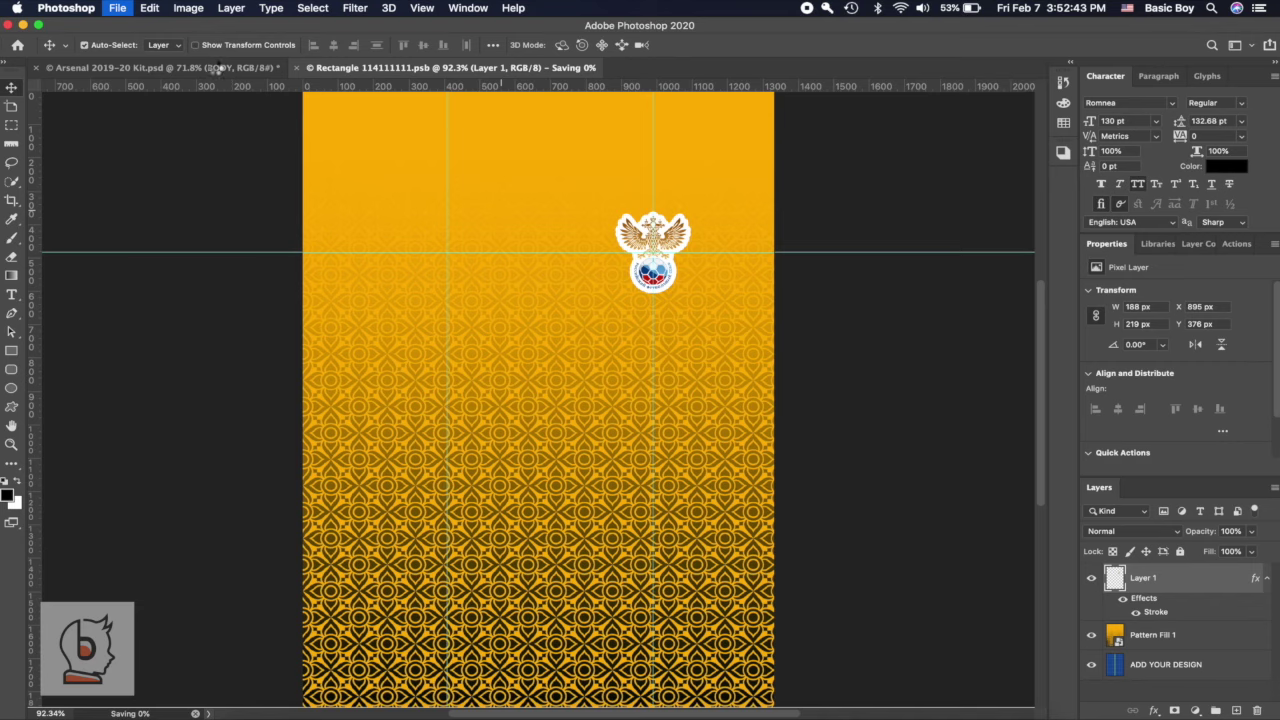
pyautogui.click(215, 67)
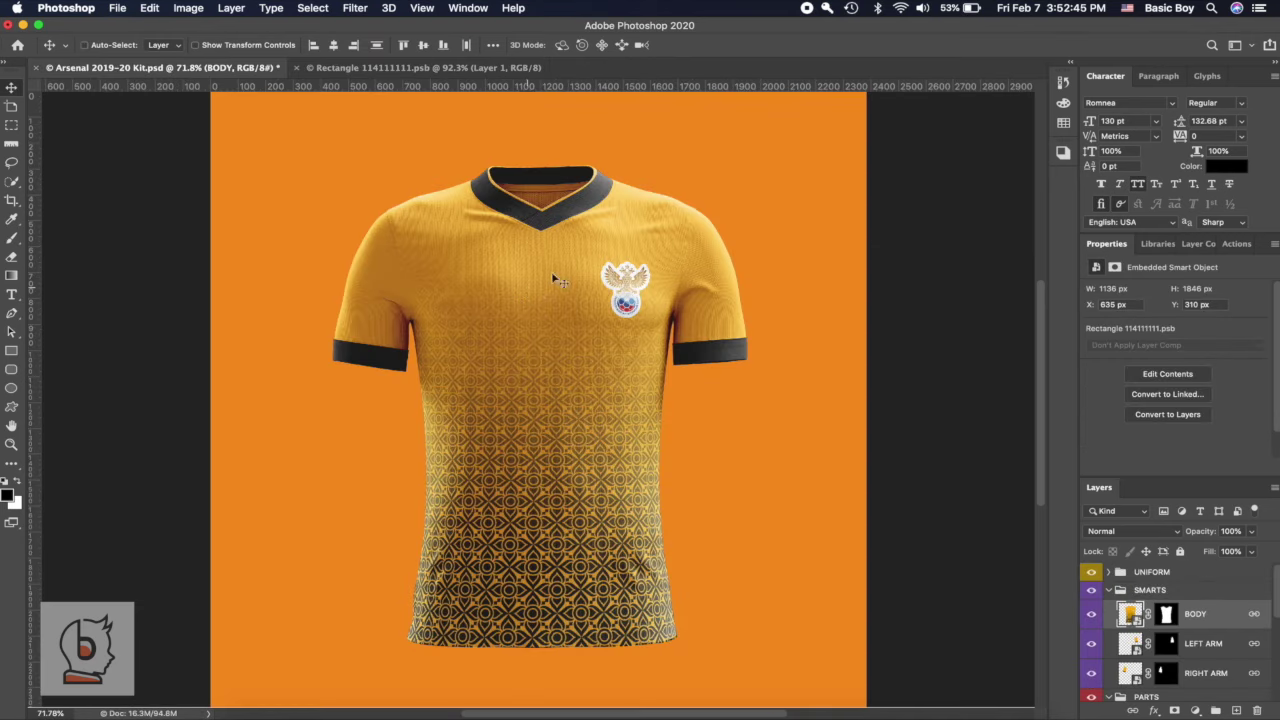
pyautogui.click(400, 68)
# - Move the crest up slightly to X 868, Y 335, save, and verify it on the jersey chest
pyautogui.moveTo(678, 234)
pyautogui.mouseDown()
pyautogui.moveTo(678, 220)
pyautogui.moveTo(653, 228)
pyautogui.mouseUp()
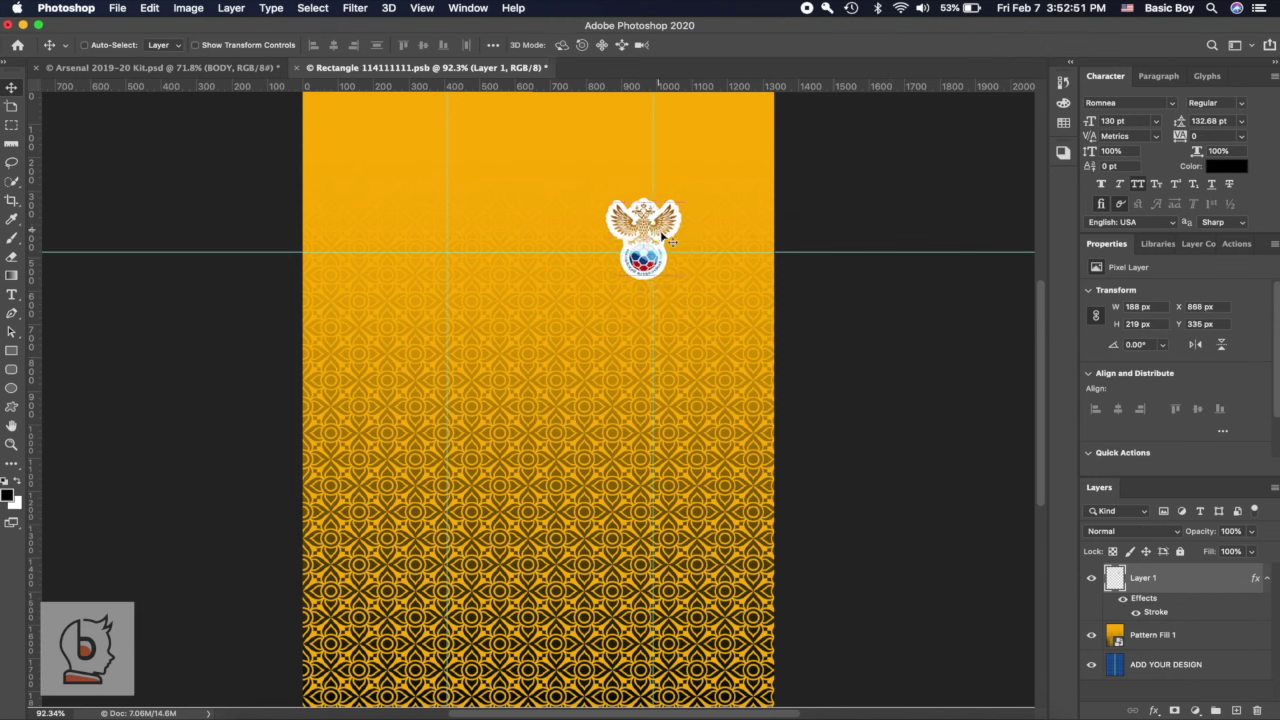
pyautogui.click(118, 8)
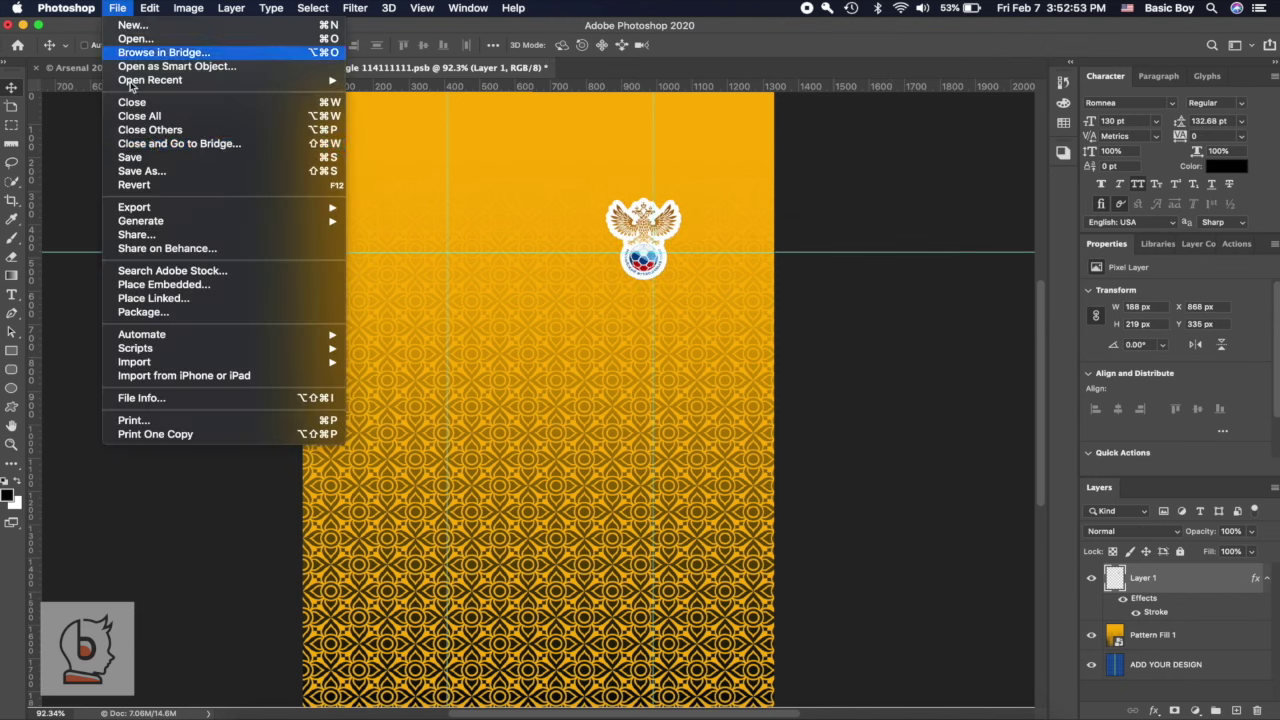
pyautogui.click(150, 157)
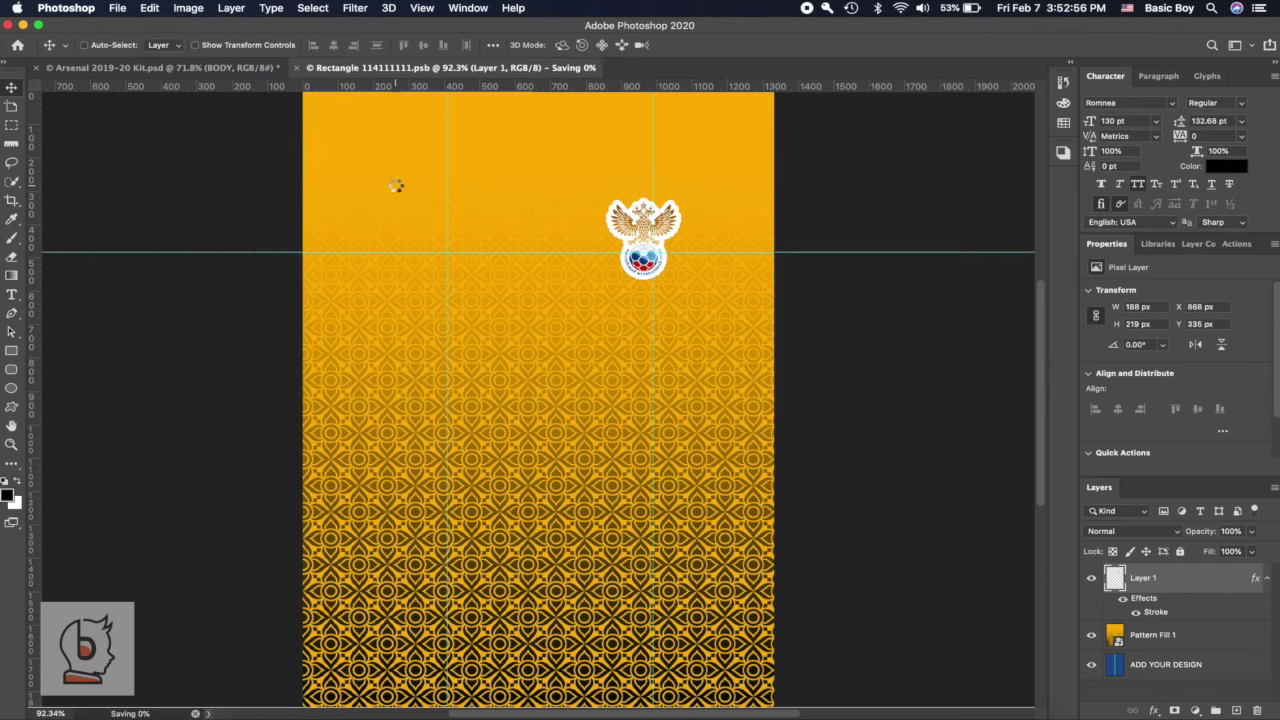
pyautogui.click(181, 68)
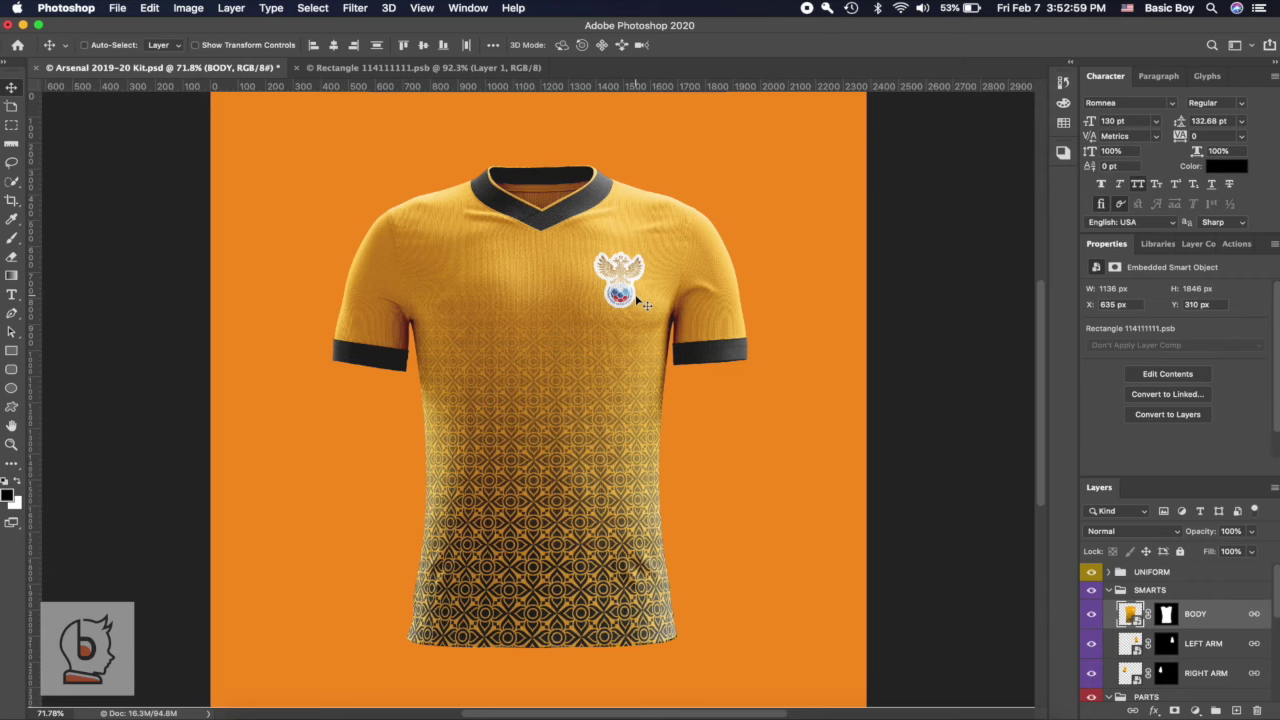
pyautogui.click(390, 68)
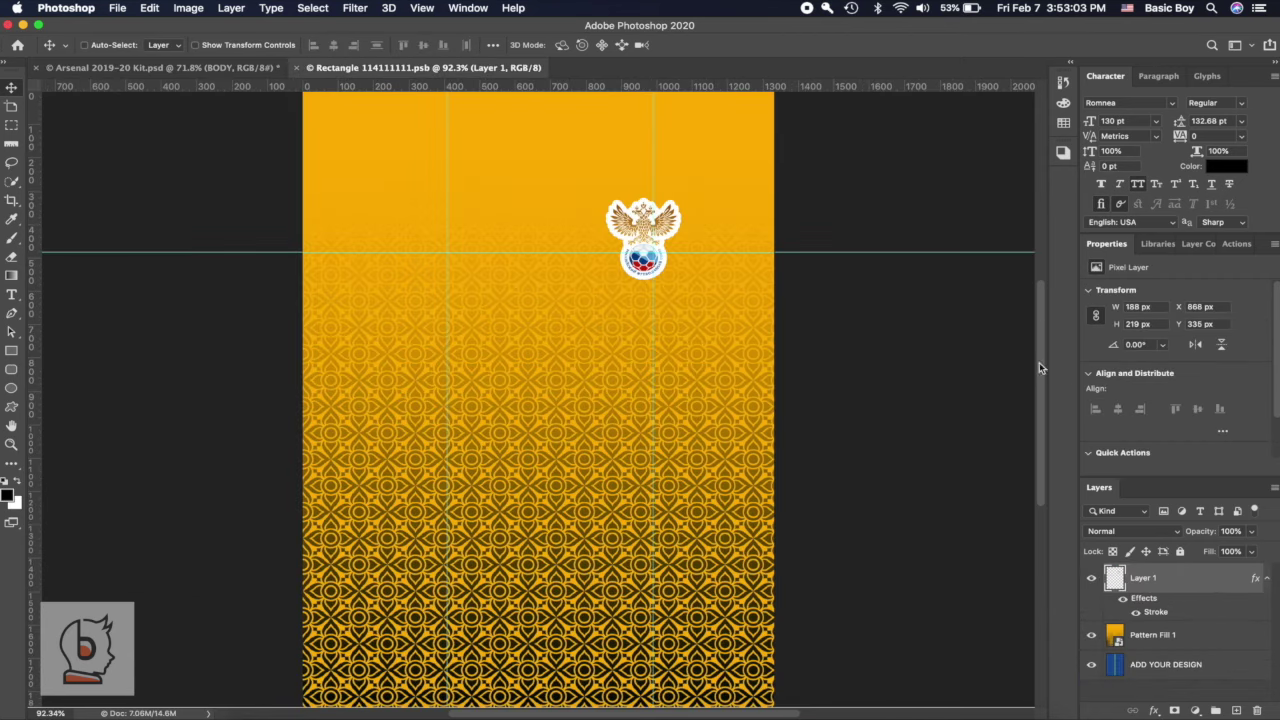
# - Give the crest a white outline stroke and thin it to about 6-7 px
pyautogui.click(722, 299)
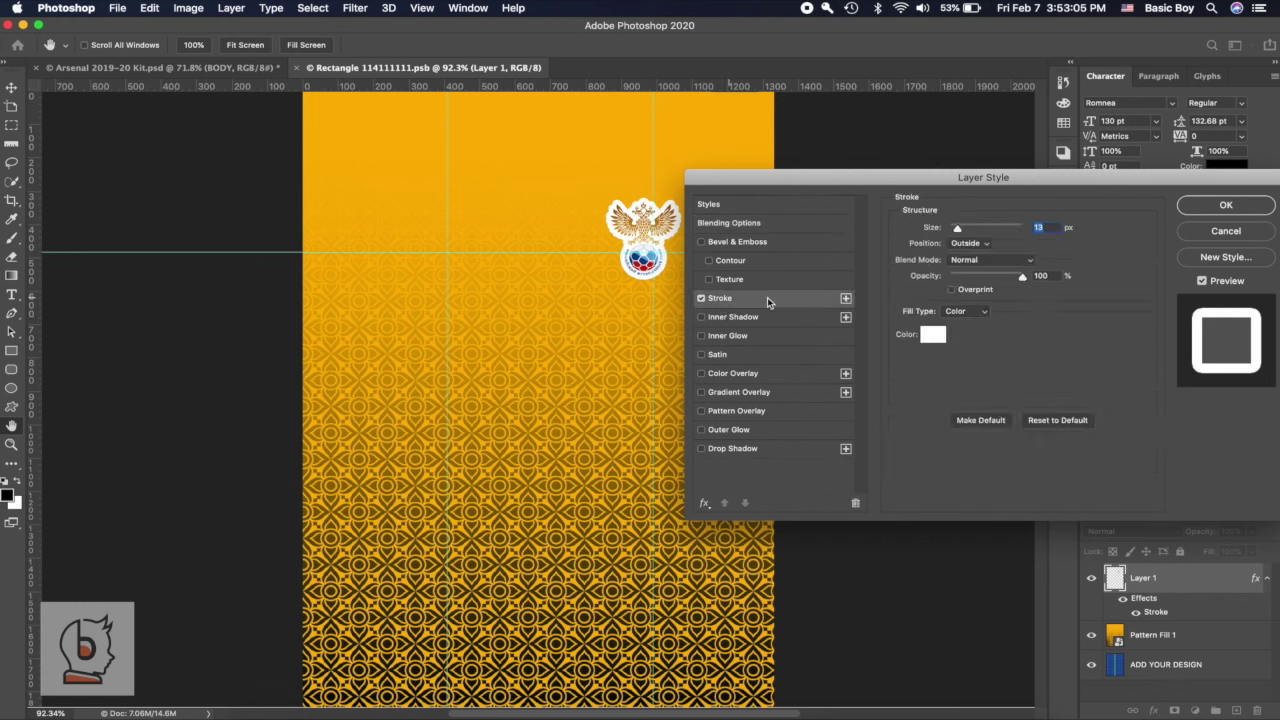
pyautogui.click(931, 335)
pyautogui.click(681, 156)
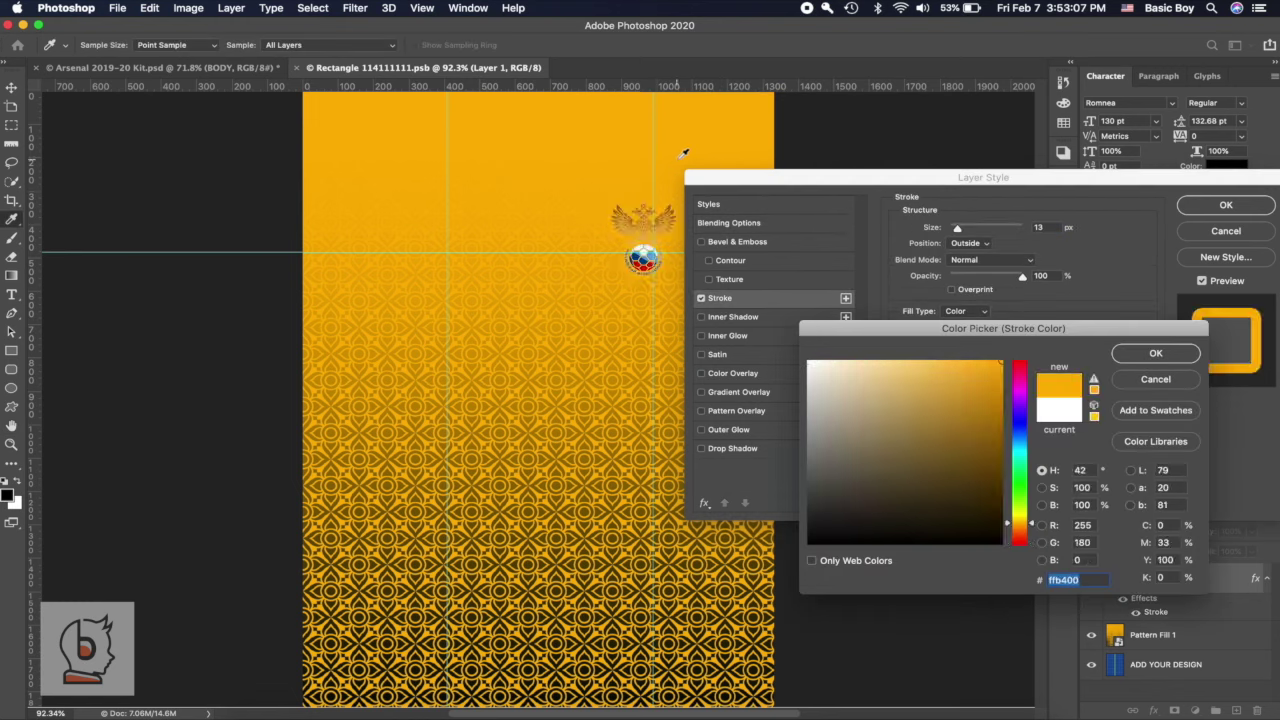
pyautogui.click(809, 363)
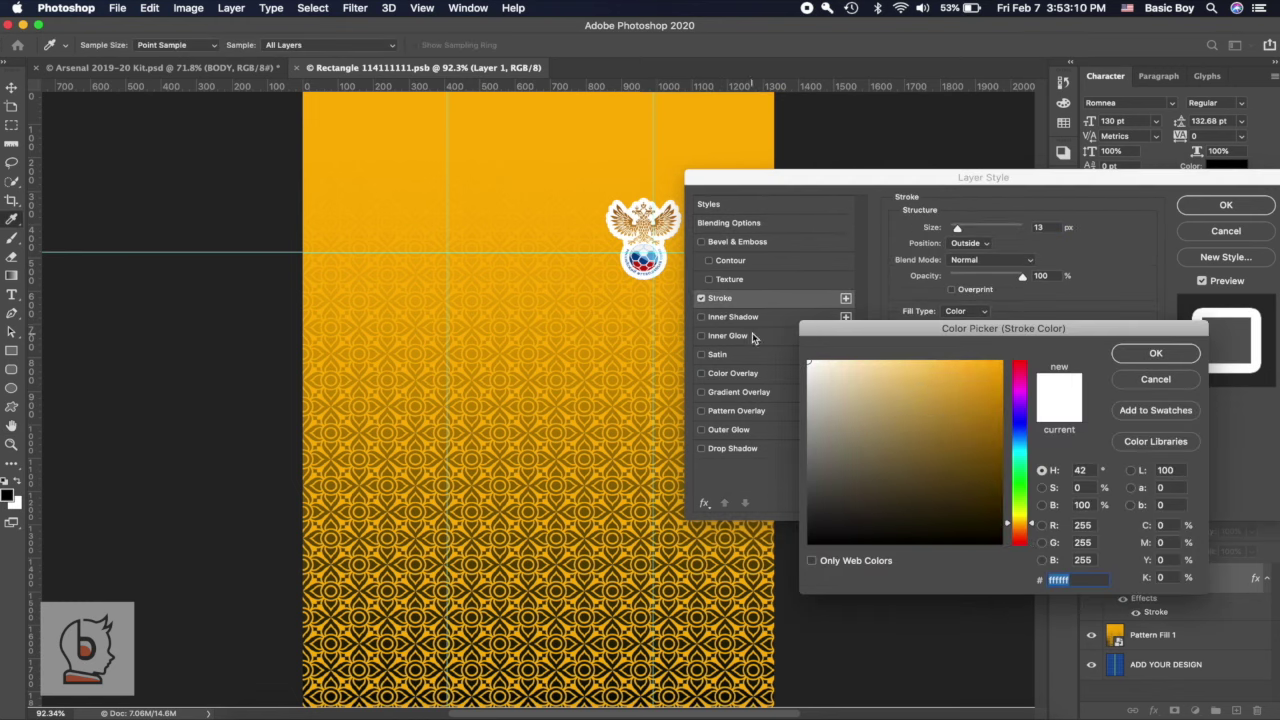
pyautogui.click(1155, 353)
pyautogui.moveTo(957, 228); pyautogui.dragTo(955, 230)
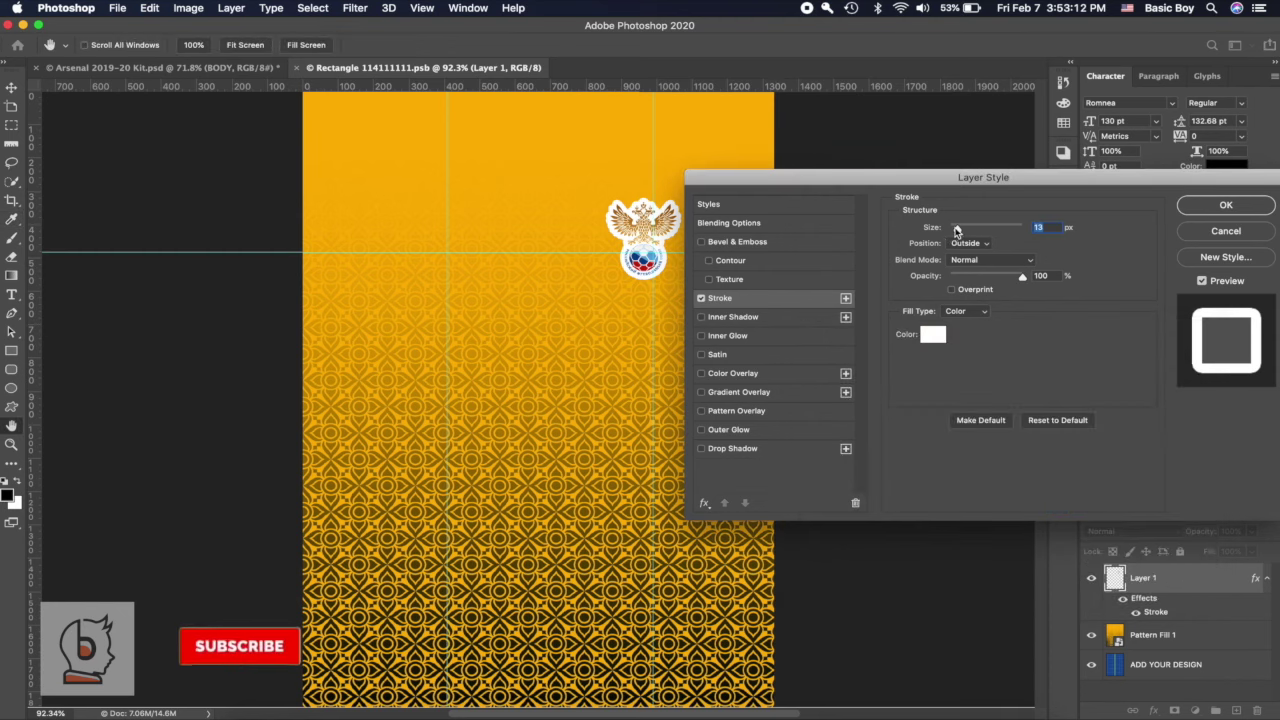
pyautogui.click(1224, 206)
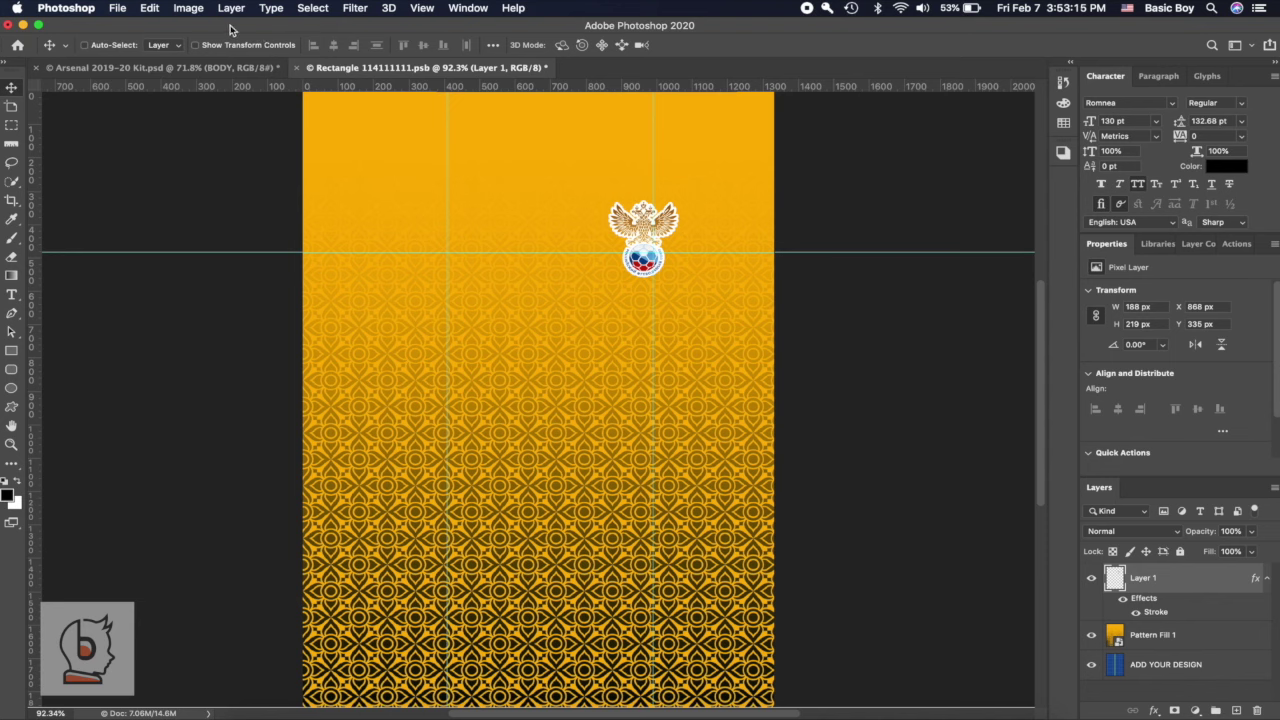
# - Save the pattern file and close it, returning to the Arsenal Kit jersey mockup
pyautogui.click(117, 8)
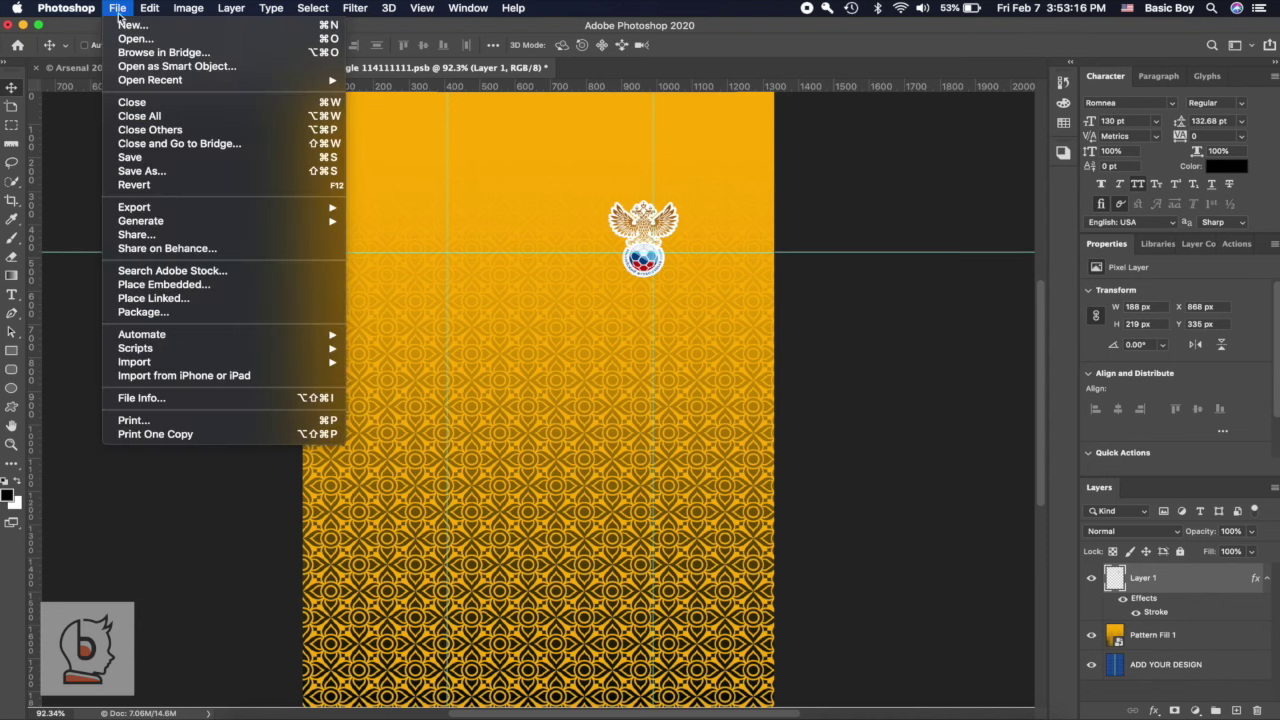
pyautogui.click(150, 158)
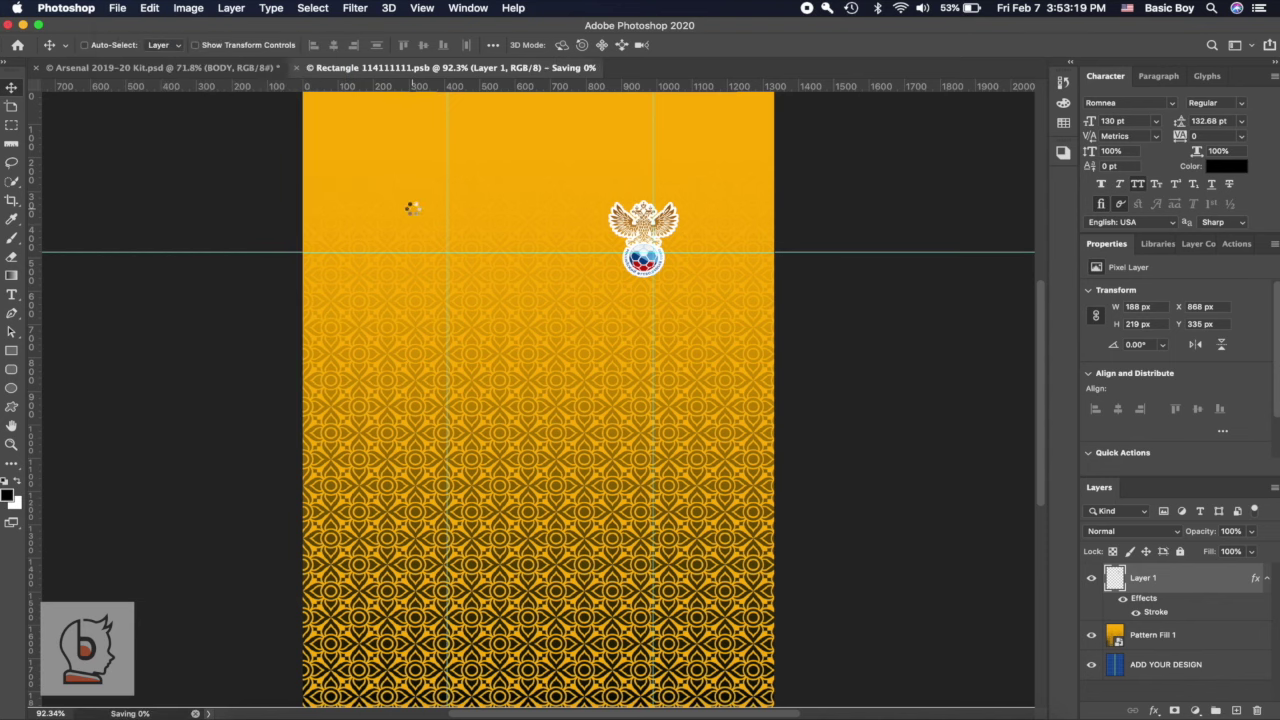
pyautogui.click(224, 68)
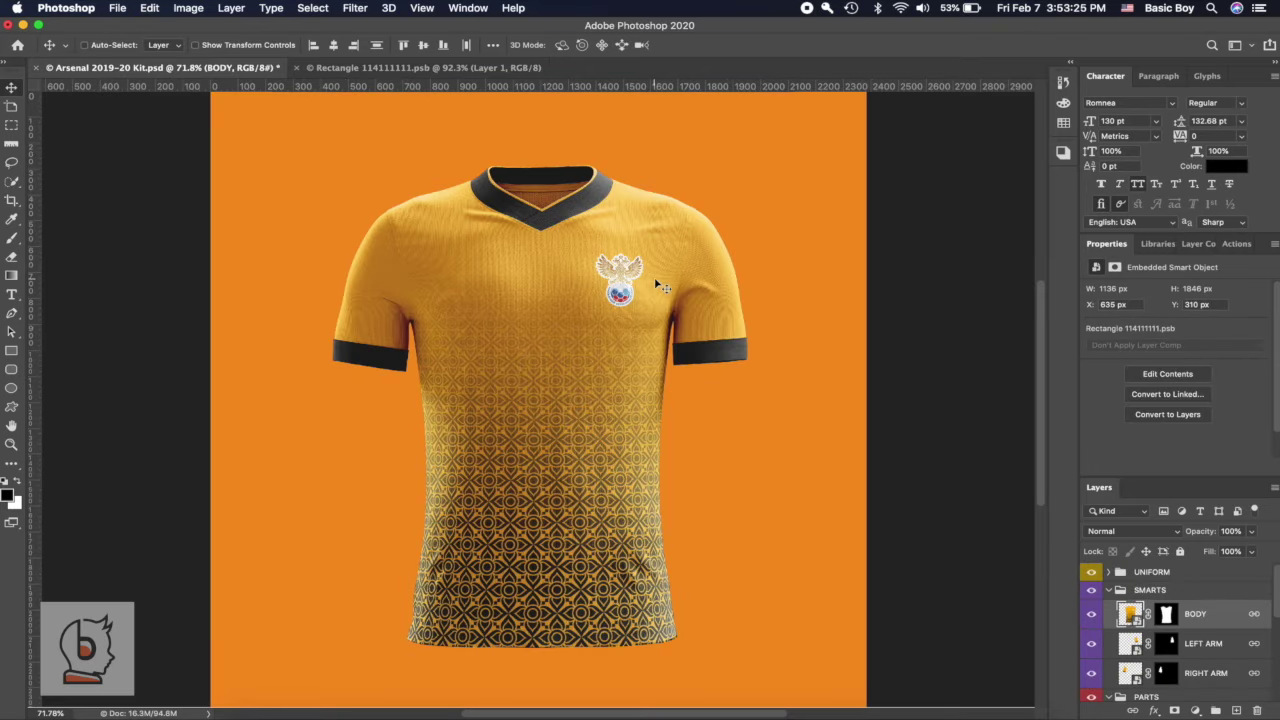
pyautogui.click(297, 68)
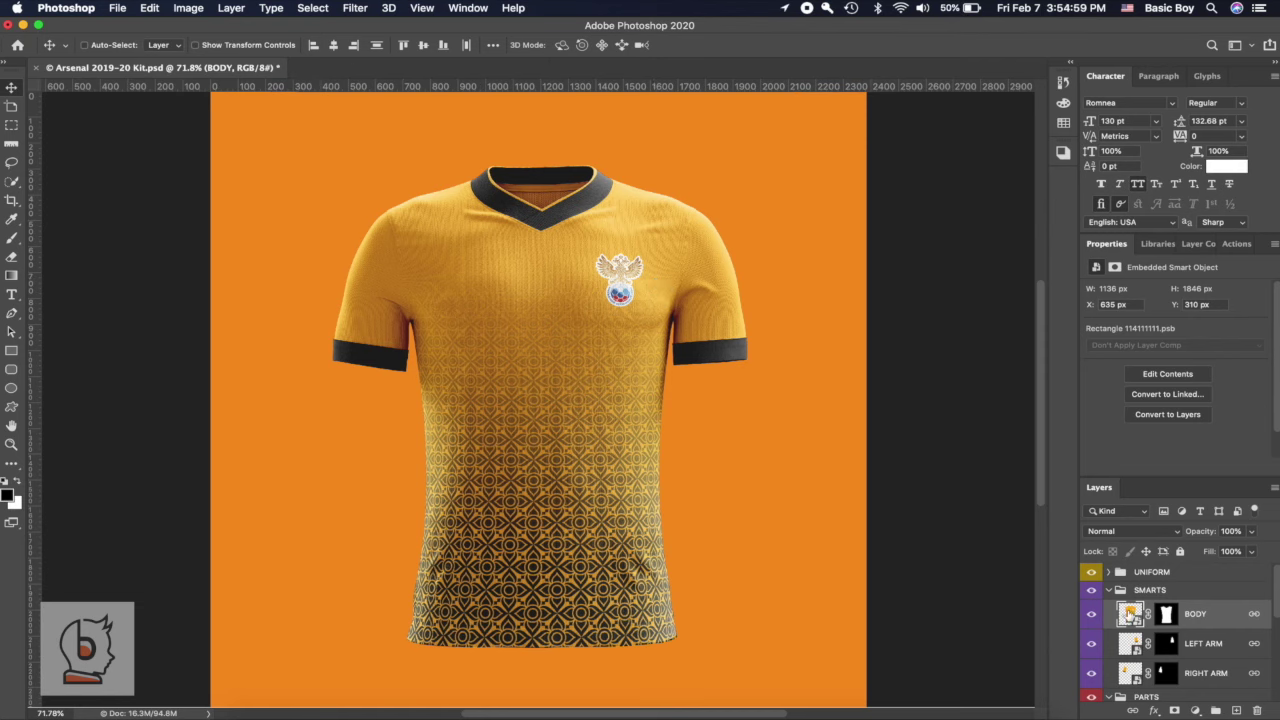
# - Reopen the BODY smart object and add a text layer reading '10'
pyautogui.doubleClick(1129, 613)
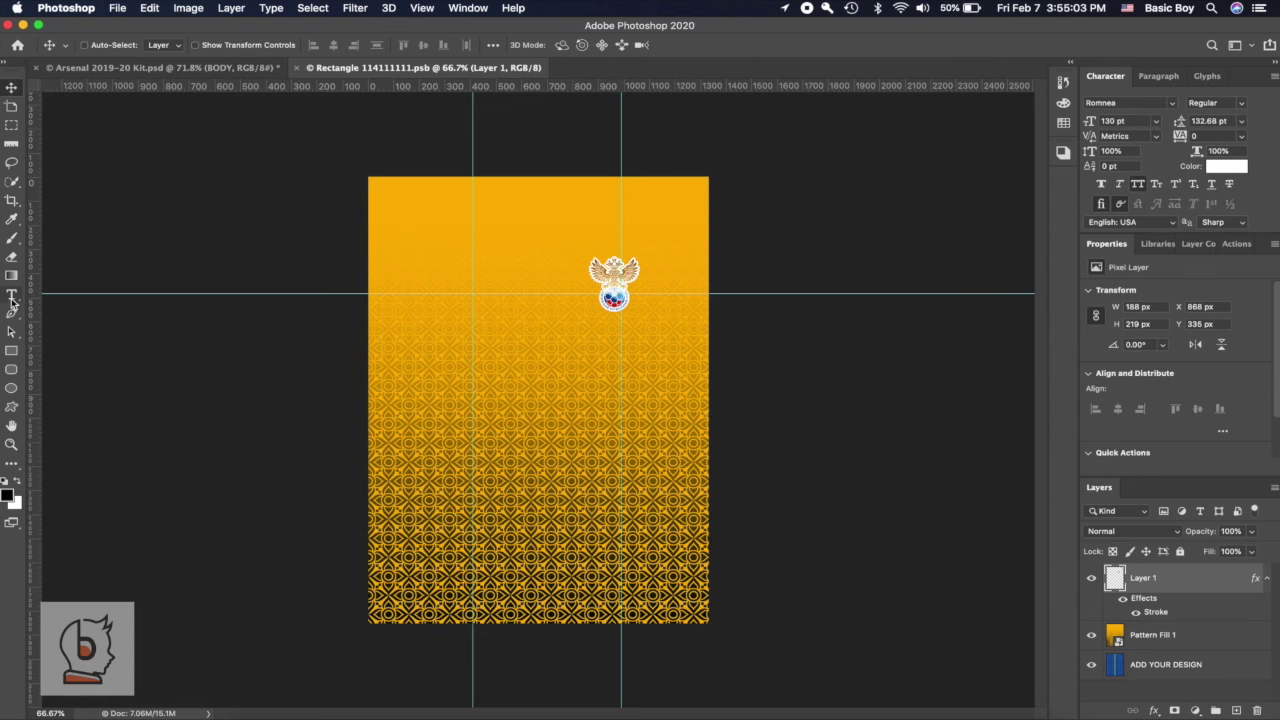
pyautogui.click(11, 294)
pyautogui.click(559, 346)
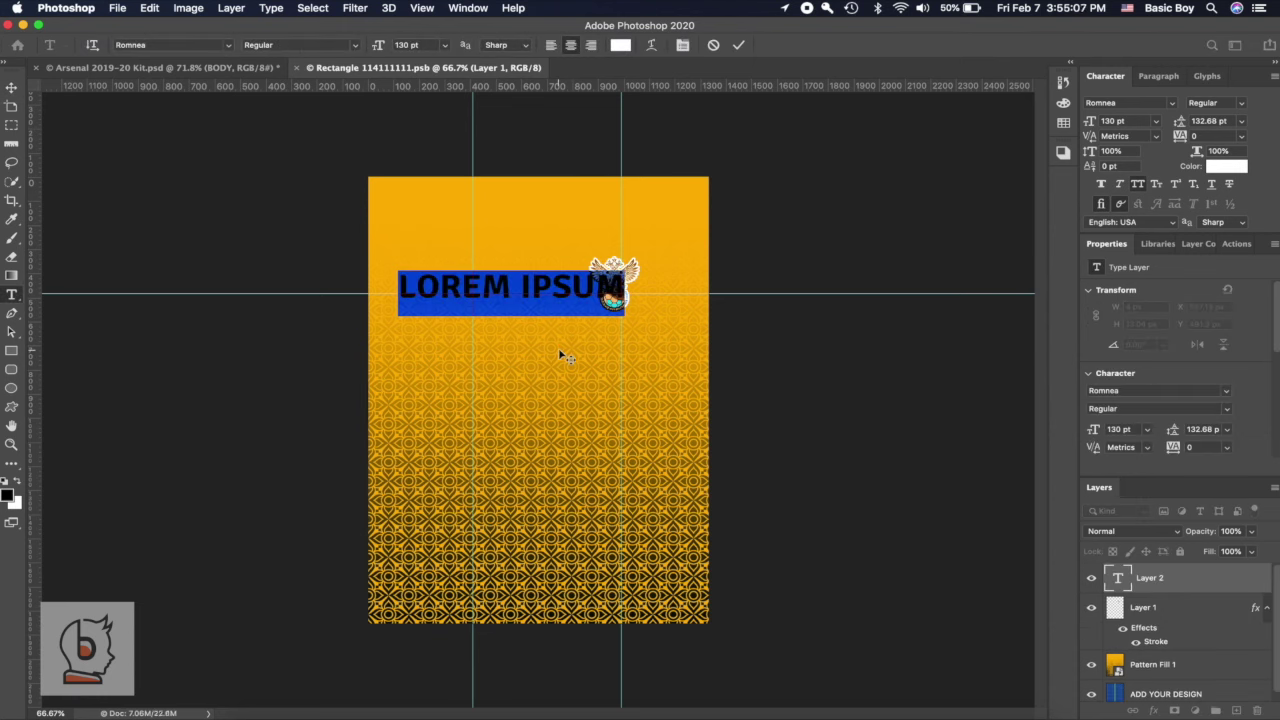
pyautogui.write('10')
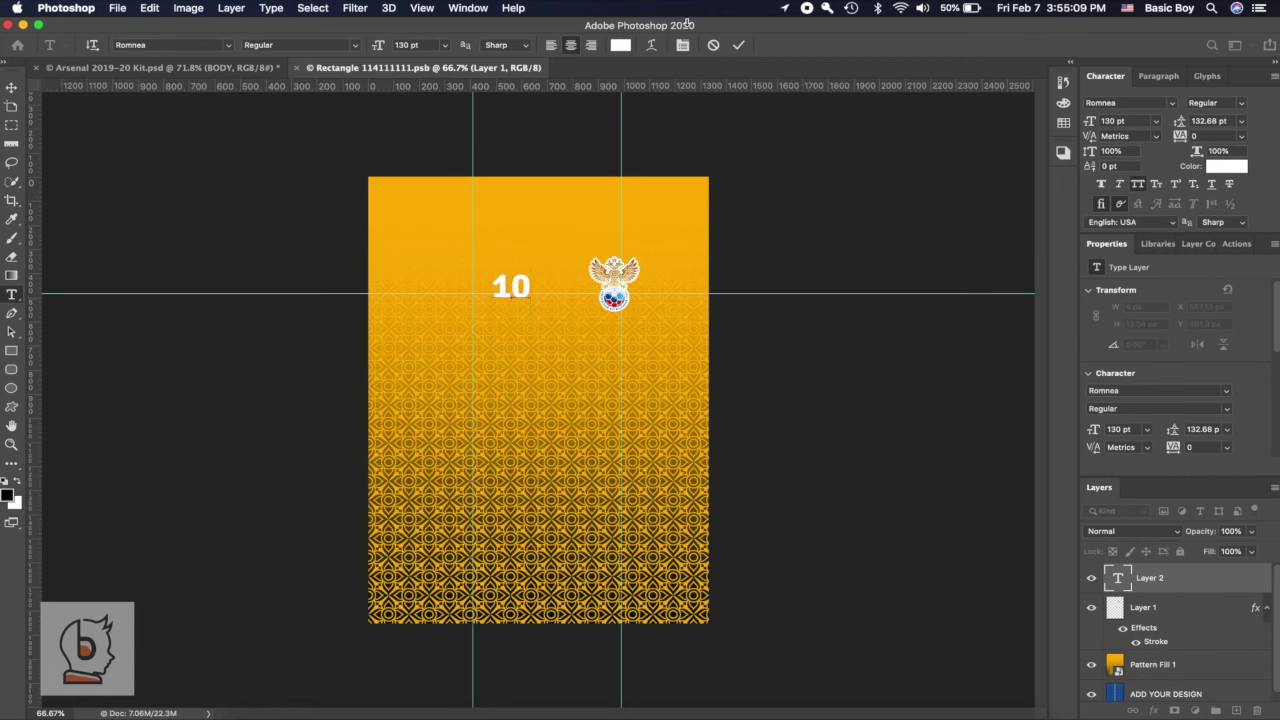
pyautogui.click(739, 46)
# - Set the 10 in Juventus Fans Bold at 217 pt
pyautogui.click(1134, 103)
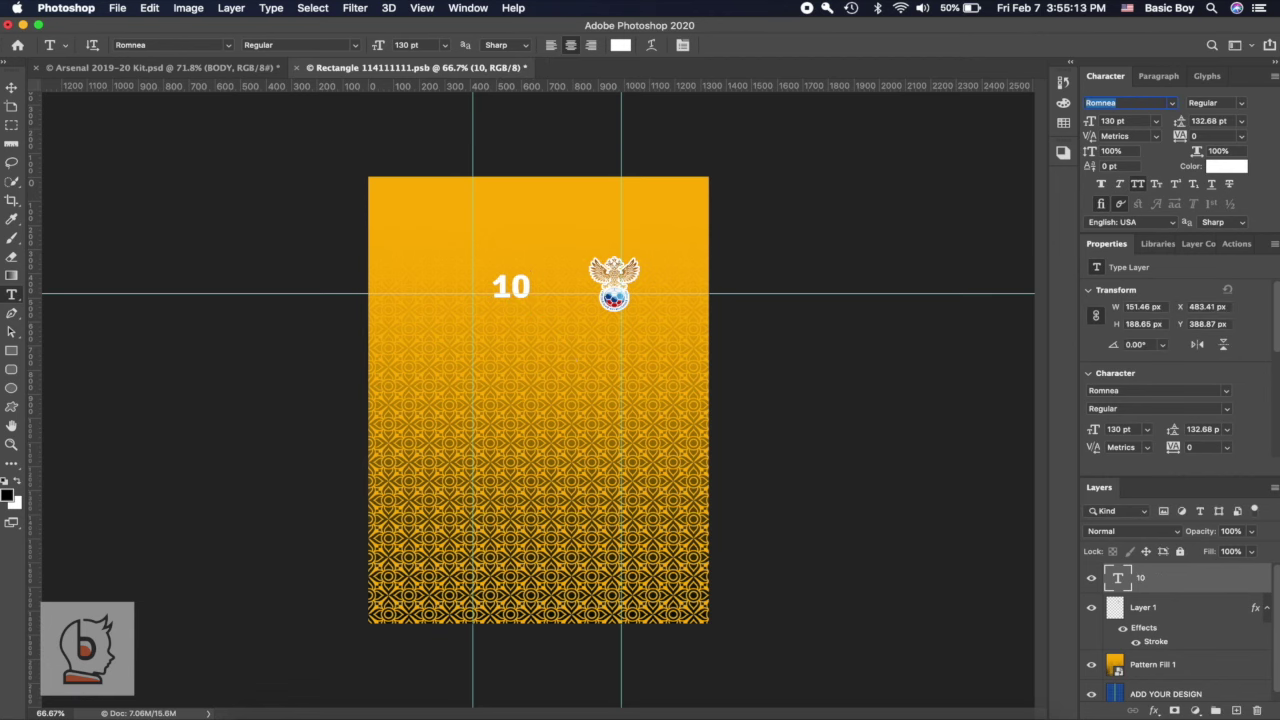
pyautogui.write('rea')
pyautogui.press('BackSpace')
pyautogui.press('BackSpace')
pyautogui.press('BackSpace')
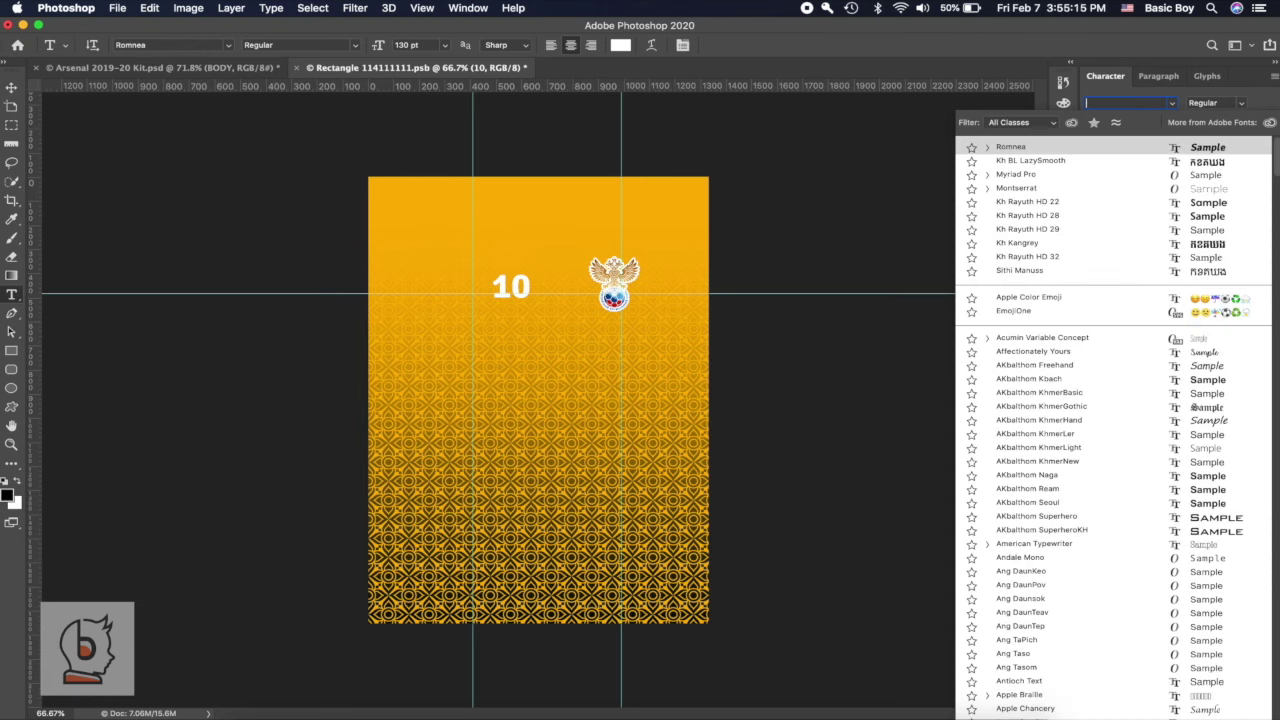
pyautogui.write('jun')
pyautogui.press('BackSpace')
pyautogui.click(1074, 150)
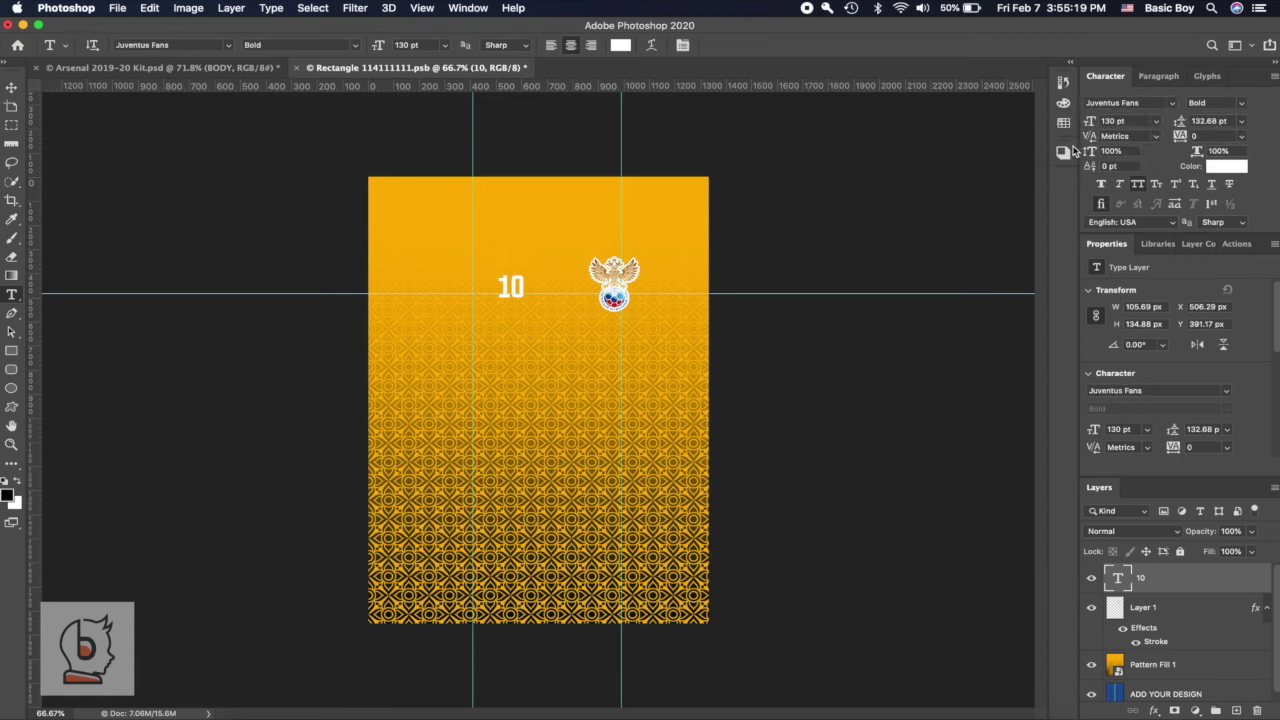
pyautogui.moveTo(1090, 125); pyautogui.dragTo(1156, 120)
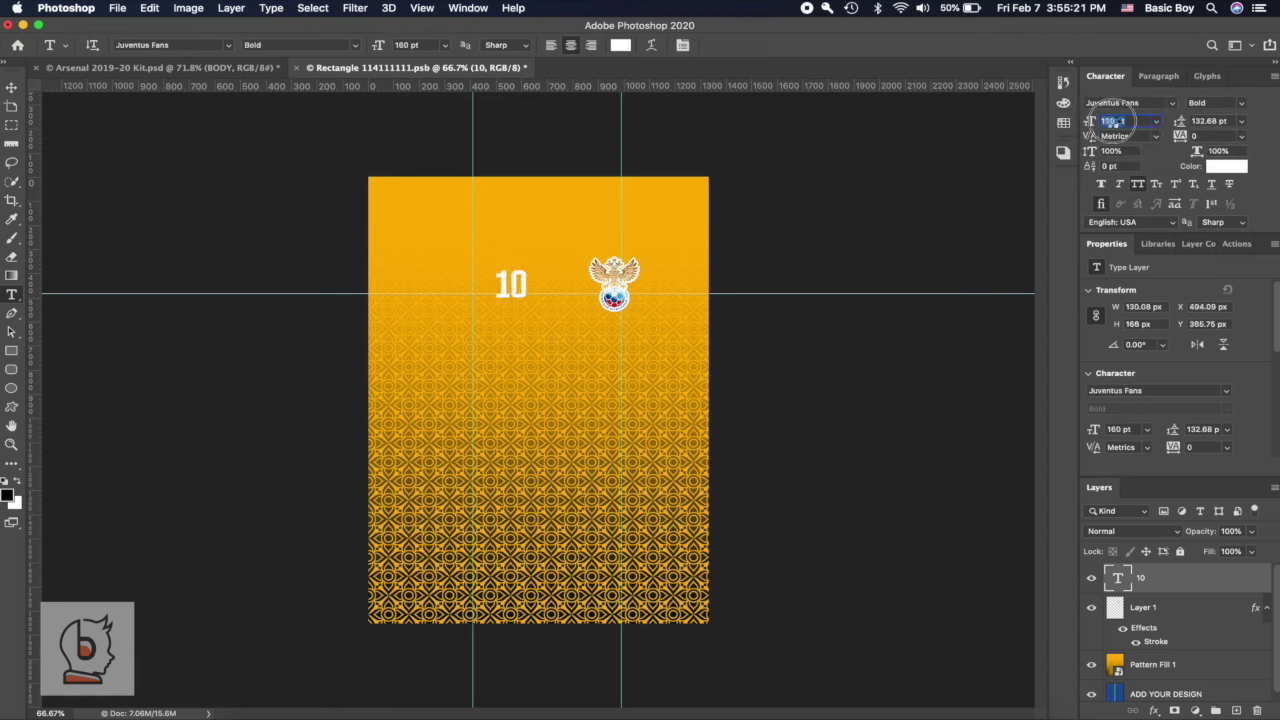
# - Move the 10 left of the crest and make its colour black
pyautogui.click(11, 88)
pyautogui.moveTo(514, 281); pyautogui.dragTo(494, 283)
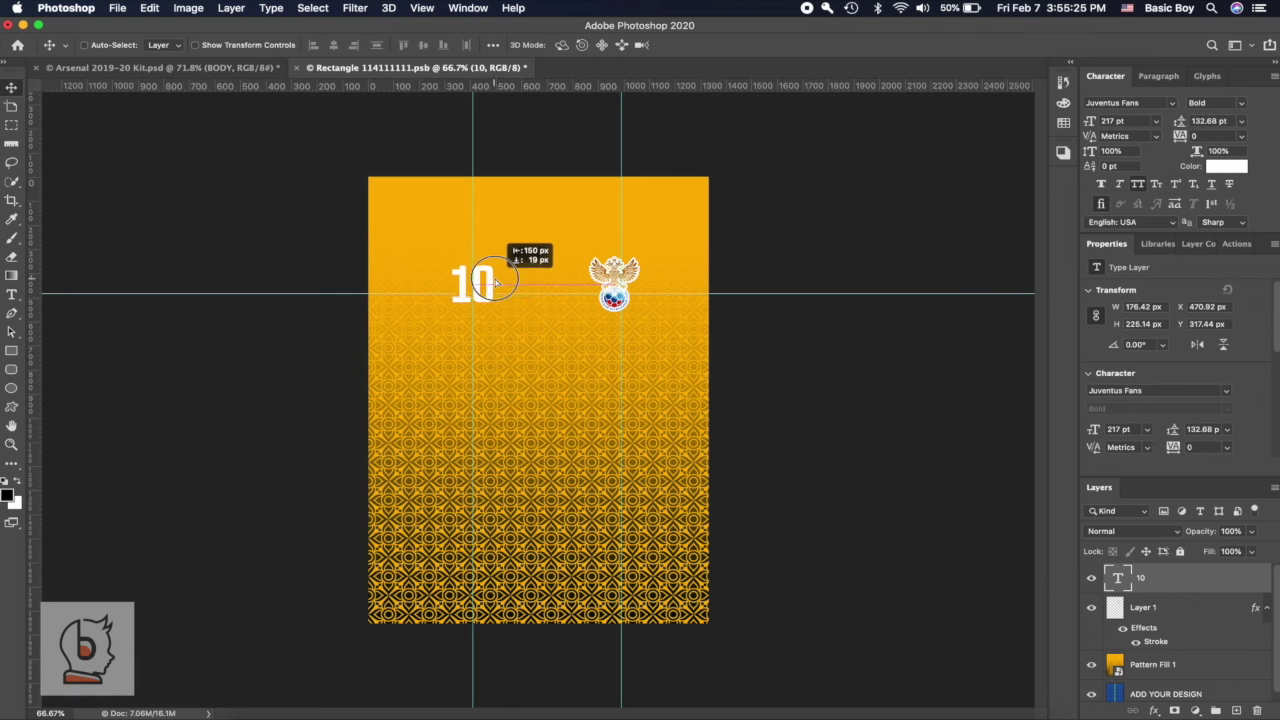
pyautogui.moveTo(494, 283); pyautogui.dragTo(494, 283)
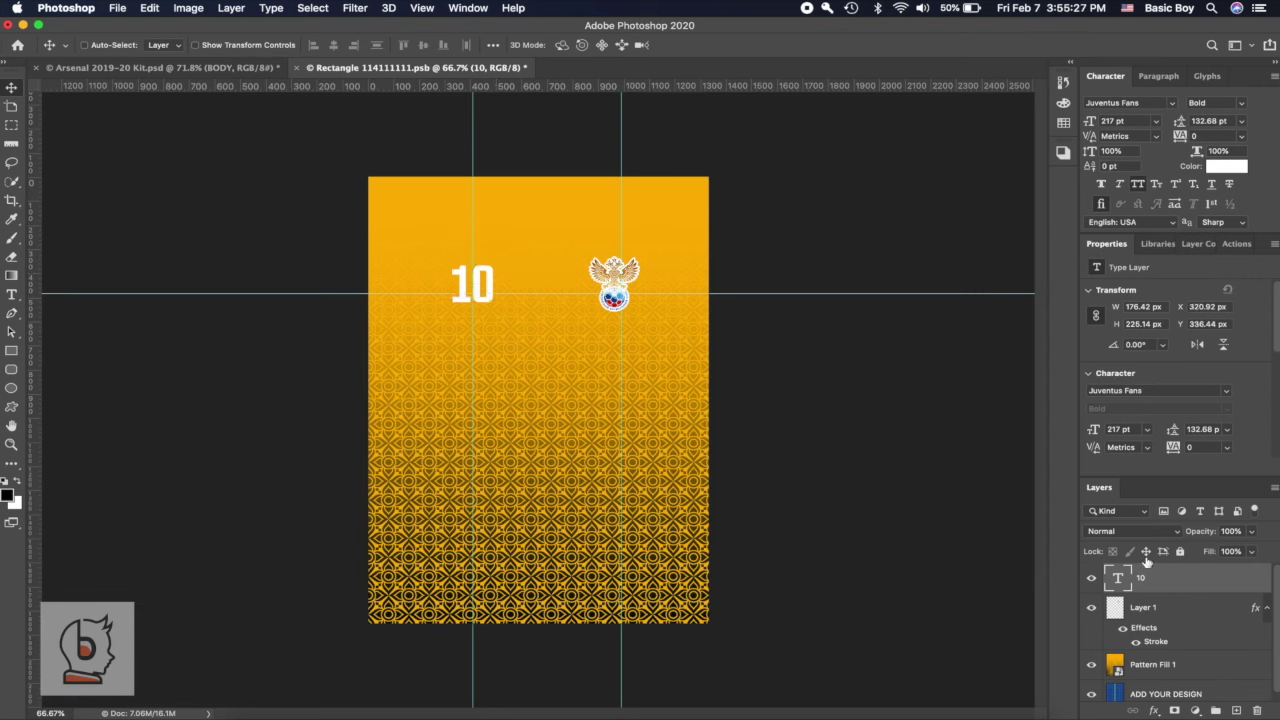
pyautogui.click(1212, 167)
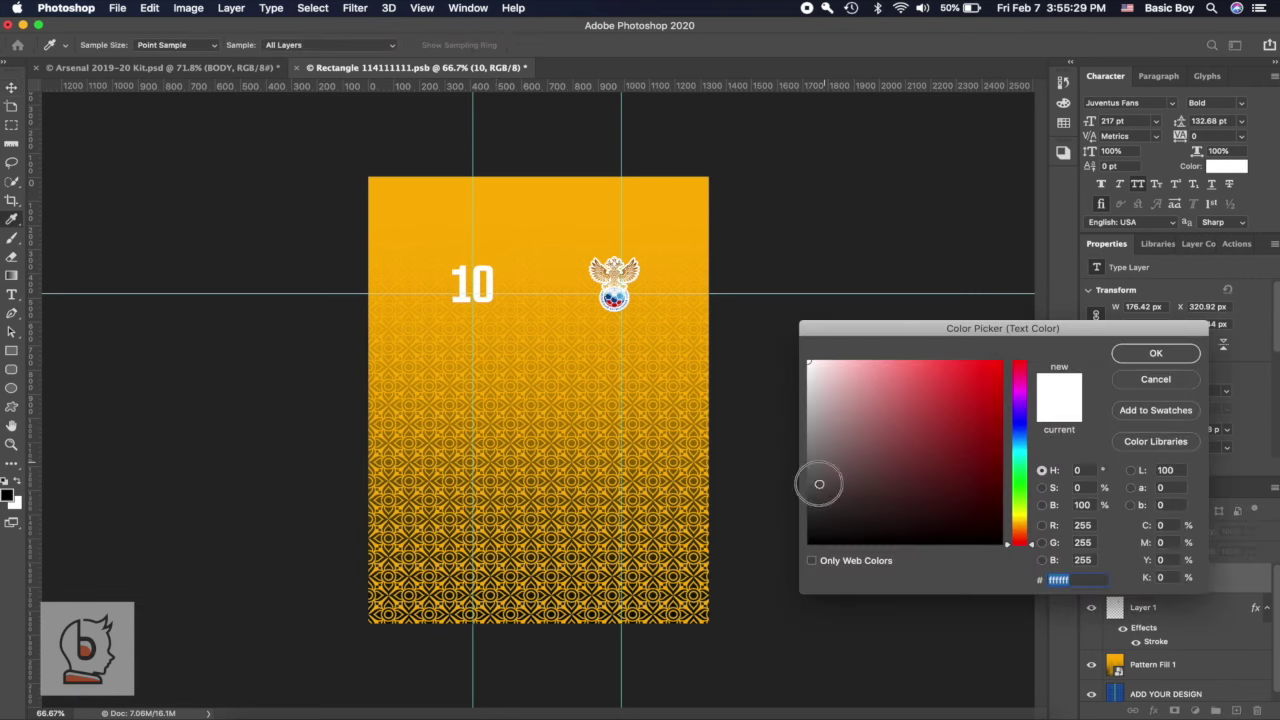
pyautogui.moveTo(817, 486); pyautogui.dragTo(795, 562)
pyautogui.click(1143, 356)
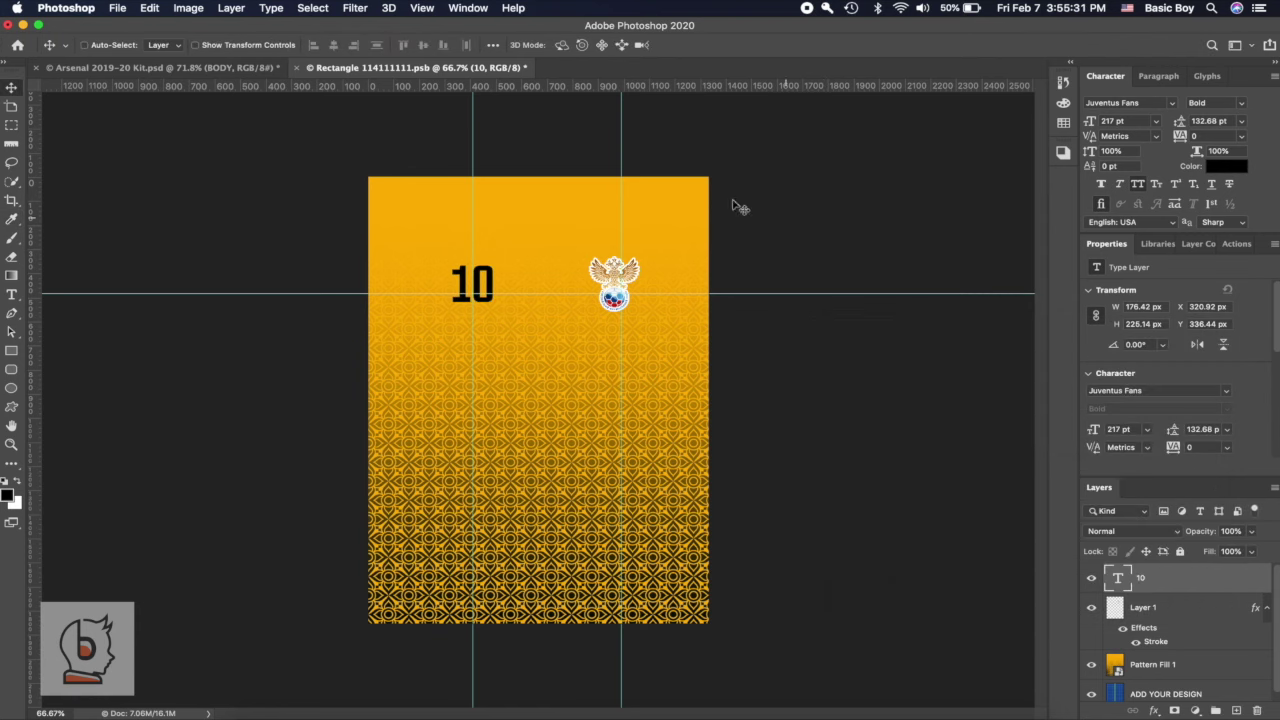
# - Save the pattern, enlarge the 10 to 231 pt, nudge it down, and save again
pyautogui.hotkey('ctrl', 's')
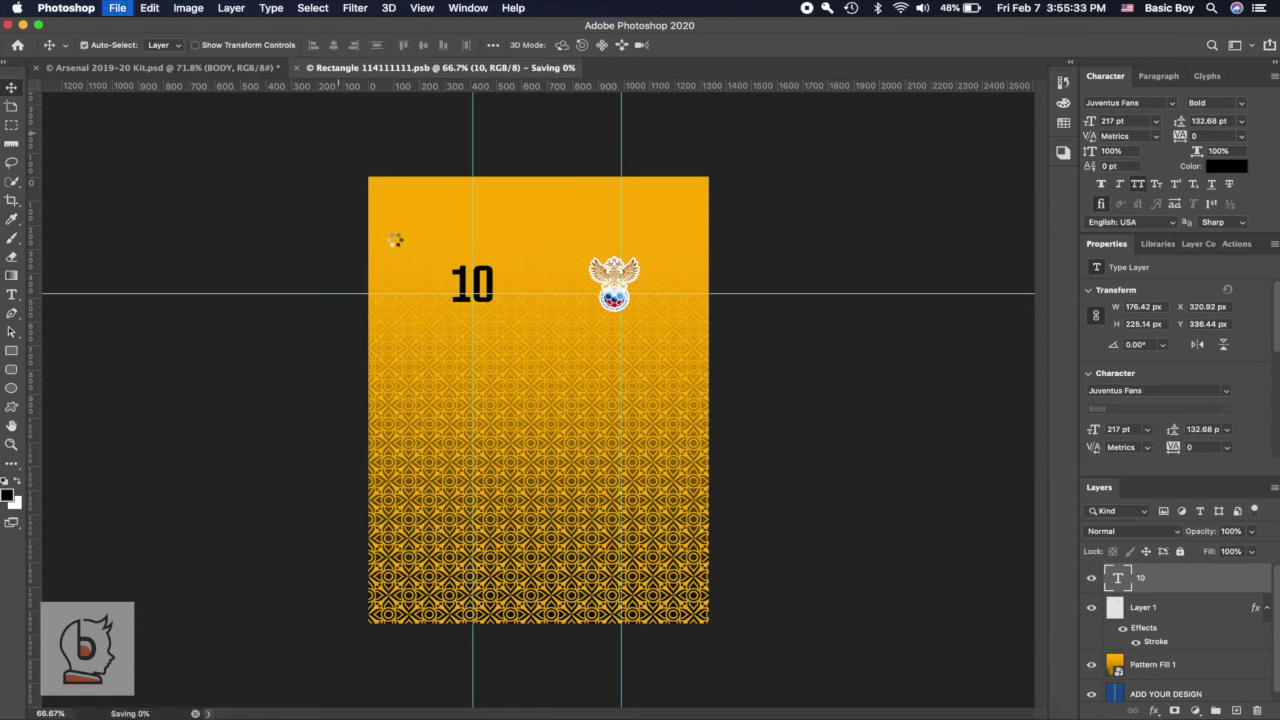
pyautogui.click(180, 68)
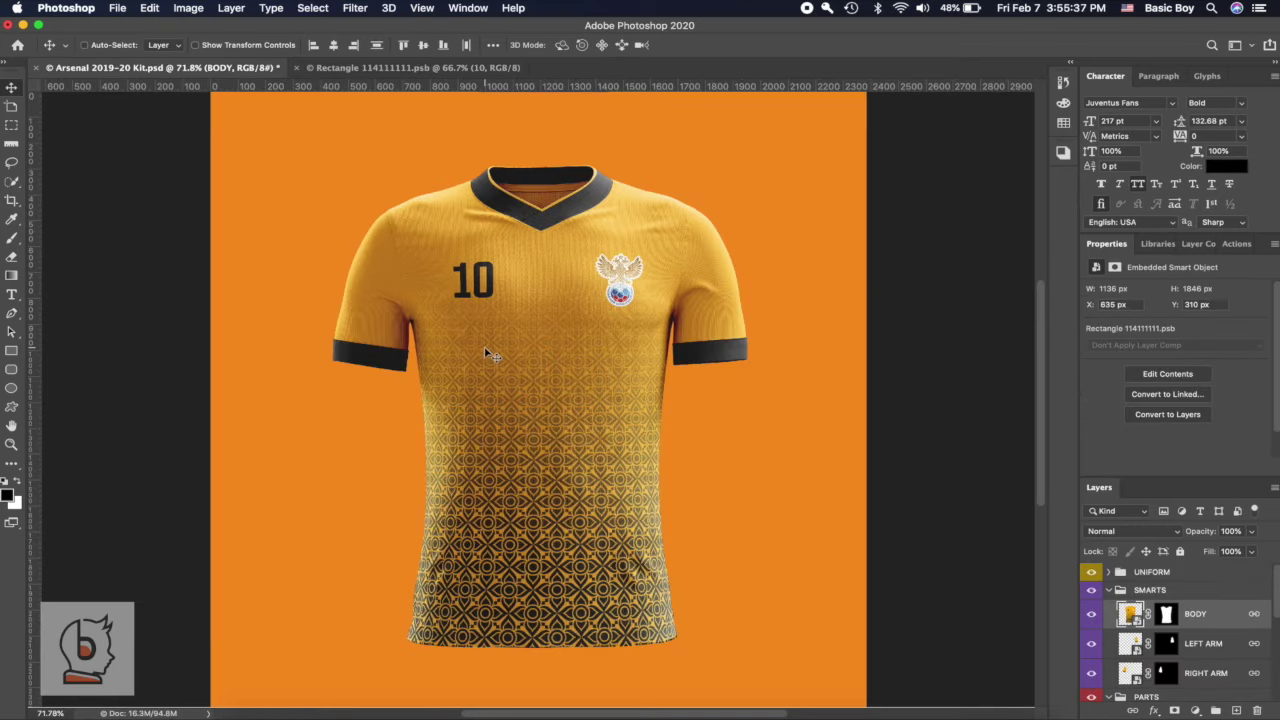
pyautogui.click(340, 68)
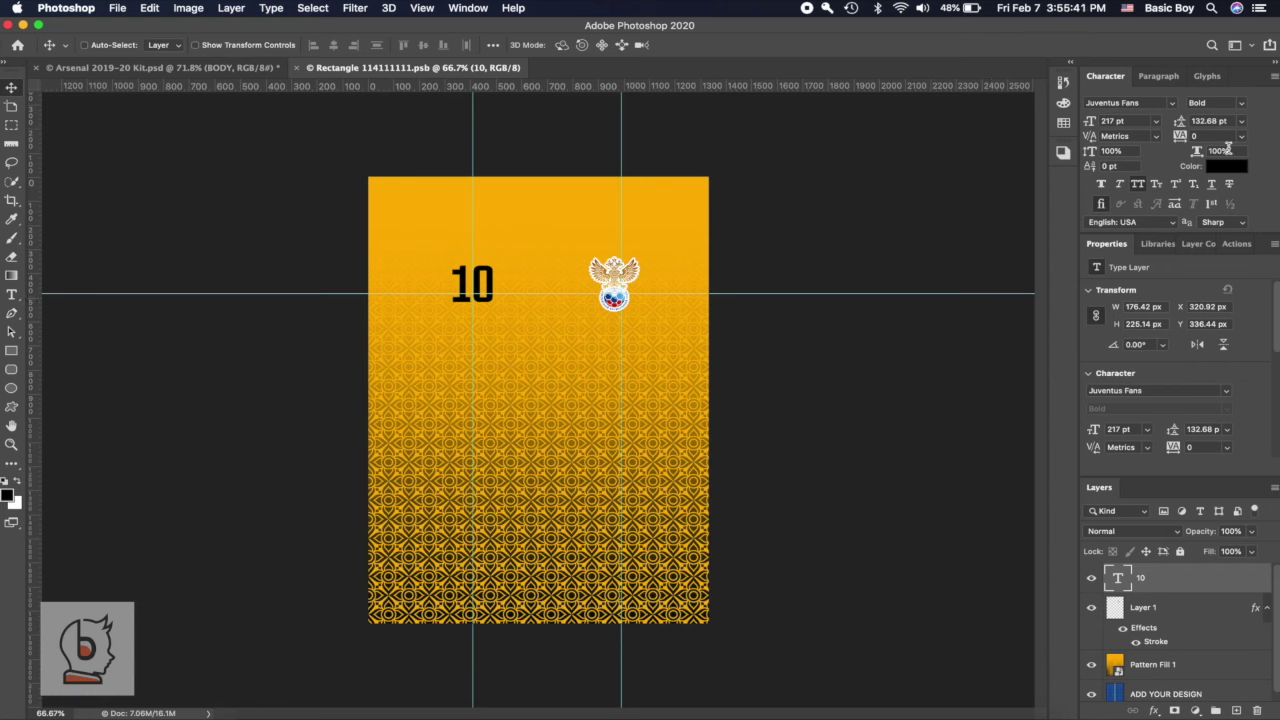
pyautogui.moveTo(1089, 121); pyautogui.dragTo(1100, 121)
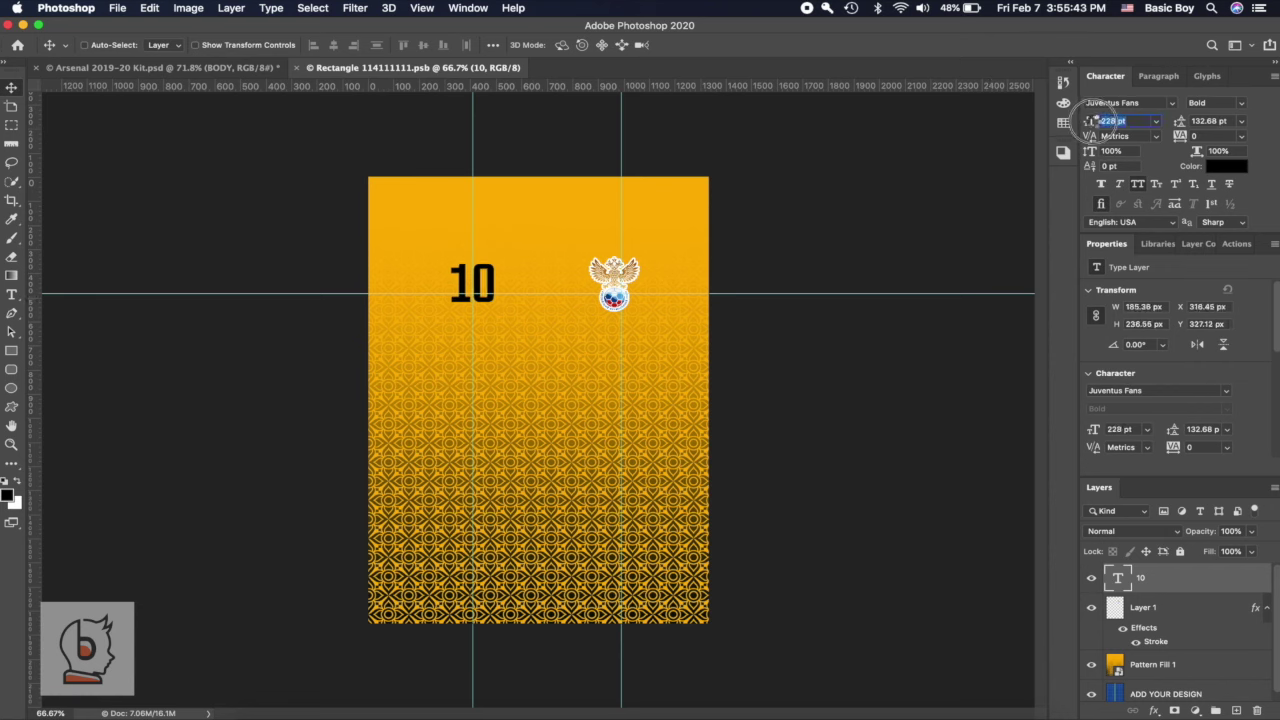
pyautogui.write('231')
pyautogui.moveTo(490, 277); pyautogui.dragTo(493, 286)
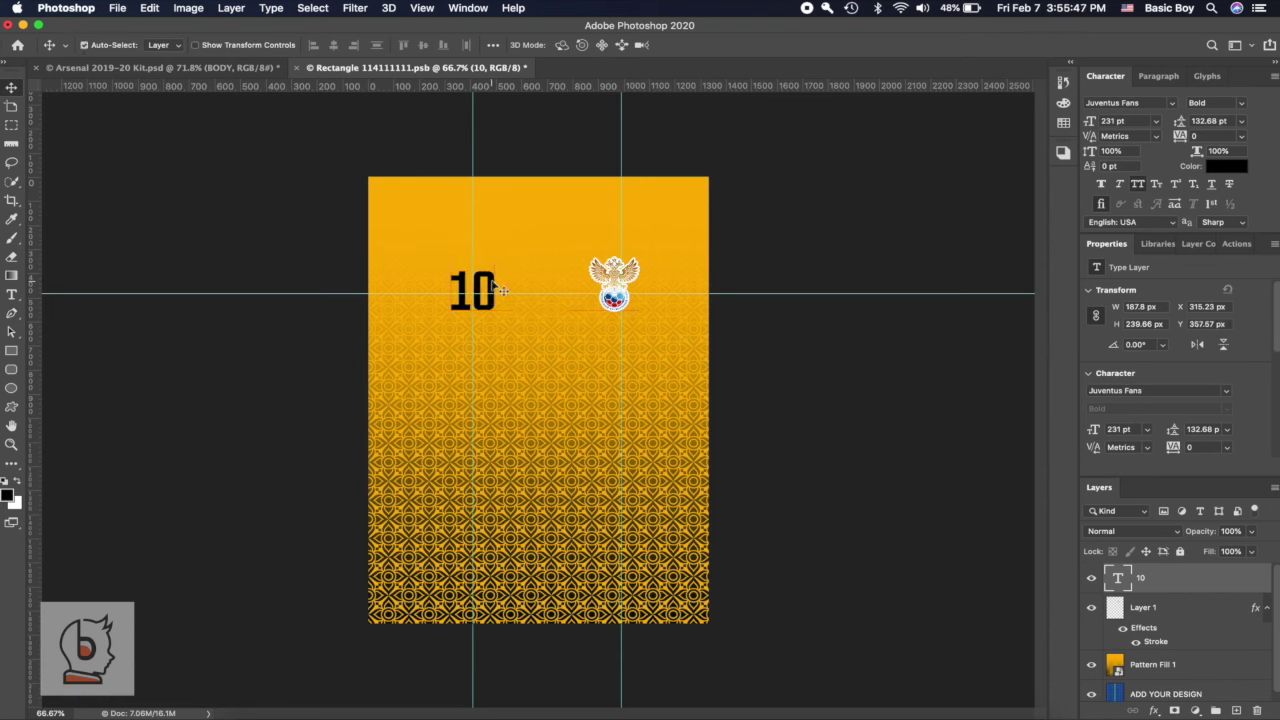
pyautogui.press('cmd+s')
# - Return to the jersey mockup to check the 10 on the chest
pyautogui.click(200, 68)
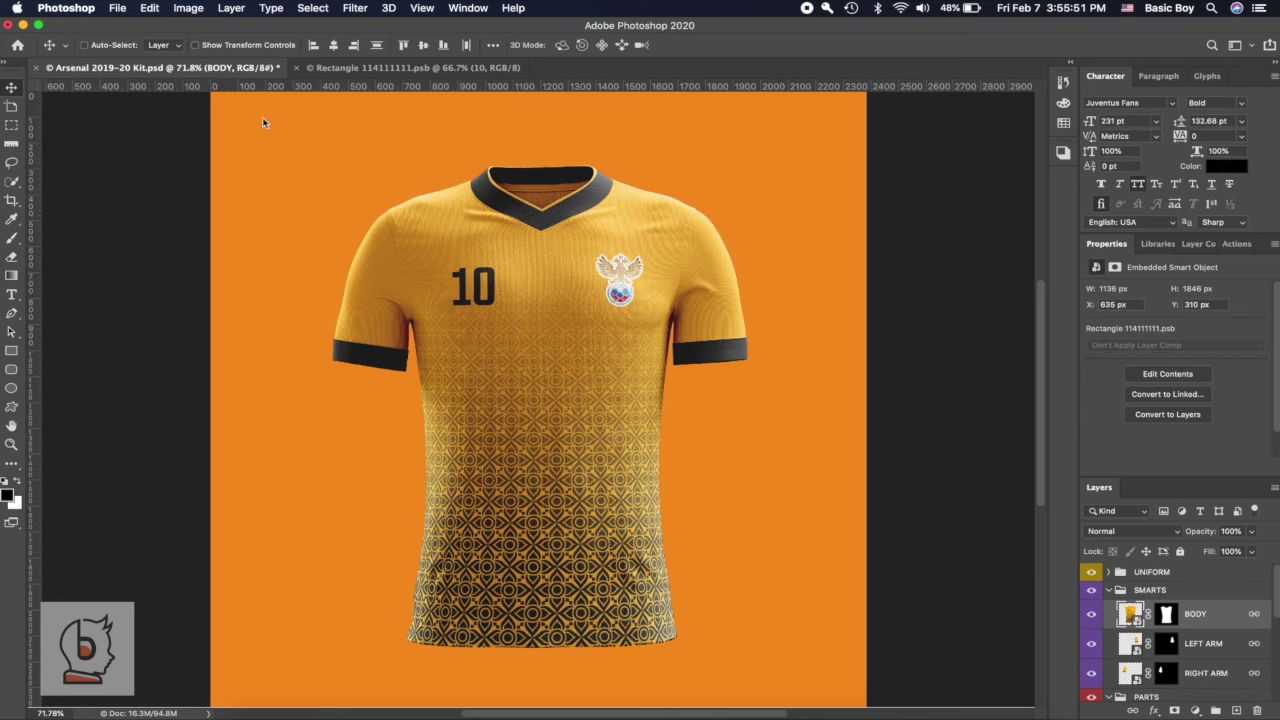
pyautogui.press('super+minus')
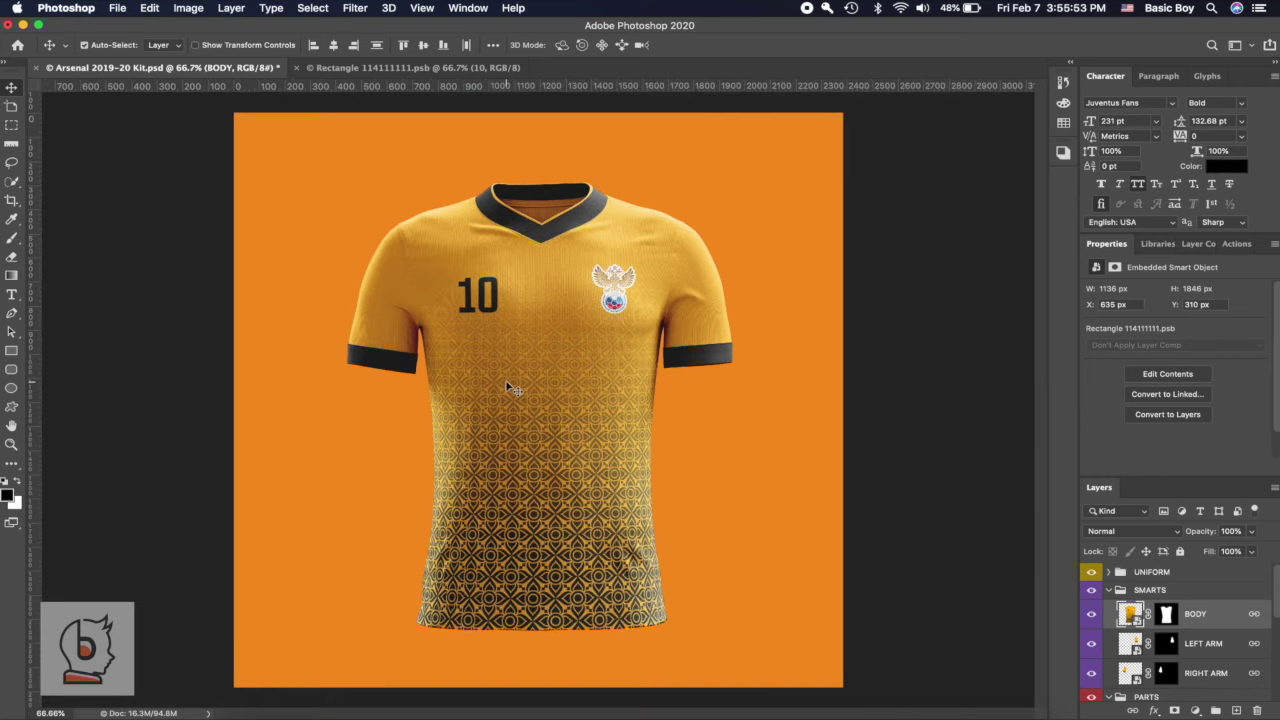
pyautogui.press('super+plus')
pyautogui.scroll(-3, 1174, 664)
pyautogui.scroll(-2, 1174, 664)
pyautogui.scroll(-2, 1160, 675)
pyautogui.doubleClick(1116, 656)
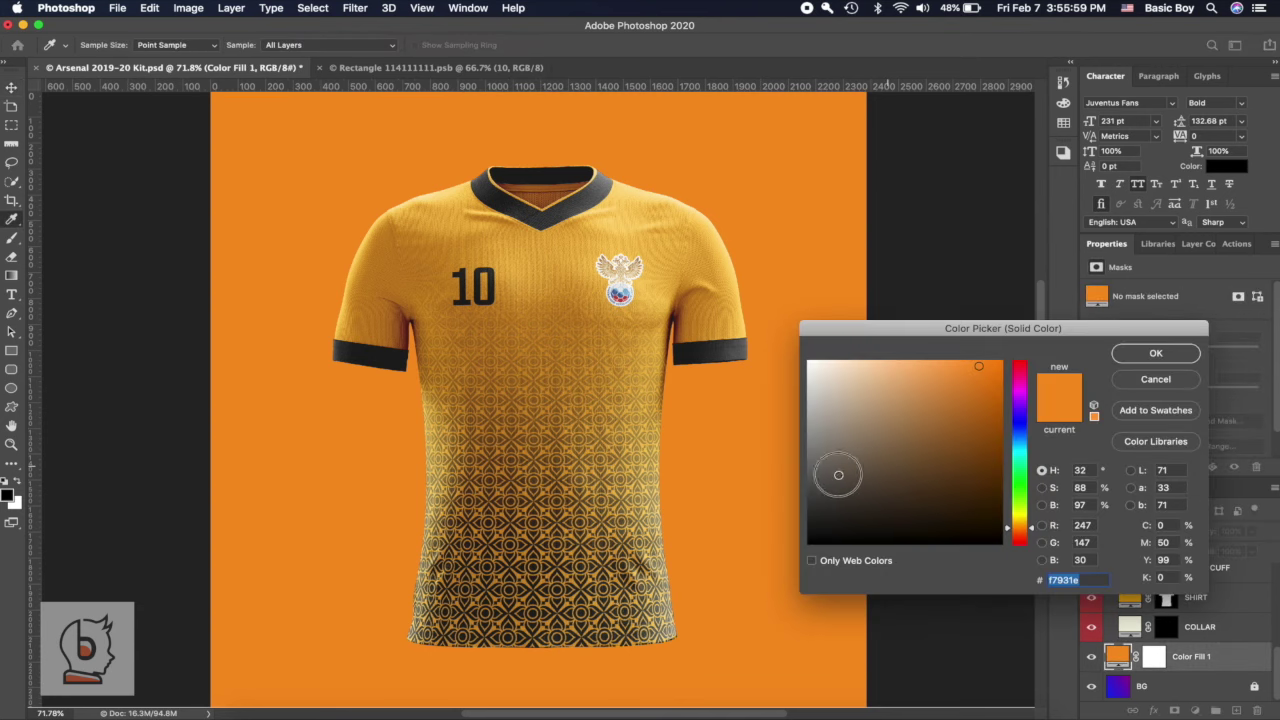
# - Change the background fill from orange to dark charcoal #323231 and fit the view
pyautogui.moveTo(840, 470); pyautogui.dragTo(792, 469)
pyautogui.moveTo(831, 508); pyautogui.dragTo(811, 508)
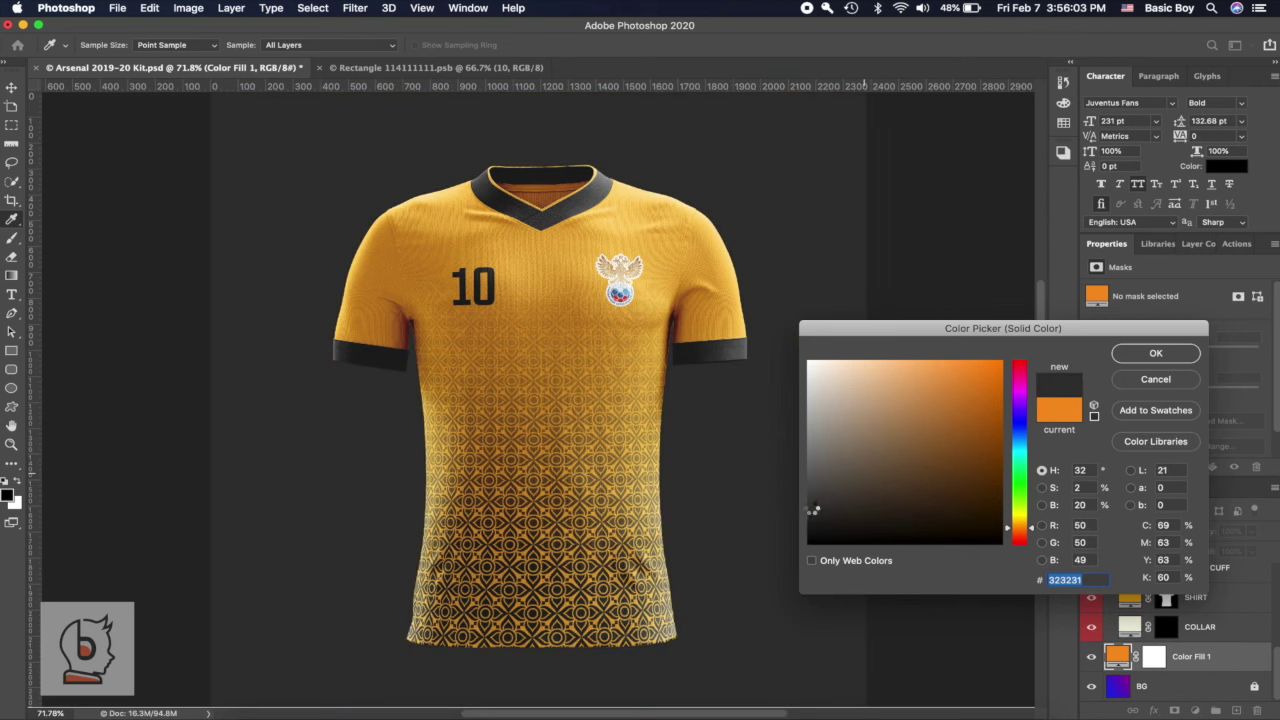
pyautogui.click(1160, 354)
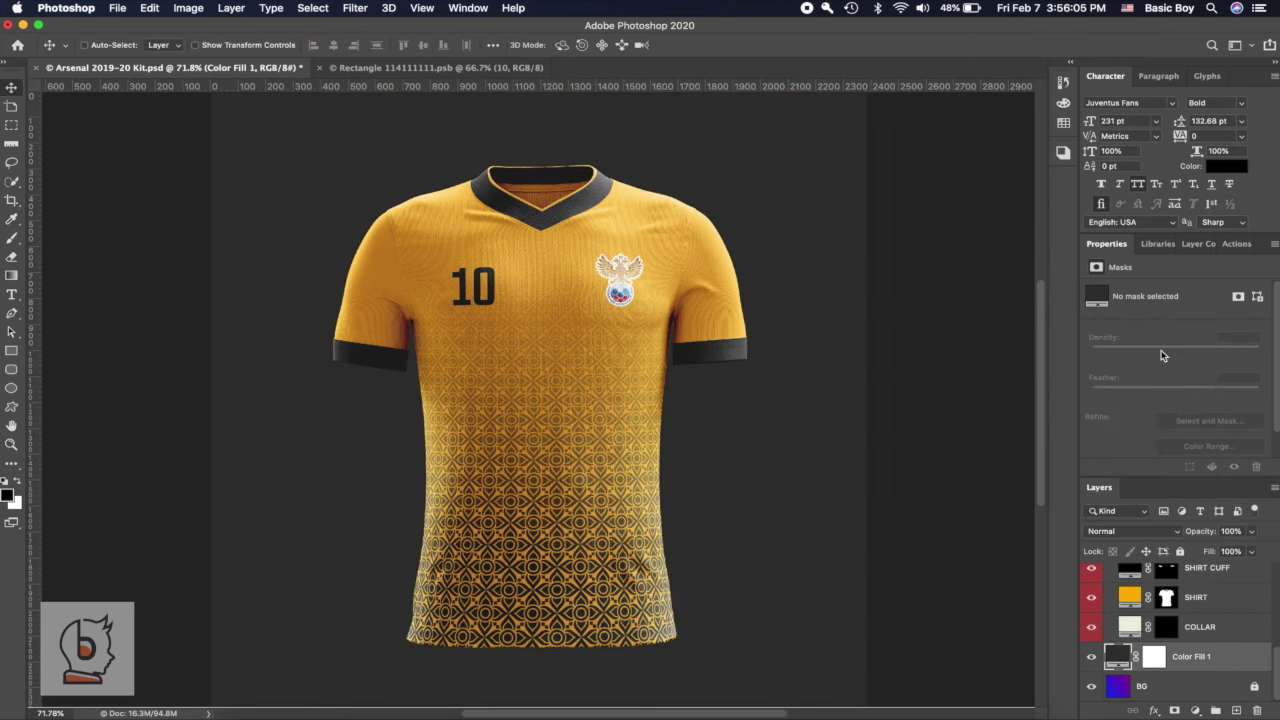
pyautogui.press('super+0')
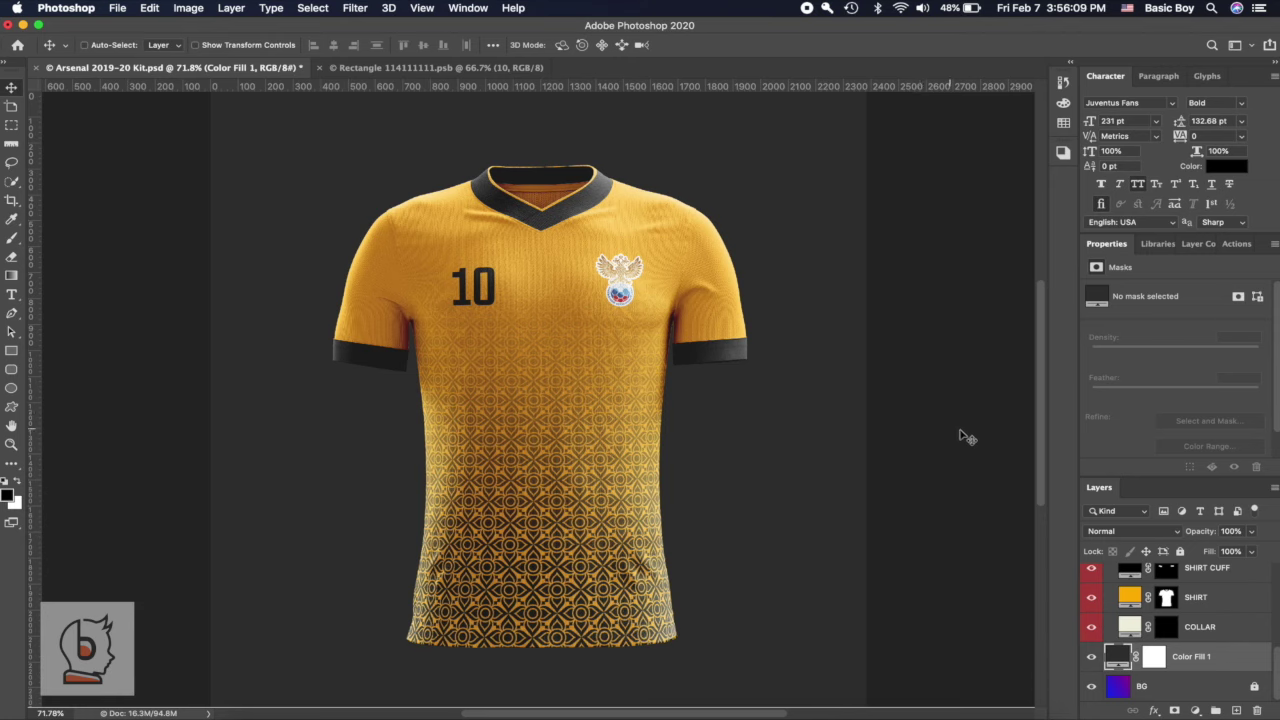